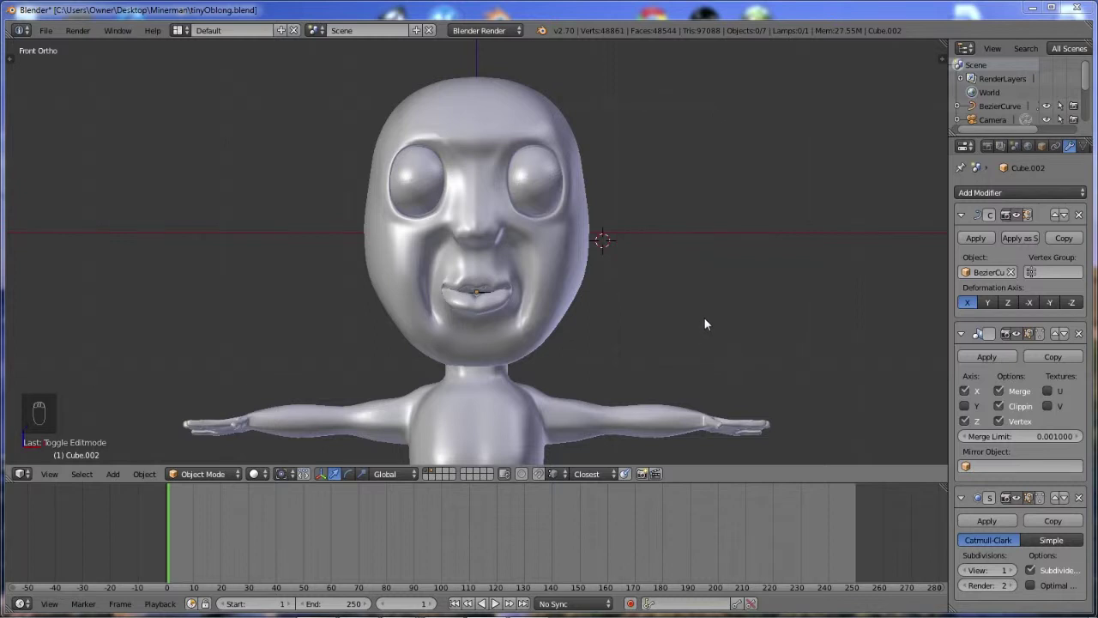
Show only the layer that holds the two rows of teeth, in solid shading
middle_drag(693, 380, 549, 326)
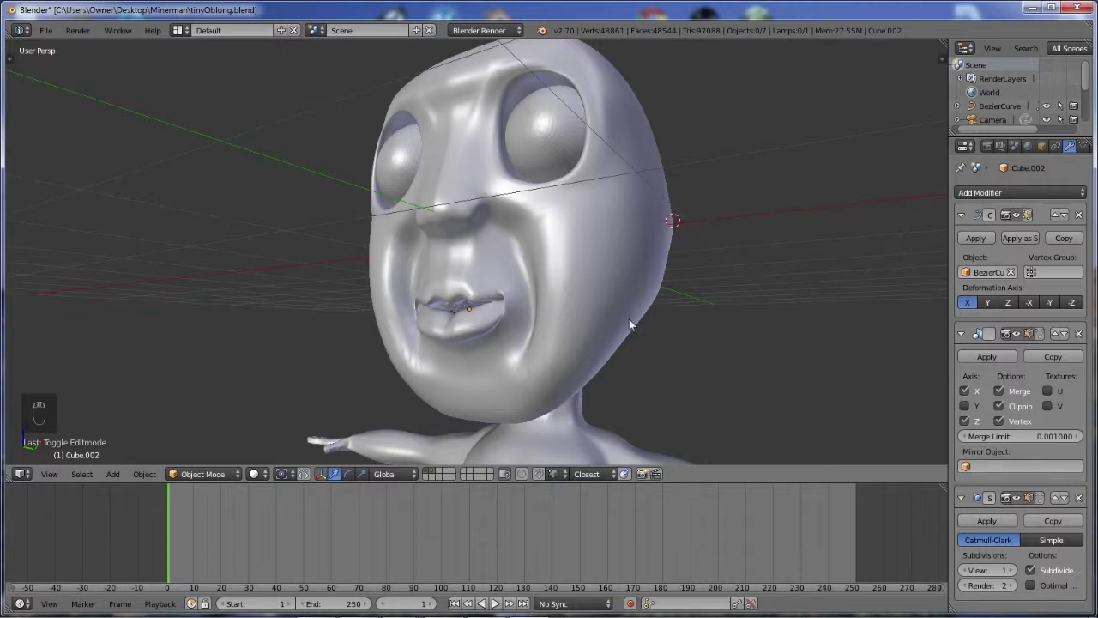
key(z)
middle_drag(539, 289, 502, 369)
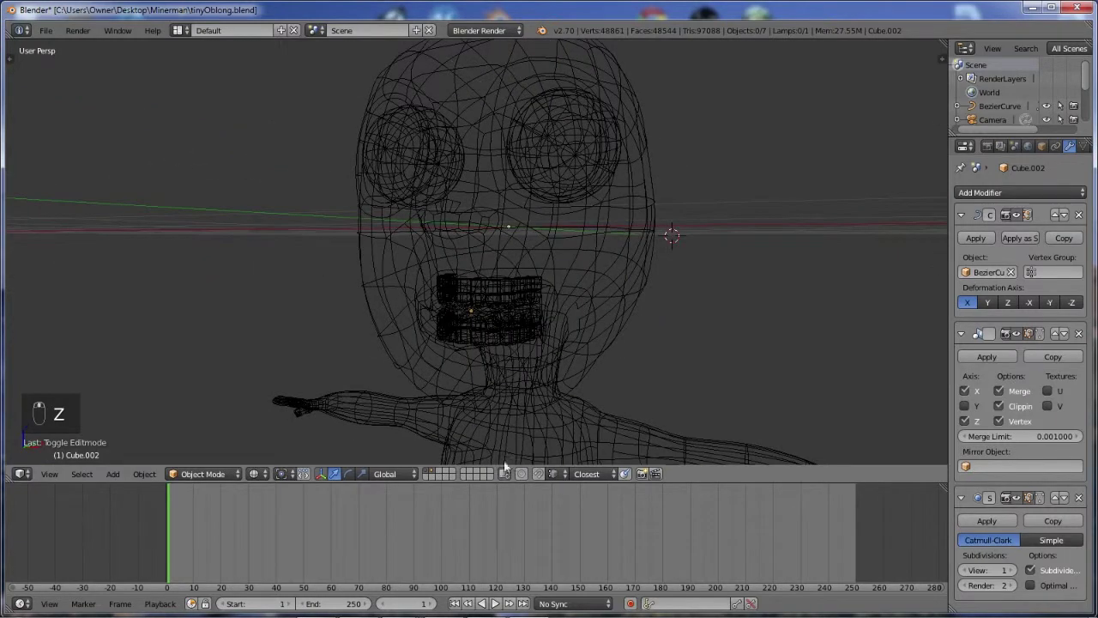
click(433, 476)
key(z)
key(z)
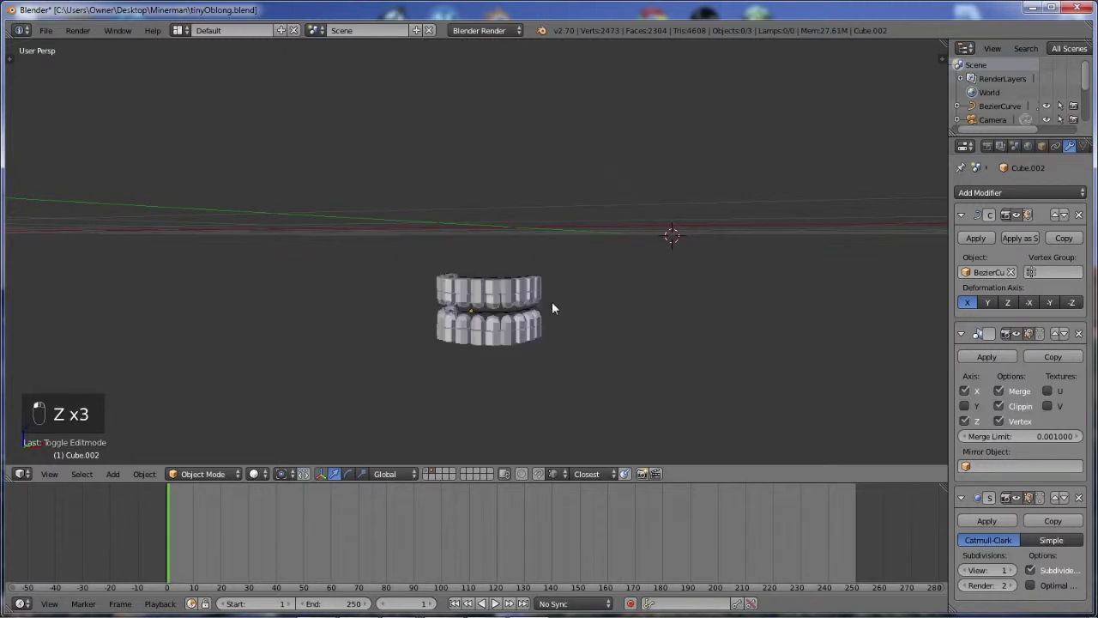
Maximize the 3D view and frame the teeth up close
key(Tab)
key(Tab)
middle_drag(577, 295, 632, 272)
scroll(600, 283, up, 4)
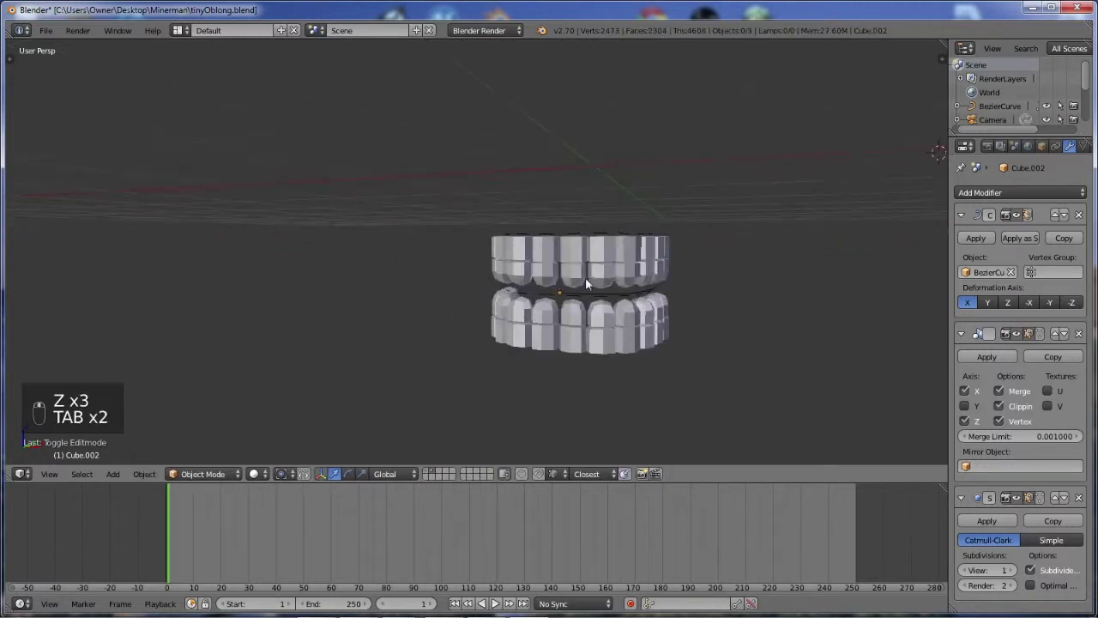
scroll(623, 272, up, 3)
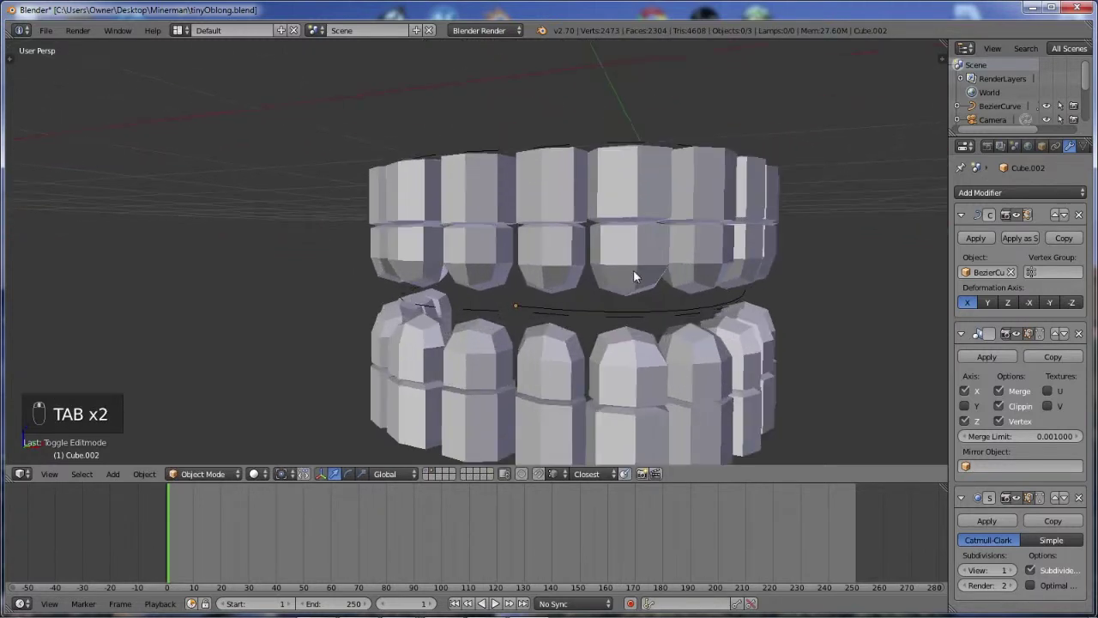
key(shift+space)
middle_drag(720, 304, 663, 301)
scroll(662, 302, up, 2)
Enter Edit Mode on the teeth object and view its upper row from the front
right_click(659, 306)
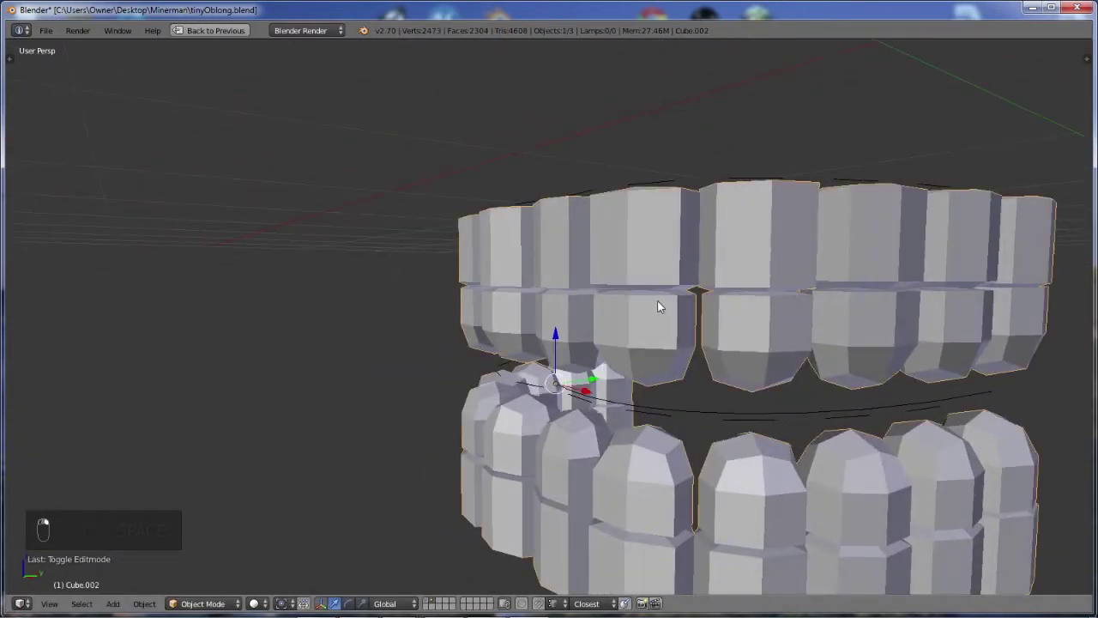
key(Tab)
key(Tab)
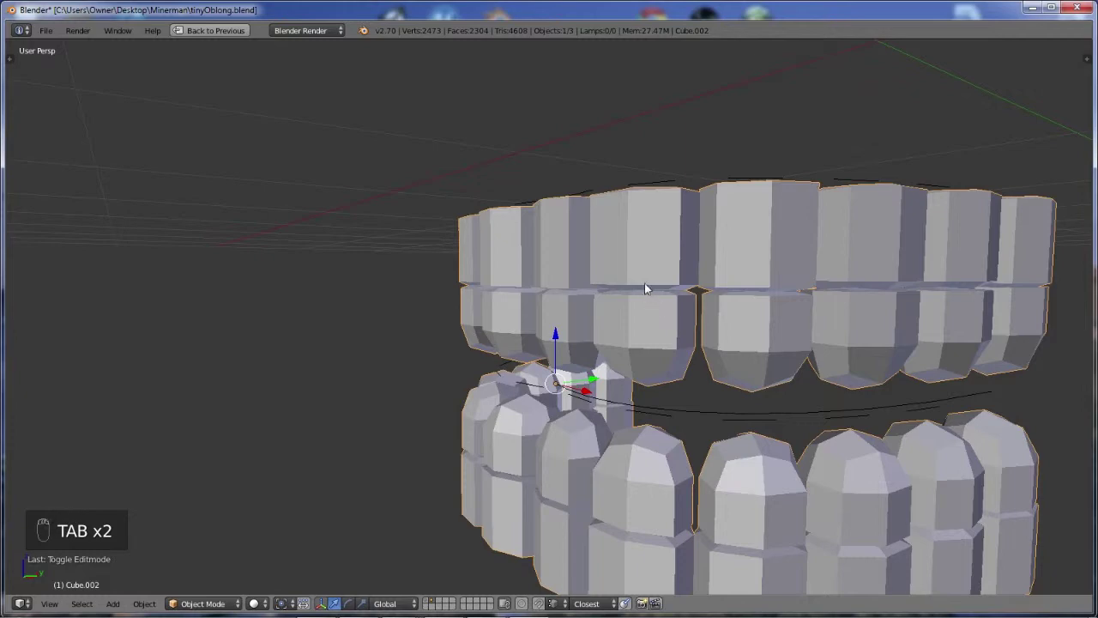
key(Tab)
middle_drag(643, 296, 664, 309)
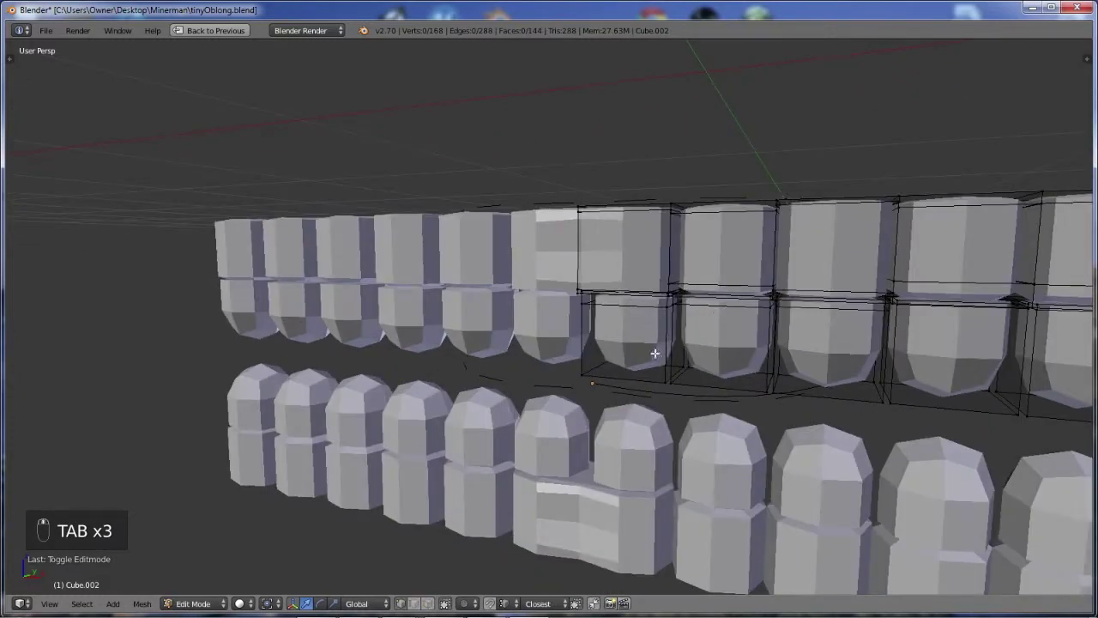
middle_drag(657, 355, 694, 355)
key(KP_3)
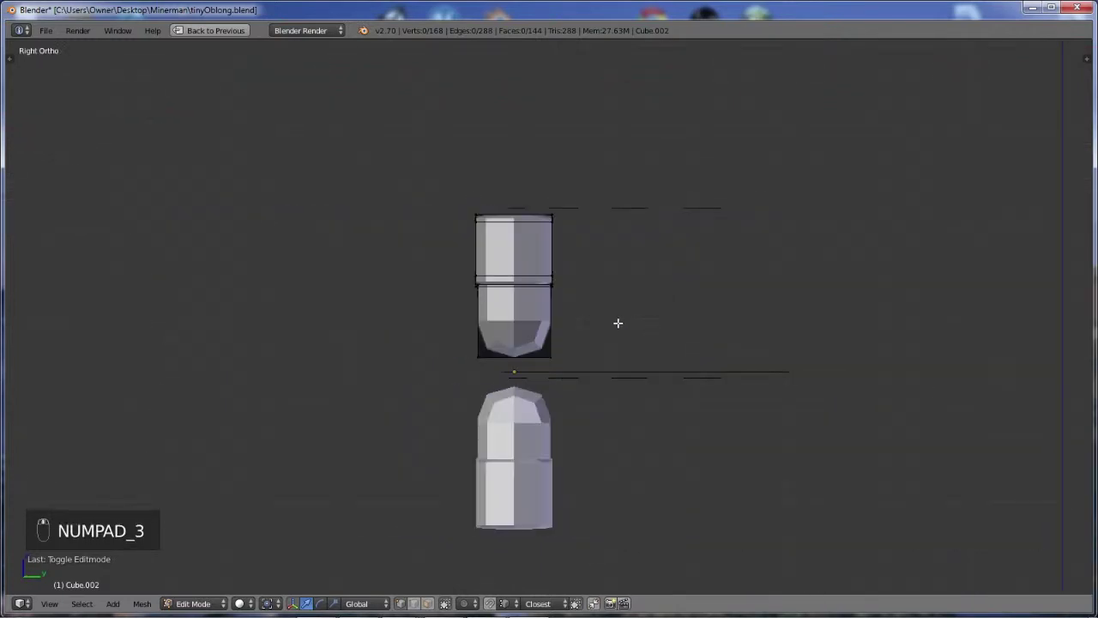
key(KP_1)
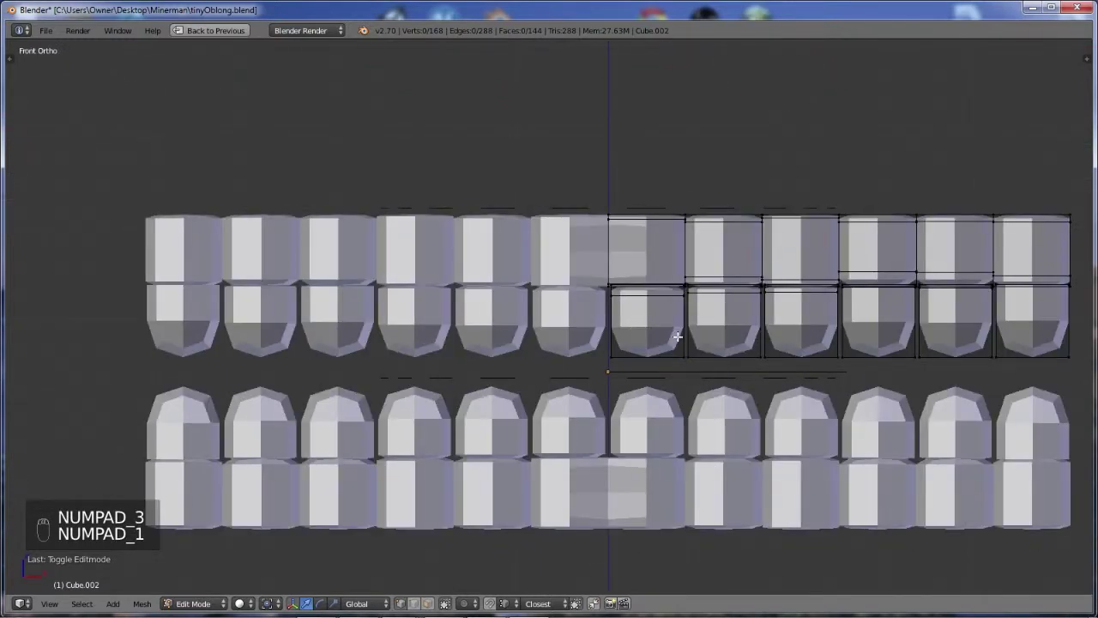
Set mesh selection to faces and show the teeth in wireframe
key(ctrl+Tab)
click(654, 367)
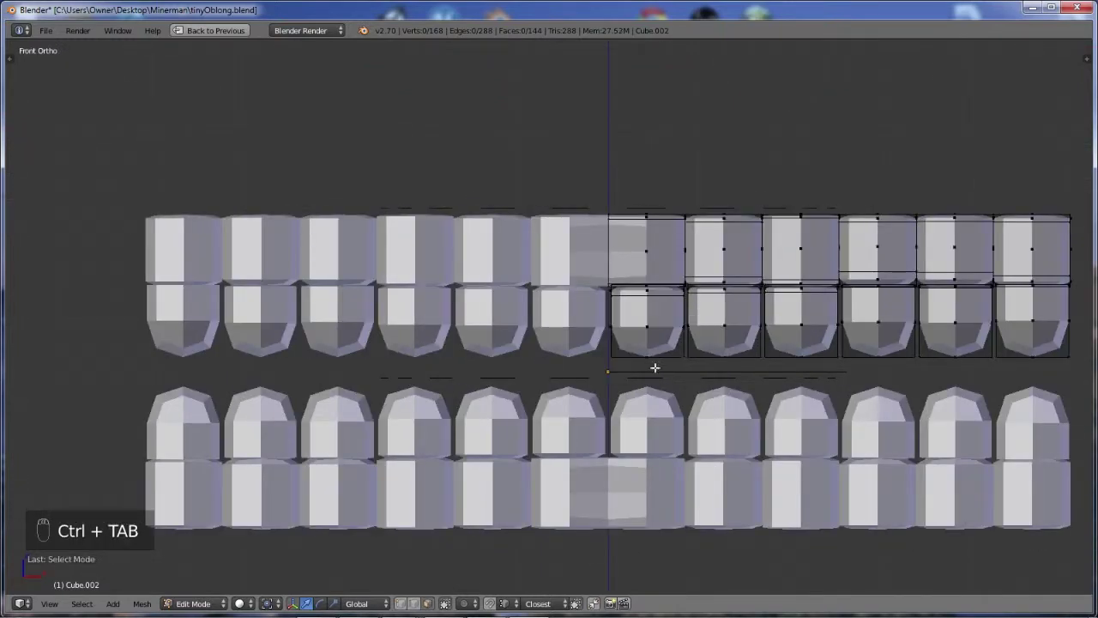
right_click(678, 318)
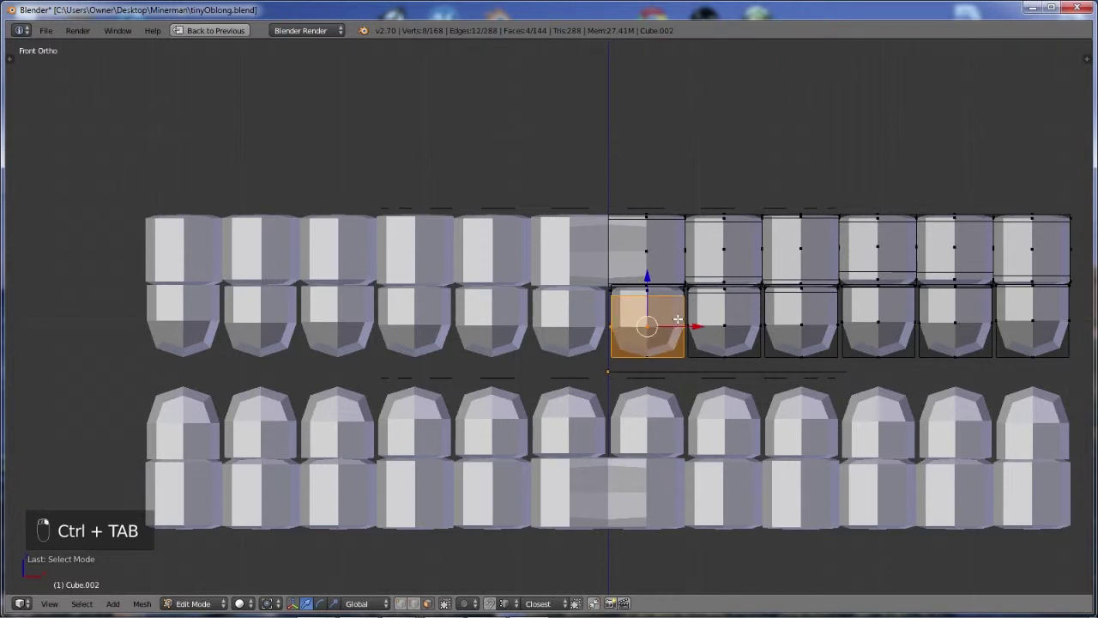
key(b)
key(z)
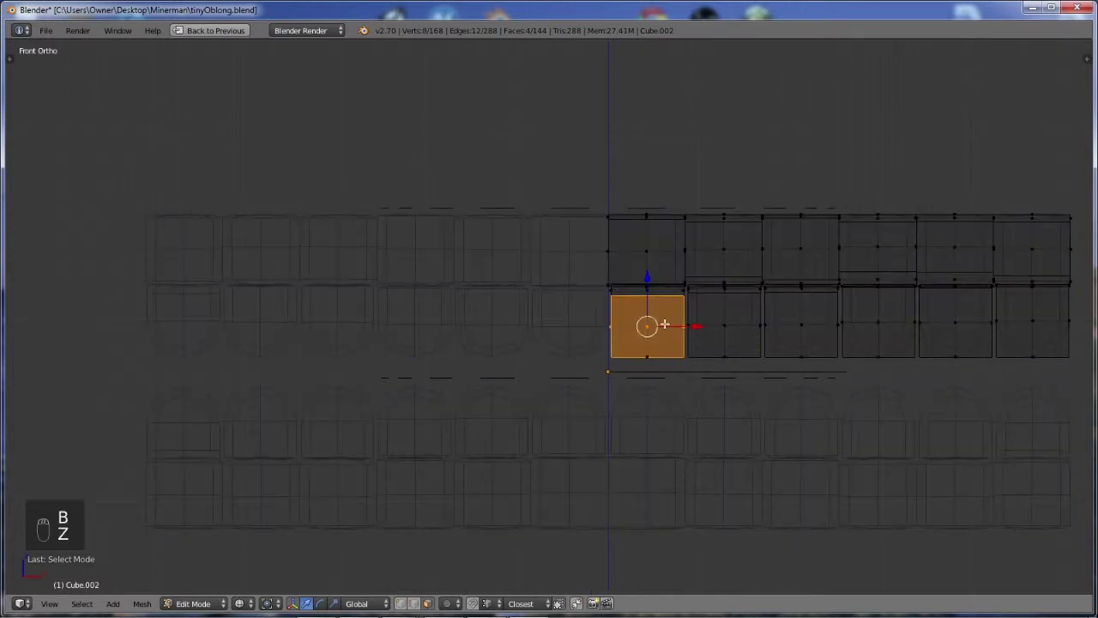
key(ctrl+Tab)
click(583, 315)
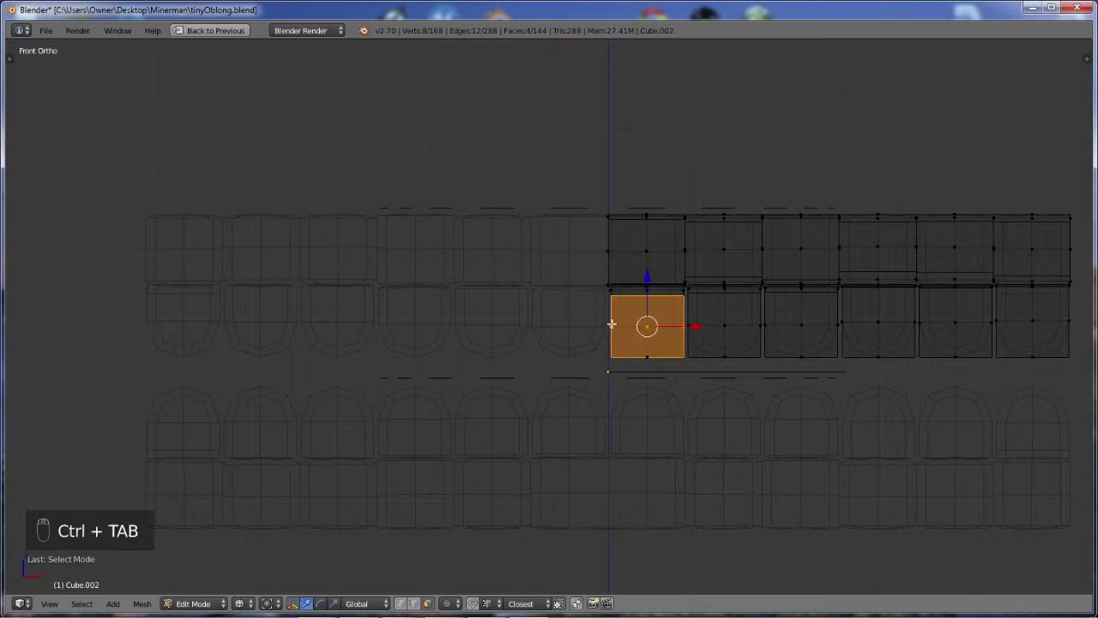
Box-select the faces of all six crown blocks in the upper row and frame them
key(b)
drag(621, 306, 1097, 371)
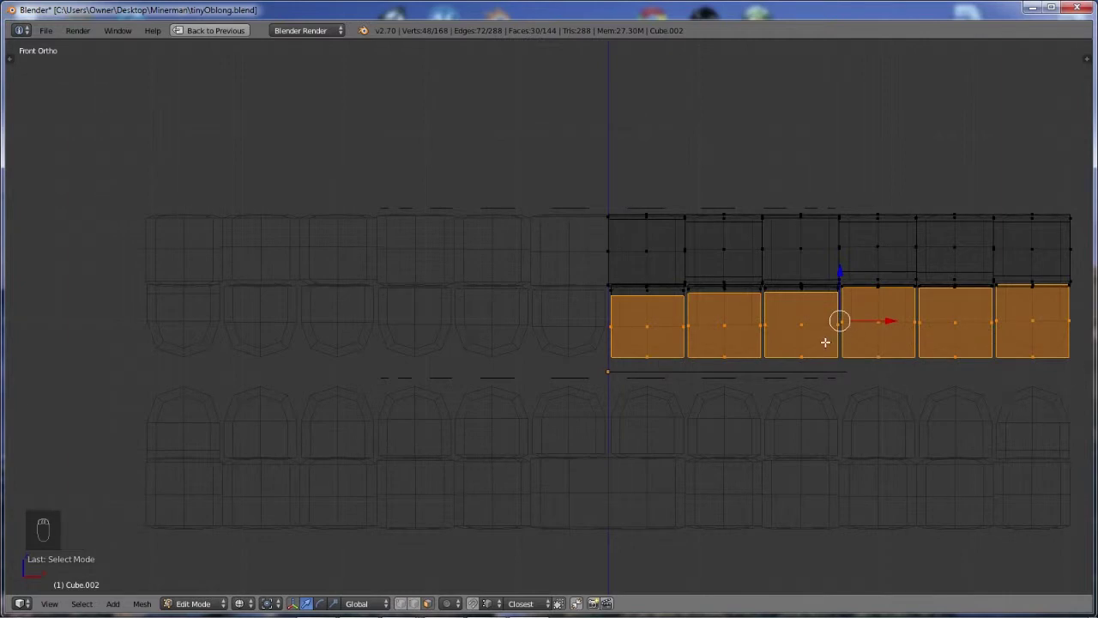
key(KP_Decimal)
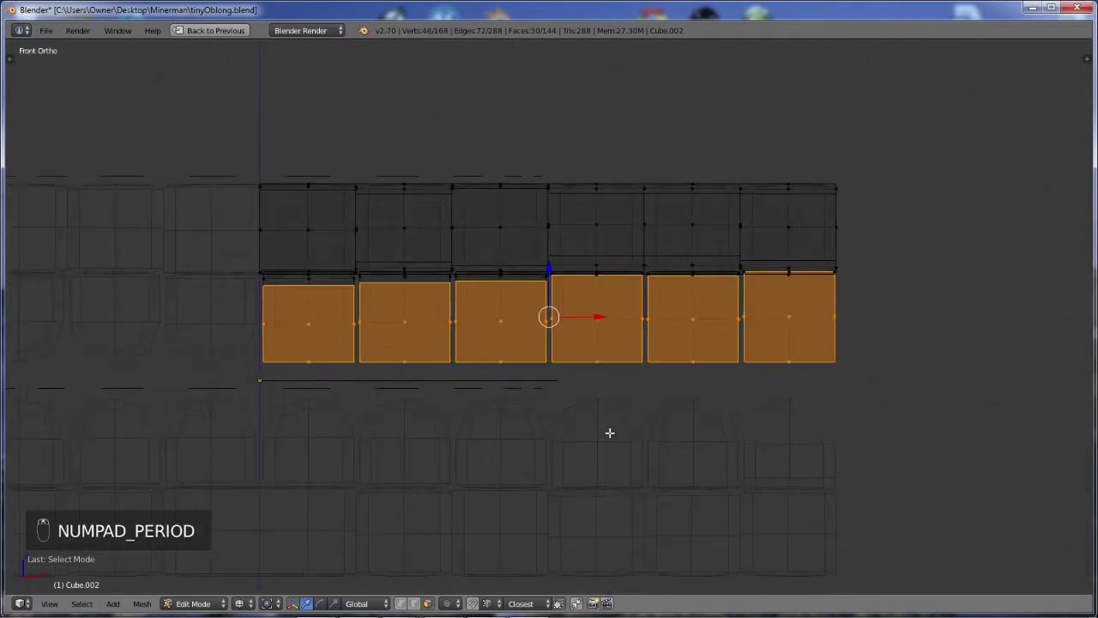
scroll(610, 432, up, 3)
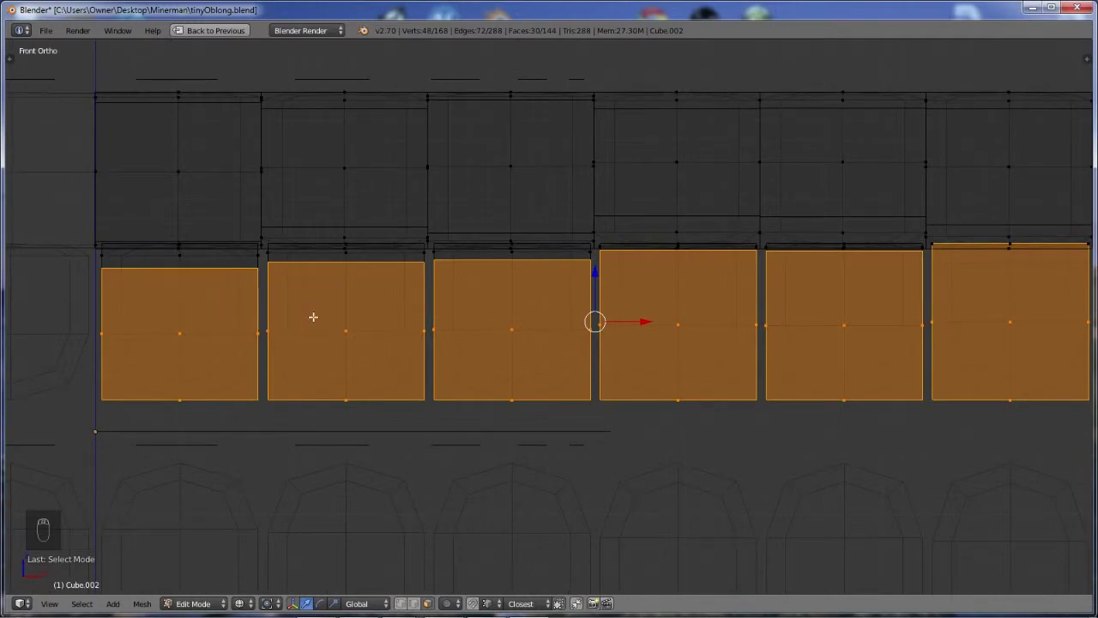
scroll(313, 316, down, 2)
middle_drag(300, 314, 284, 331)
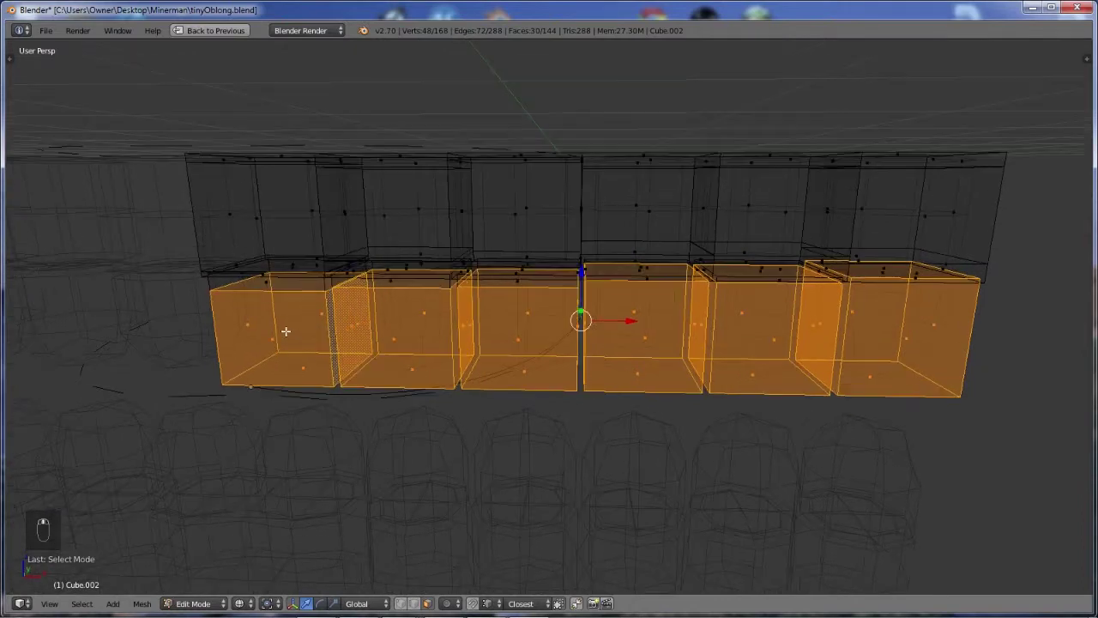
Flatten the six horizontal faces at the seam between the upper blocks and the crowns by scaling them to 0 along Z
right_click(280, 284)
right_click(388, 285)
shift+right_click(287, 286)
middle_drag(388, 290, 473, 255)
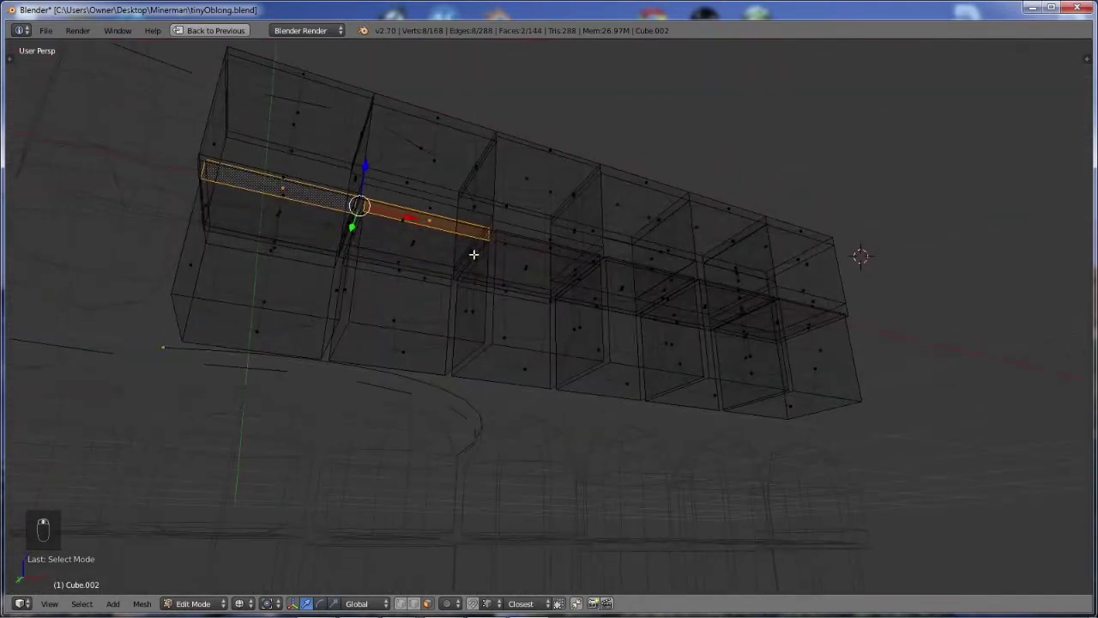
middle_drag(282, 216, 424, 269)
shift+right_click(457, 269)
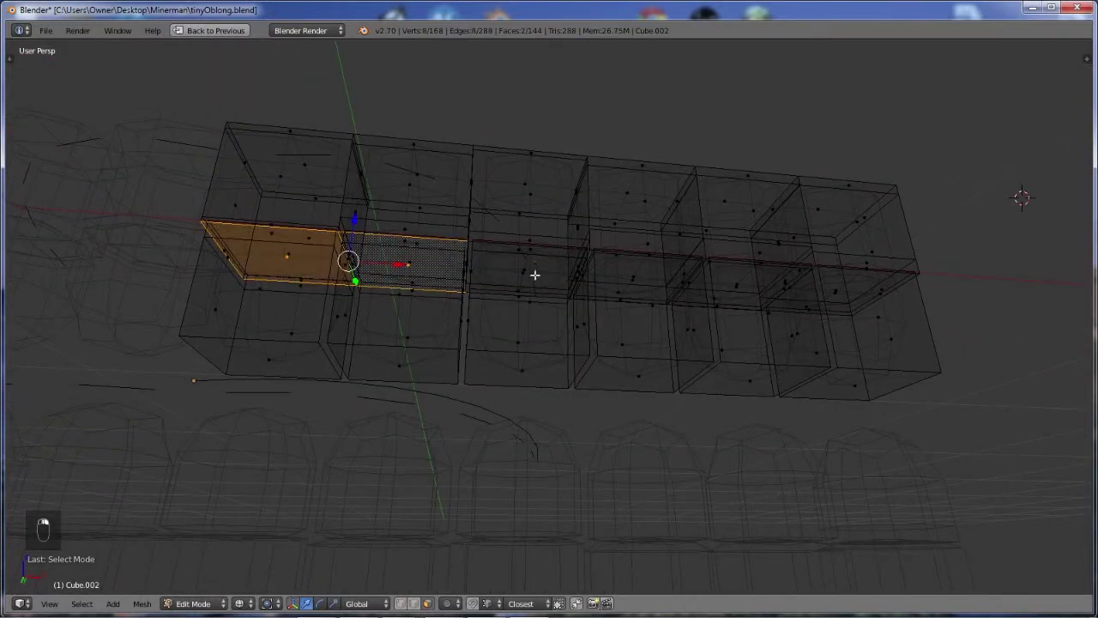
shift+right_click(532, 273)
shift+right_click(642, 281)
shift+right_click(735, 289)
shift+right_click(815, 290)
shift+right_click(845, 293)
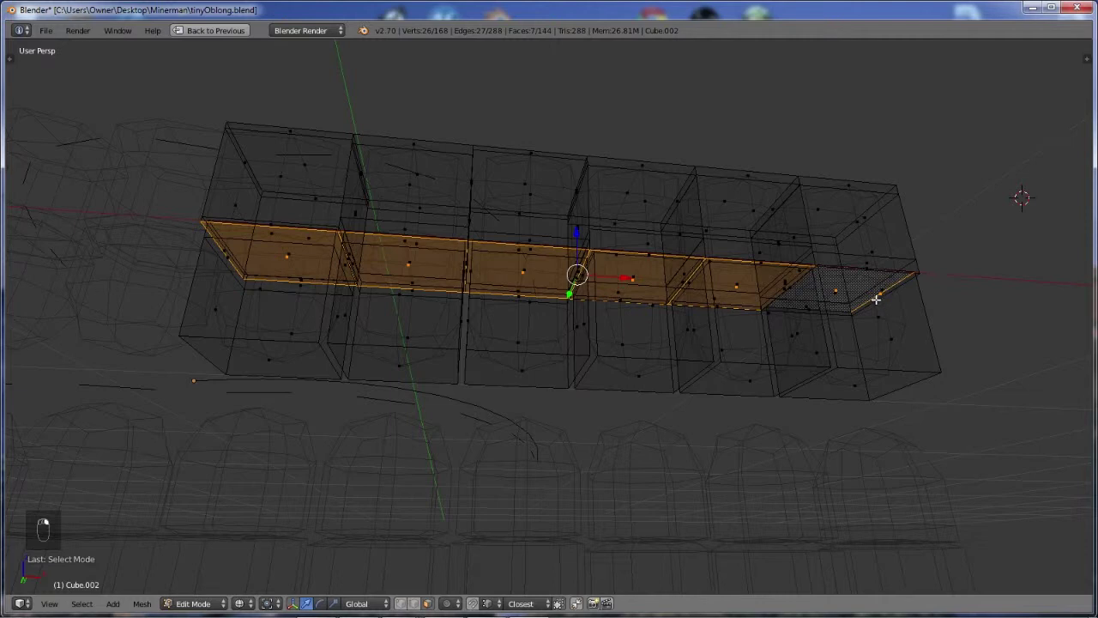
middle_drag(881, 294, 871, 299)
key(b)
middle_drag(894, 263, 919, 284)
key(KP_1)
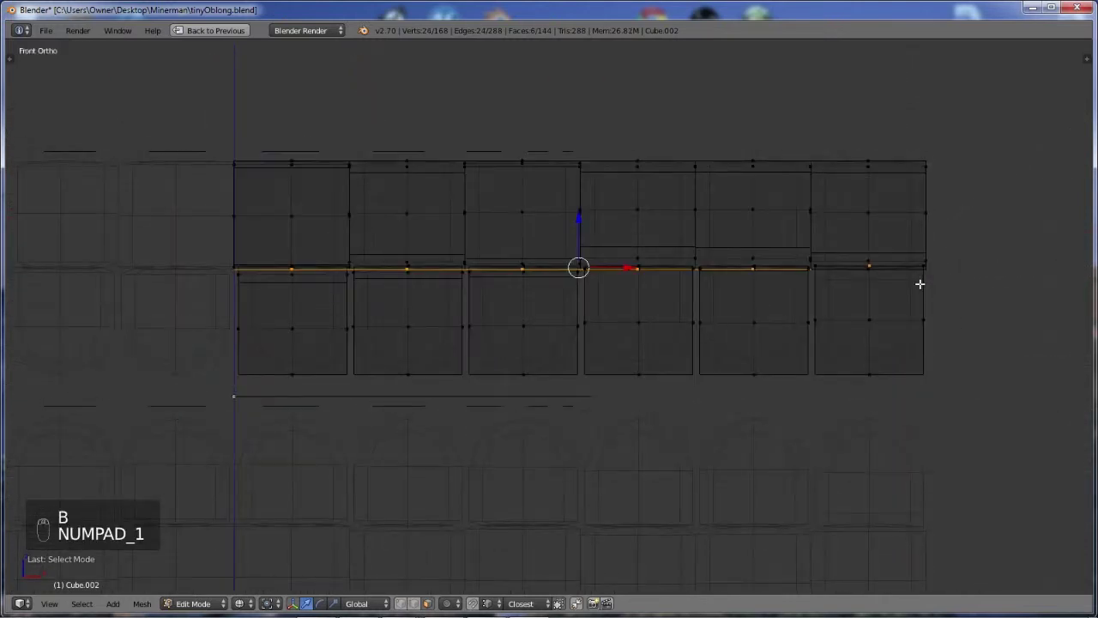
key(s)
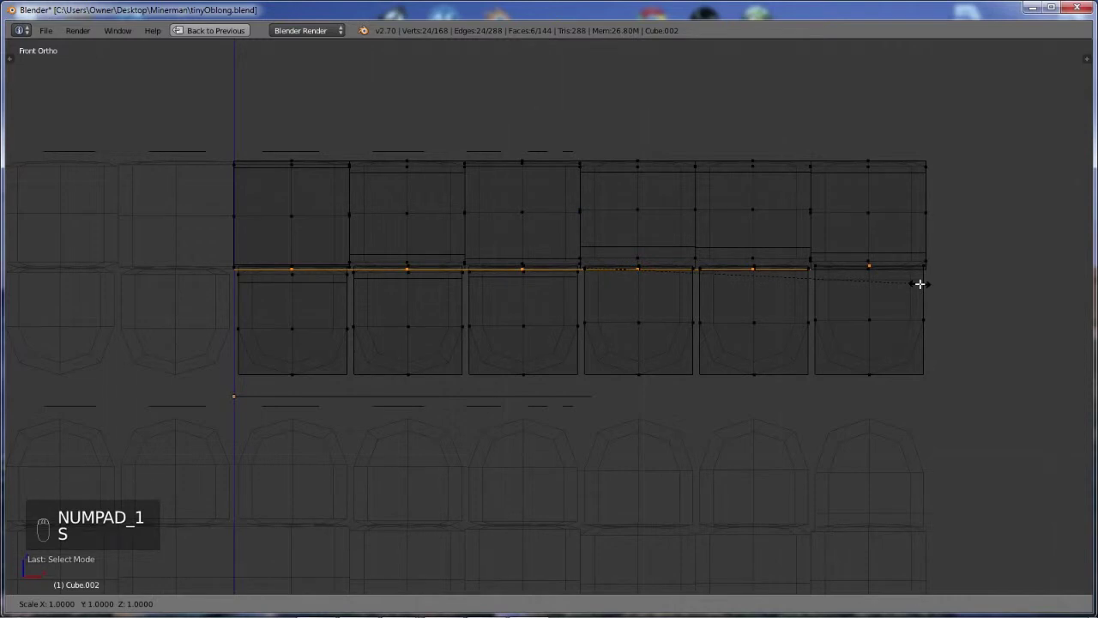
key(z)
key(0)
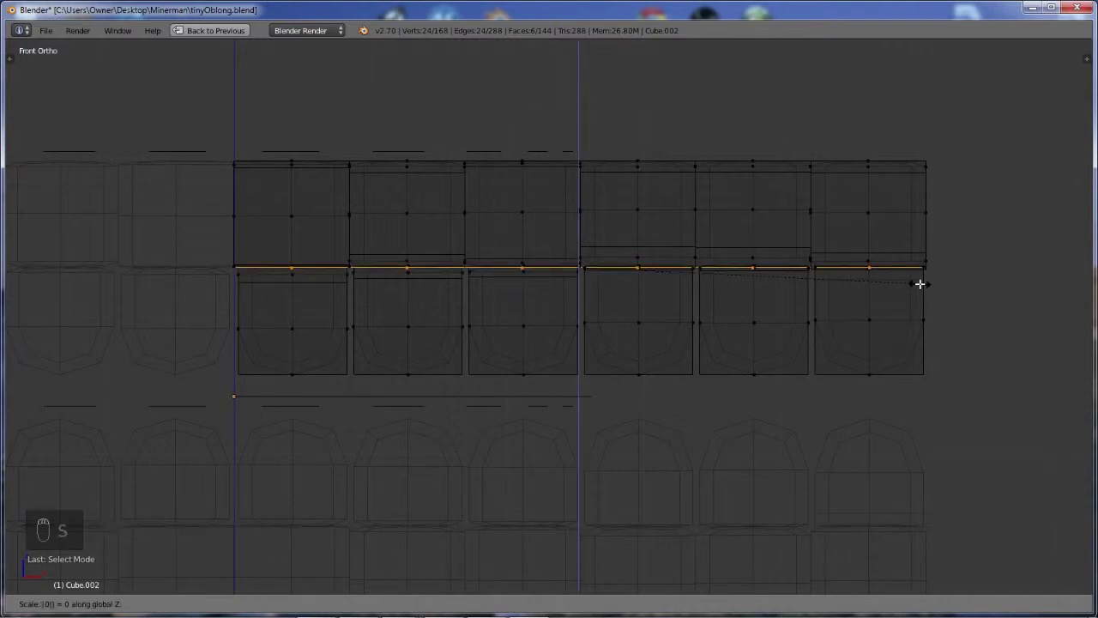
key(Return)
Select the face loops around the first two crowns in solid shading
key(z)
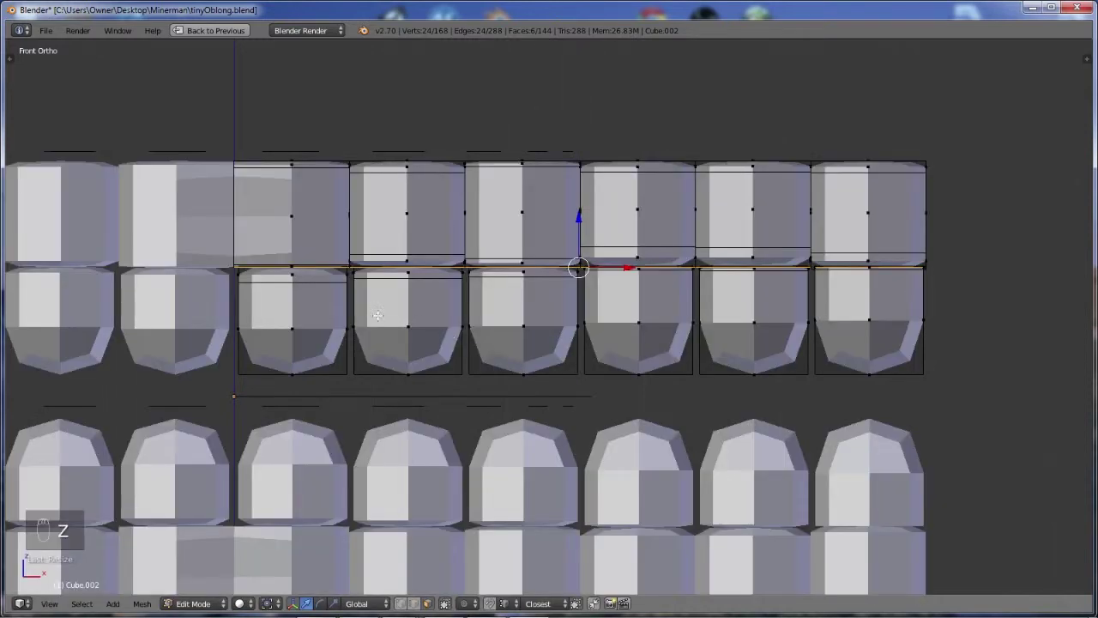
right_click(347, 316)
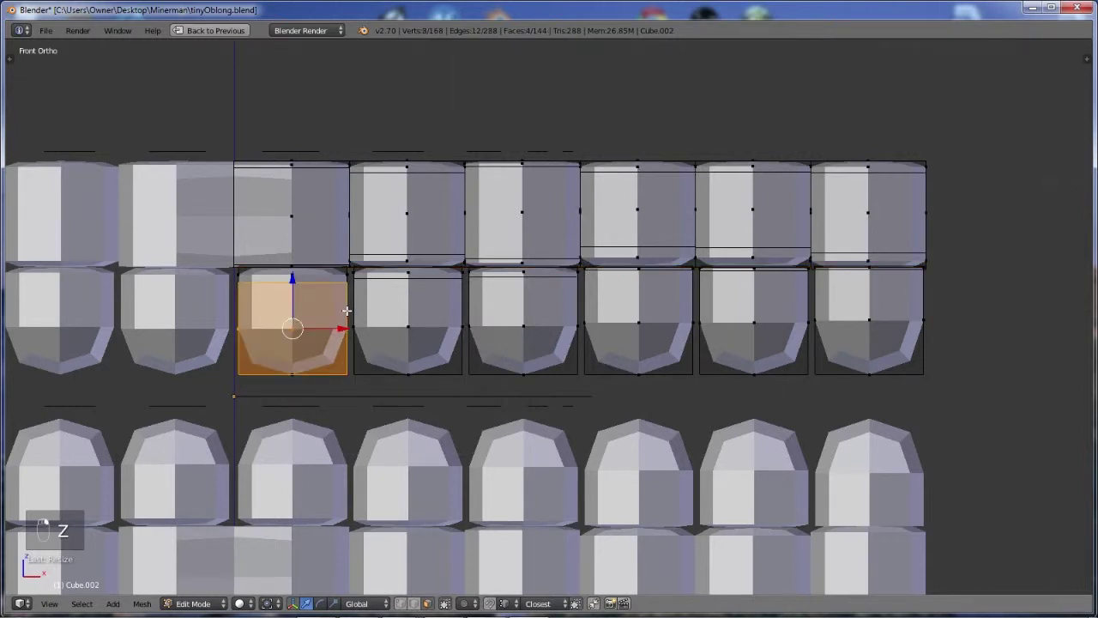
shift+right_click(456, 312)
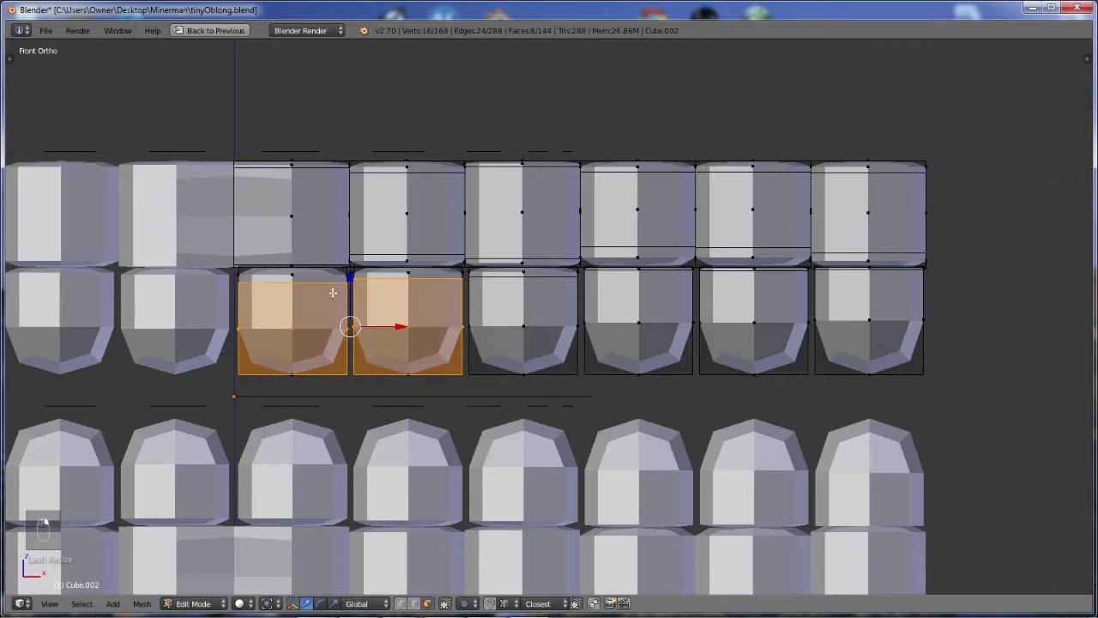
scroll(361, 295, up, 2)
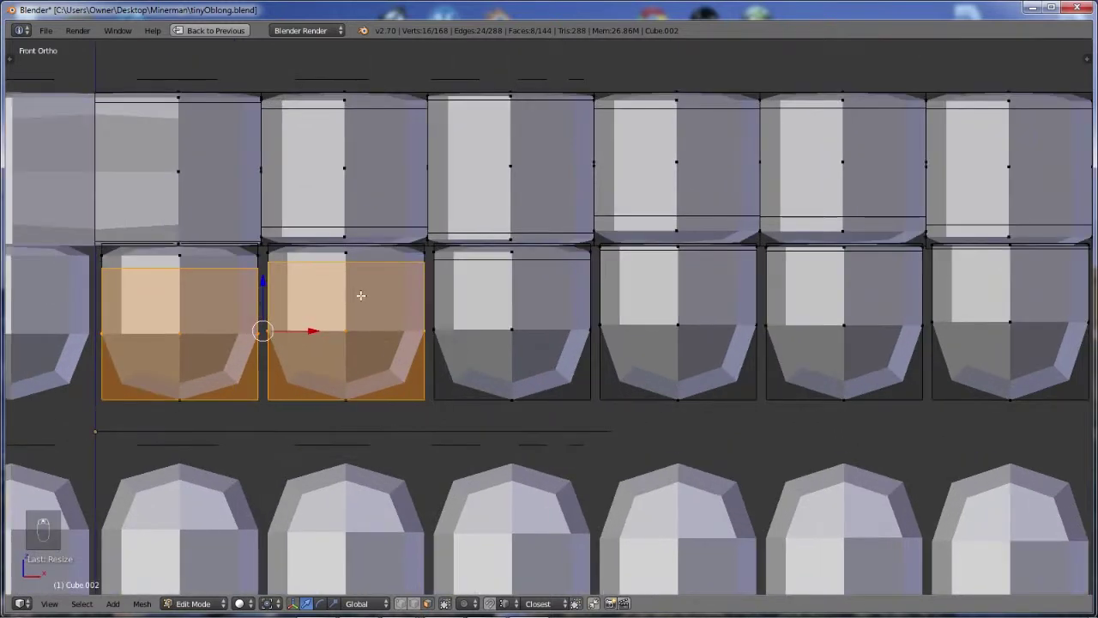
Level the edge loops along the crowns' tops by scaling them to 0 along Z, and raise them to just below the seam
key(ctrl+Tab)
click(262, 273)
right_click(229, 268)
shift+right_click(383, 277)
shift+right_click(515, 264)
shift+right_click(666, 252)
shift+right_click(847, 253)
shift+right_click(979, 253)
key(s)
key(z)
key(0)
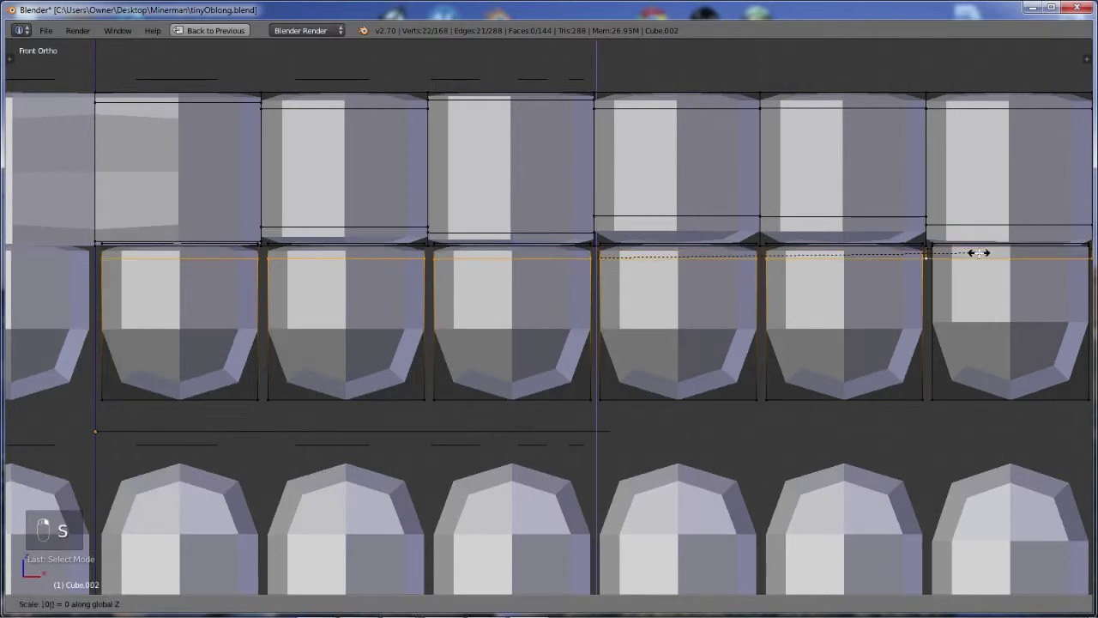
click(979, 253)
drag(593, 207, 598, 114)
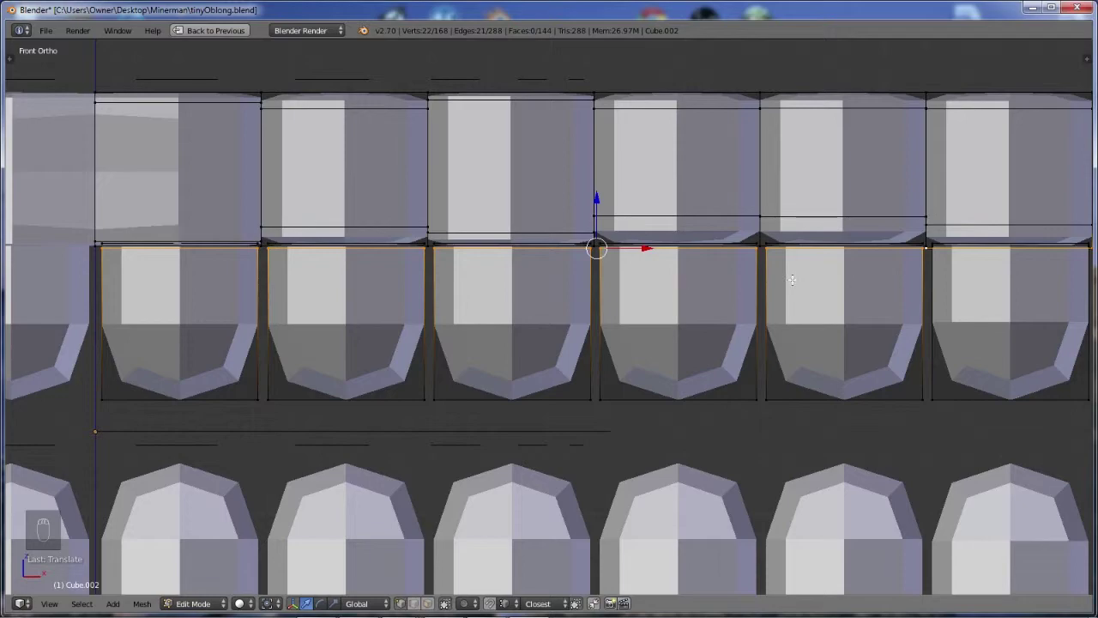
Box-select the faces of all six crown blocks in front wireframe view and inspect how their tops line up
middle_drag(777, 283, 716, 283)
key(KP_1)
key(z)
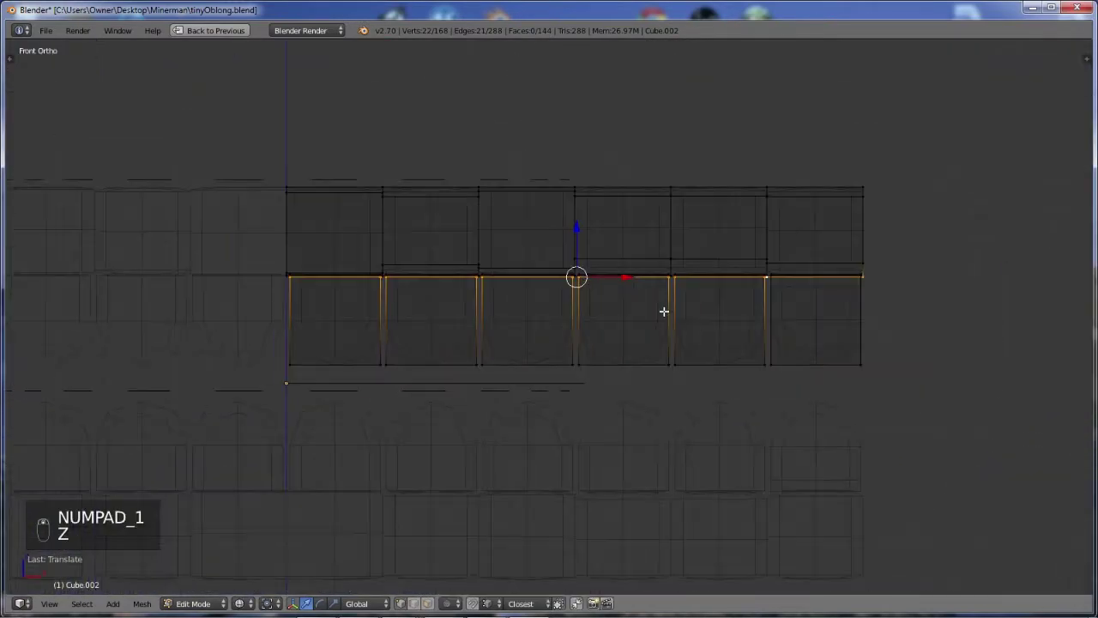
key(ctrl+Tab)
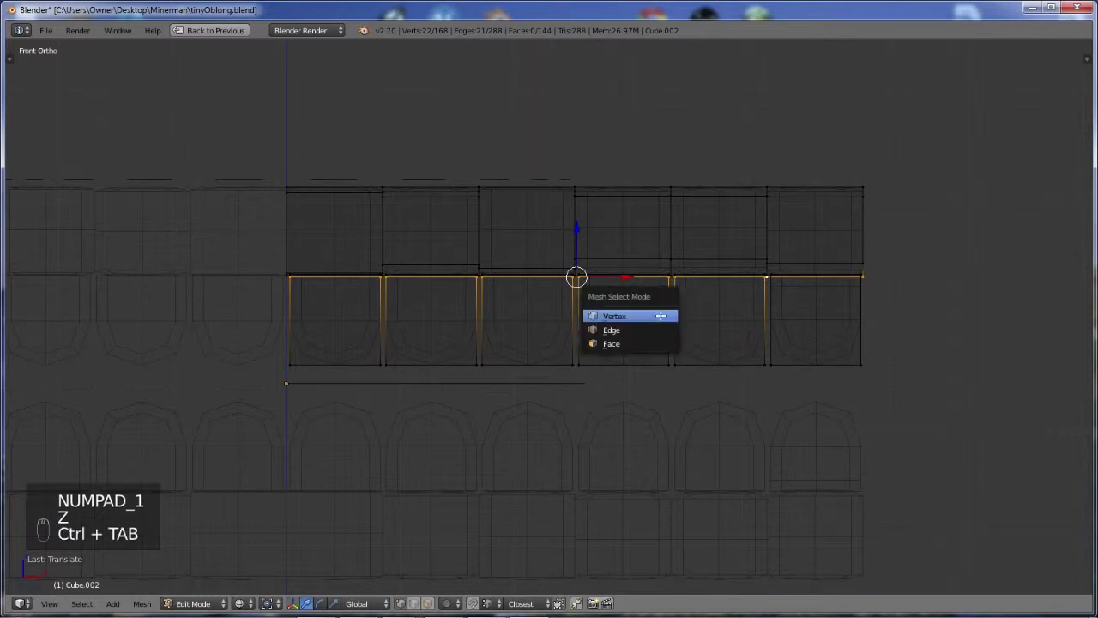
click(640, 343)
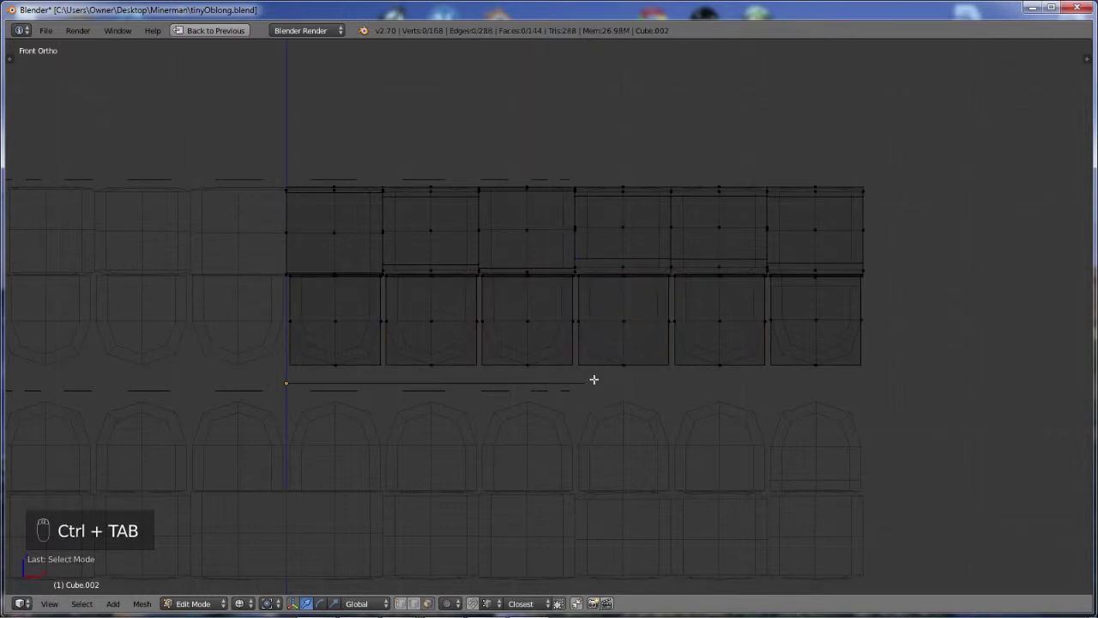
key(b)
drag(262, 299, 936, 391)
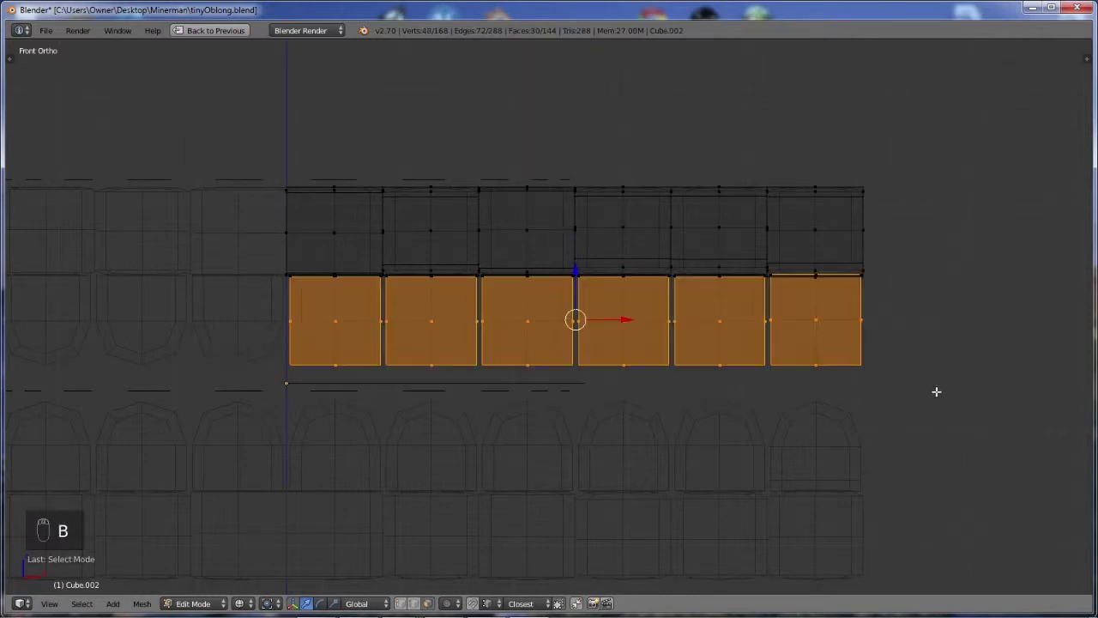
scroll(924, 331, up, 4)
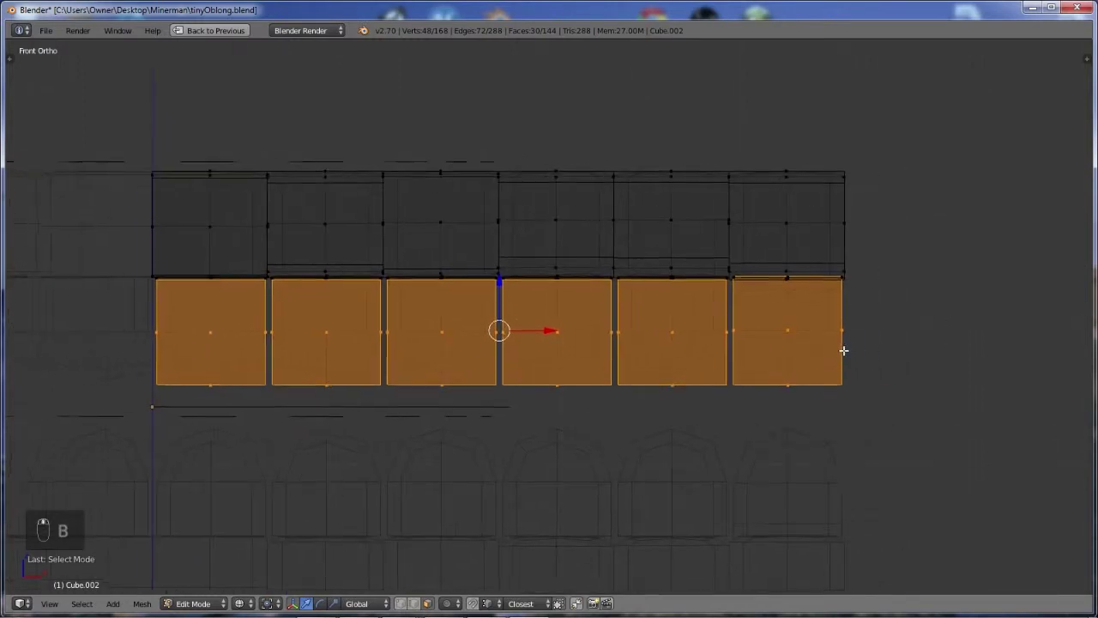
scroll(856, 378, up, 3)
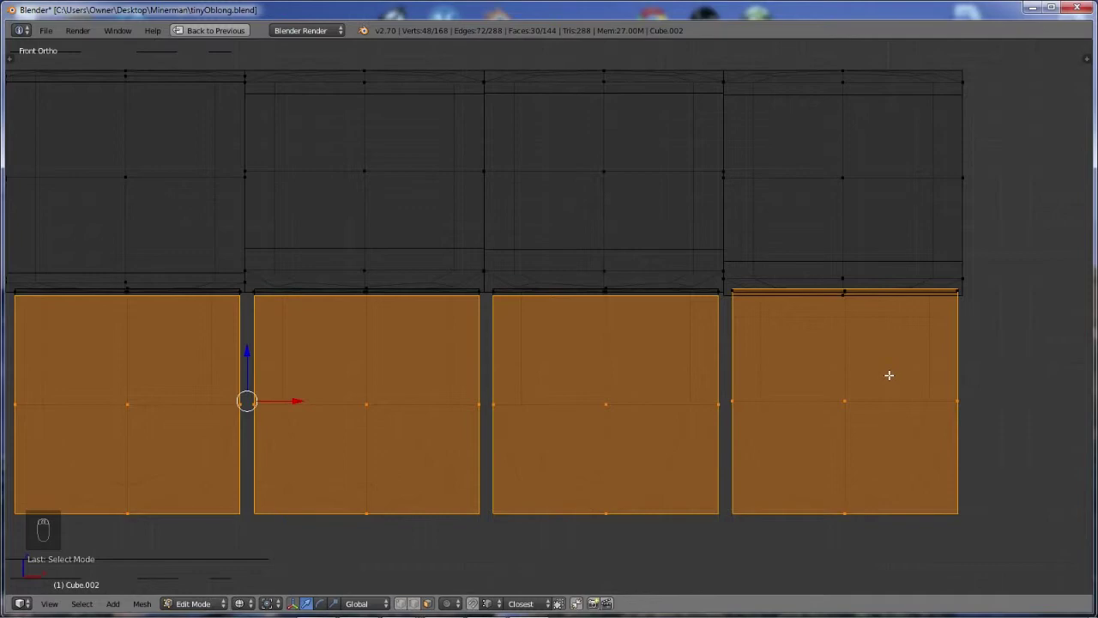
Select the top edge loop of the last crown block and lower it along Z into line with the other crowns
key(a)
key(z)
key(z)
middle_drag(888, 330, 858, 338)
key(ctrl+Tab)
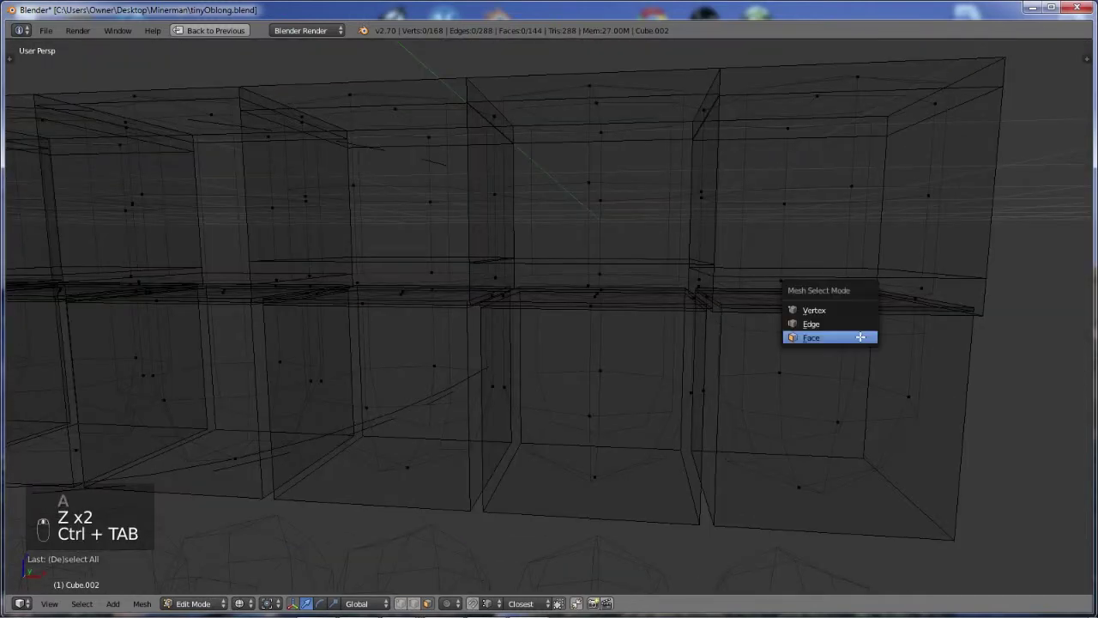
click(826, 310)
scroll(921, 346, up, 2)
right_click(800, 310)
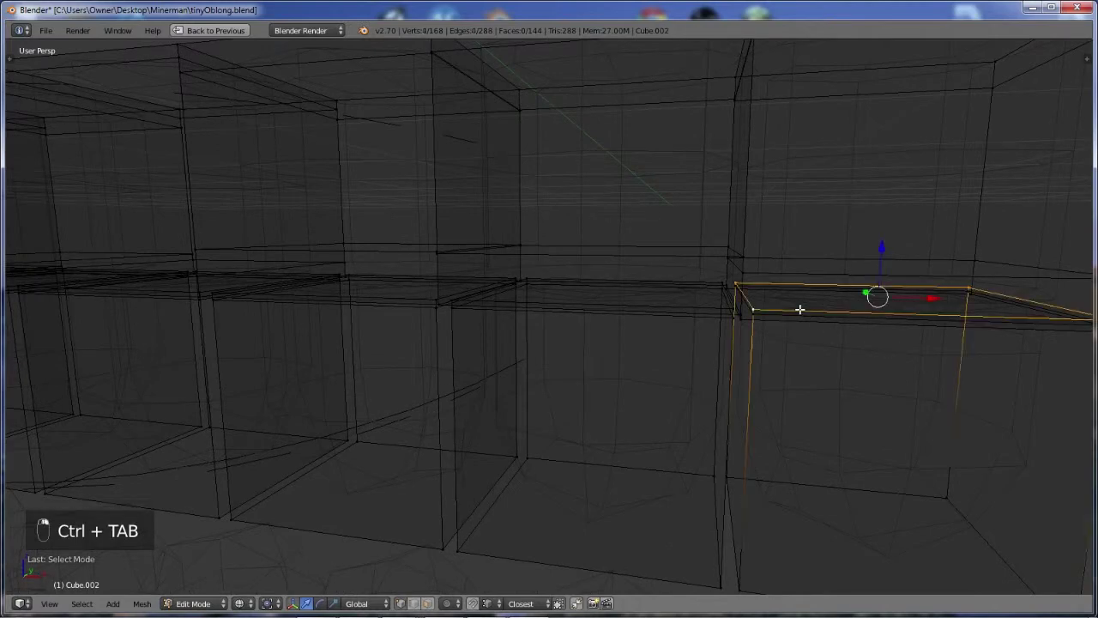
drag(890, 248, 880, 261)
middle_drag(821, 439, 825, 380)
drag(881, 258, 736, 300)
key(KP_Decimal)
Select the lower edge loops of the second, fourth, fifth and sixth upper blocks and level them by scaling along Z
key(z)
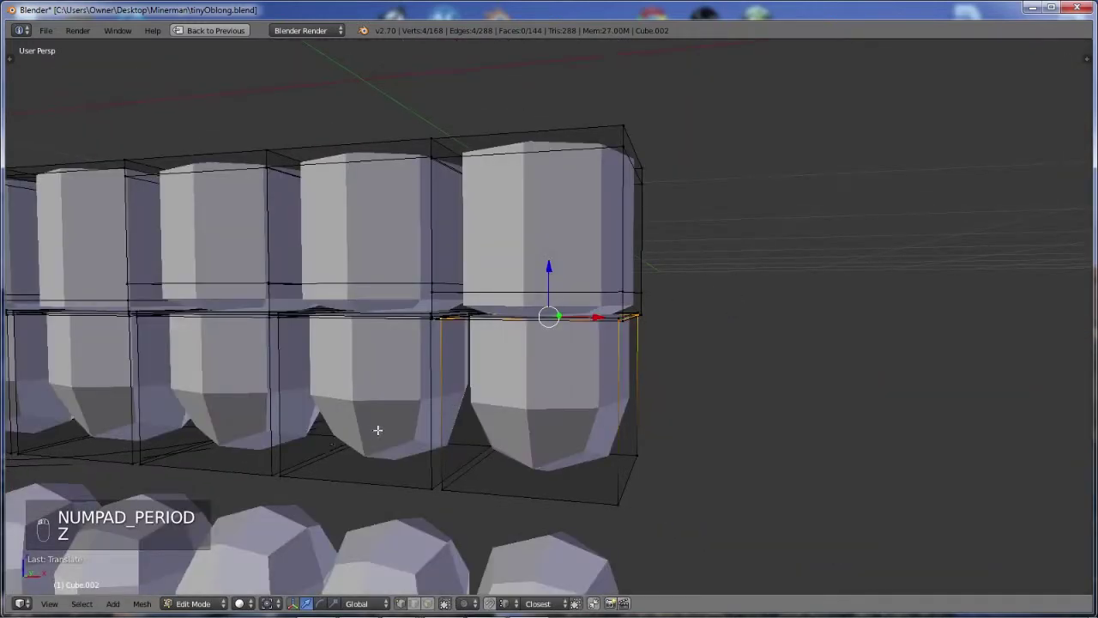
scroll(377, 430, up, 6)
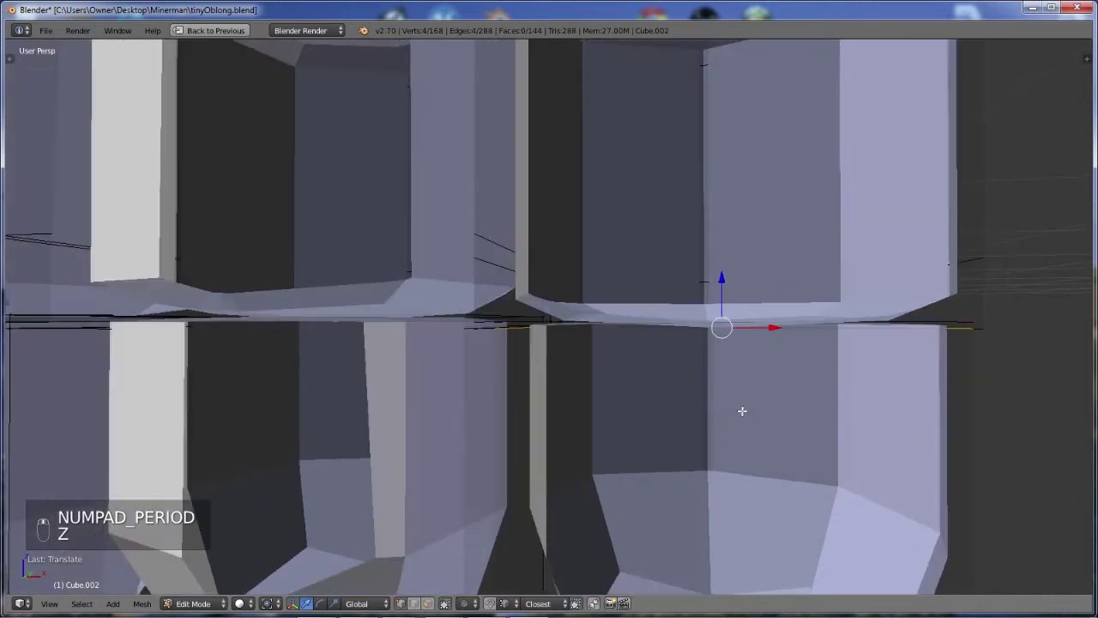
scroll(742, 411, up, 5)
scroll(742, 389, up, 2)
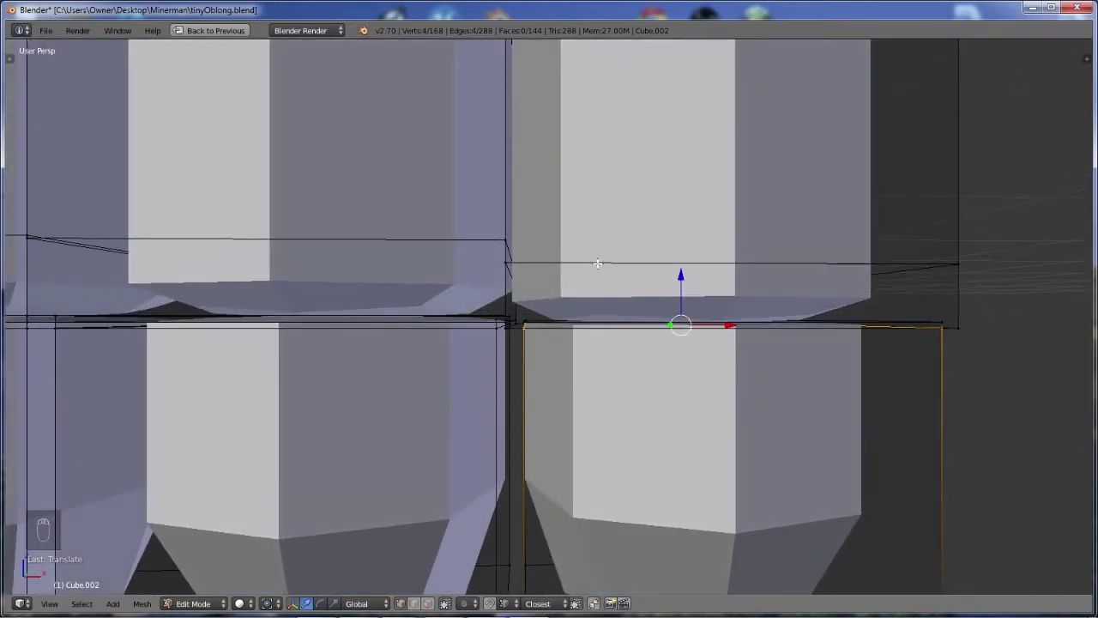
scroll(514, 274, down, 4)
shift+right_click(412, 283)
scroll(412, 305, down, 1)
shift+right_click(304, 283)
scroll(304, 283, down, 1)
scroll(532, 300, down, 1)
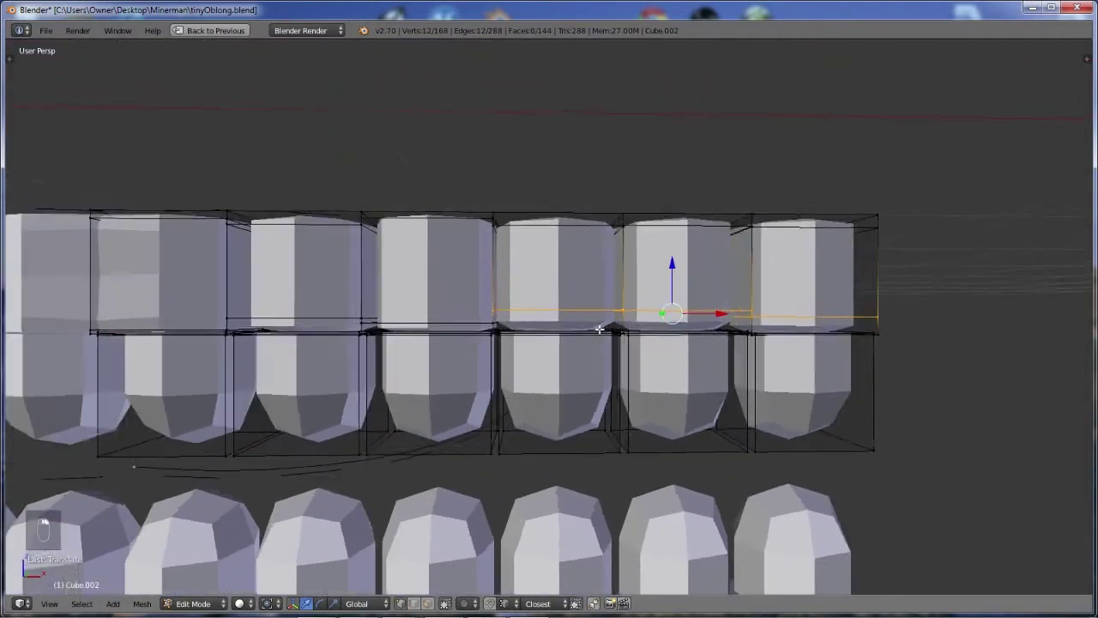
shift+middle_drag(598, 328, 805, 330)
shift+right_click(546, 317)
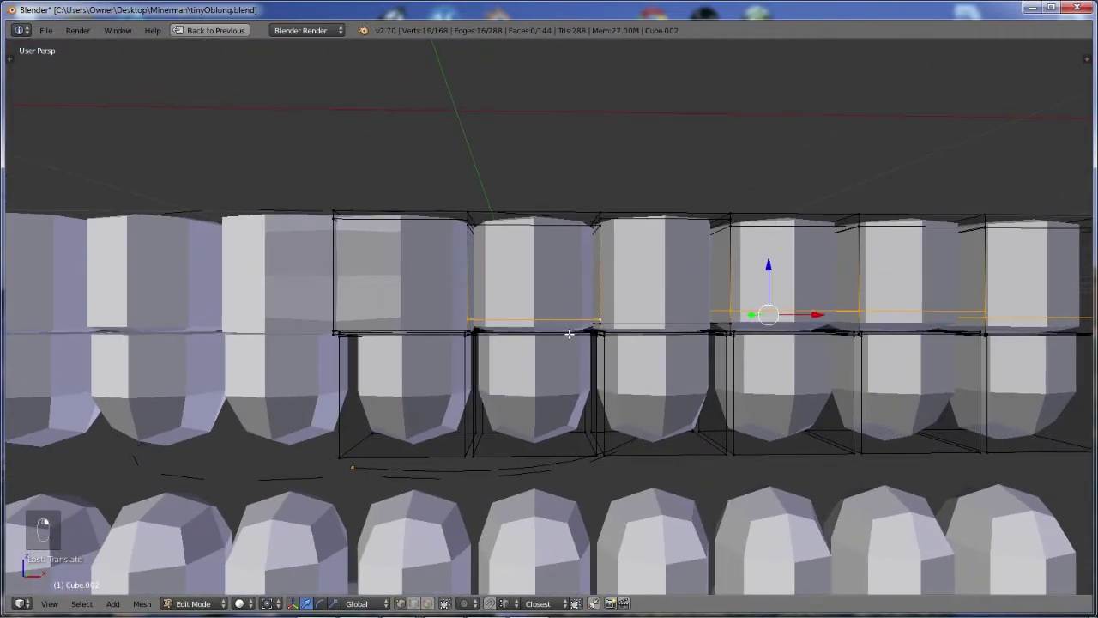
key(s)
click(568, 330)
Select the lower edge loops of the second through sixth upper blocks, including the third, and level them by scaling along Z
right_click(677, 323)
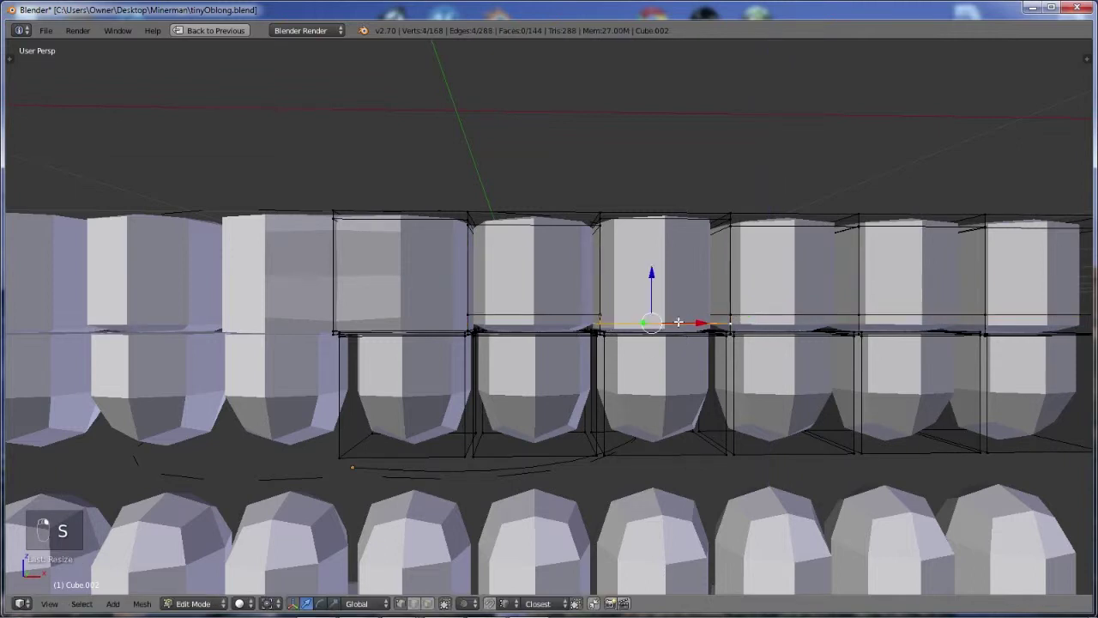
shift+right_click(584, 314)
shift+right_click(783, 314)
shift+right_click(932, 313)
shift+right_click(1016, 312)
key(s)
click(1011, 311)
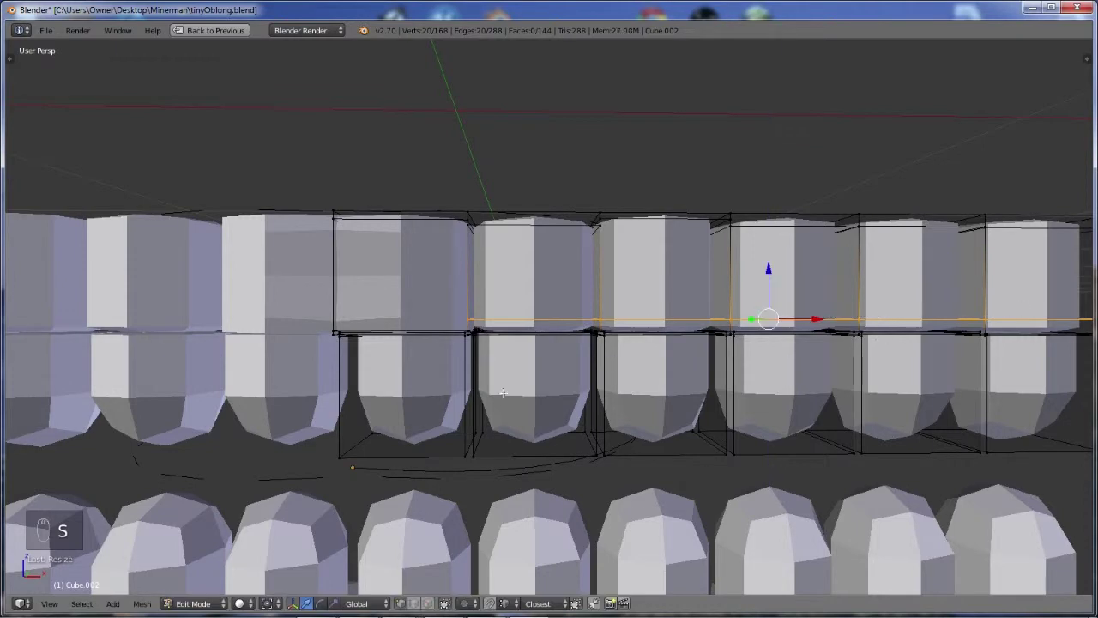
Select the lower edge loop of the first upper block and flatten it by scaling along Z
scroll(515, 361, up, 6)
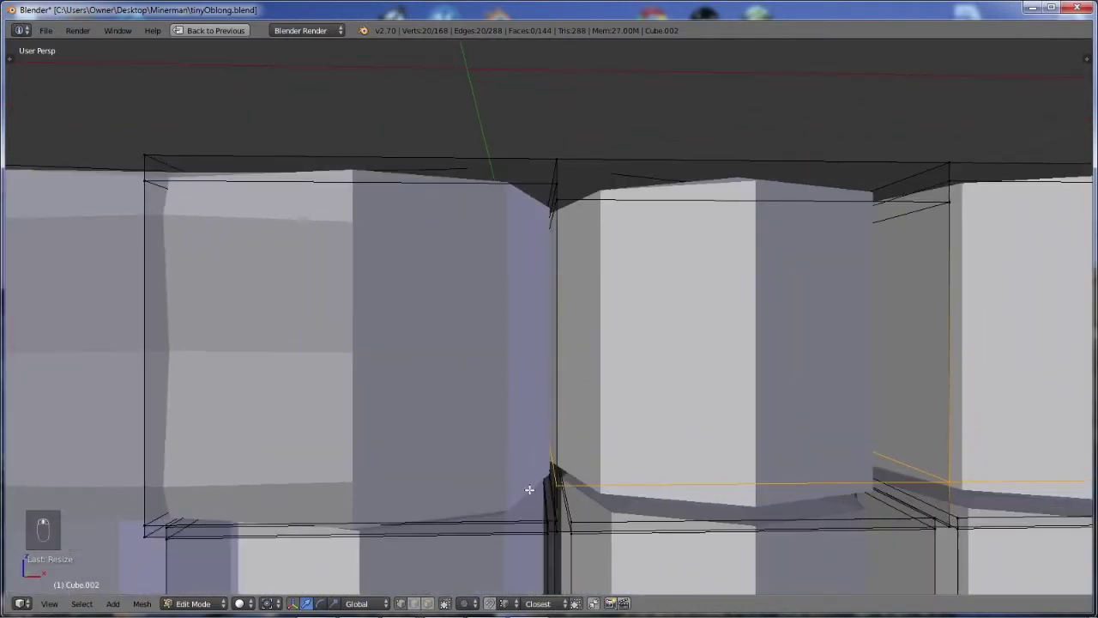
alt+right_click(548, 519)
key(g)
key(z)
right_click(412, 365)
key(s)
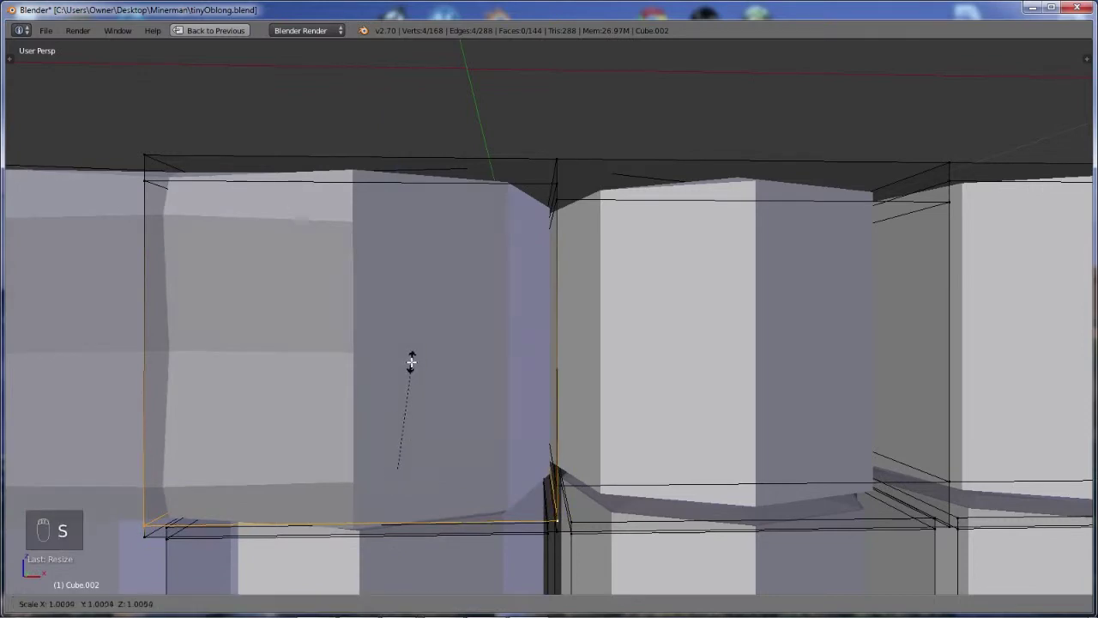
click(412, 364)
Level the lower edge loops of all six upper blocks by scaling them to 0 along Z, and lower them to just above the seam
scroll(820, 546, down, 1)
scroll(820, 546, down, 2)
middle_drag(811, 426, 667, 401)
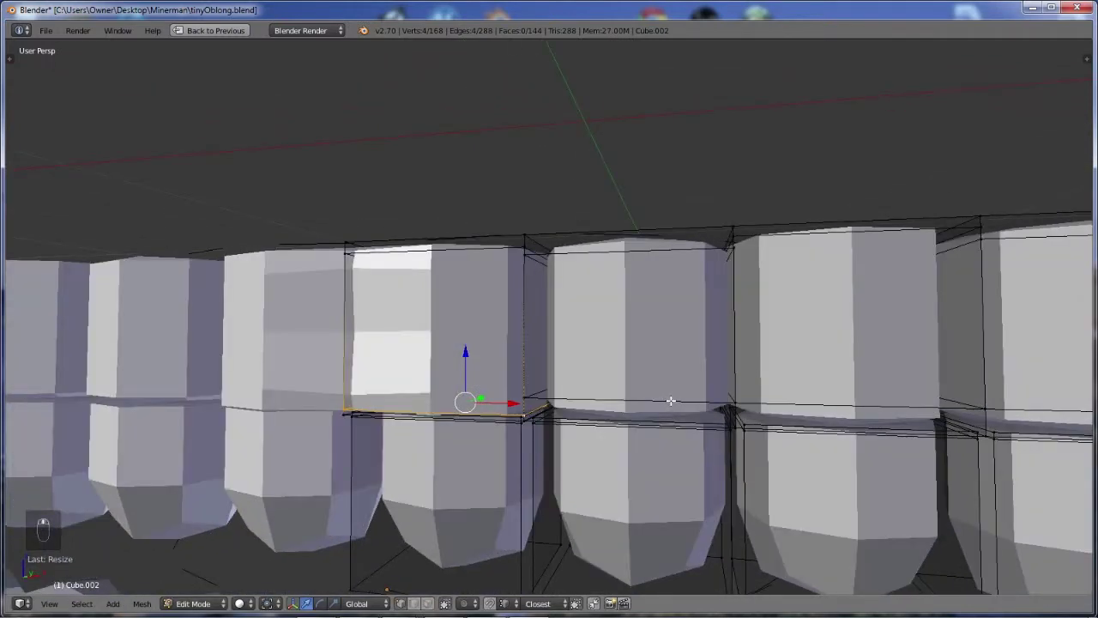
alt+shift+right_click(666, 399)
alt+shift+right_click(841, 398)
scroll(874, 460, down, 3)
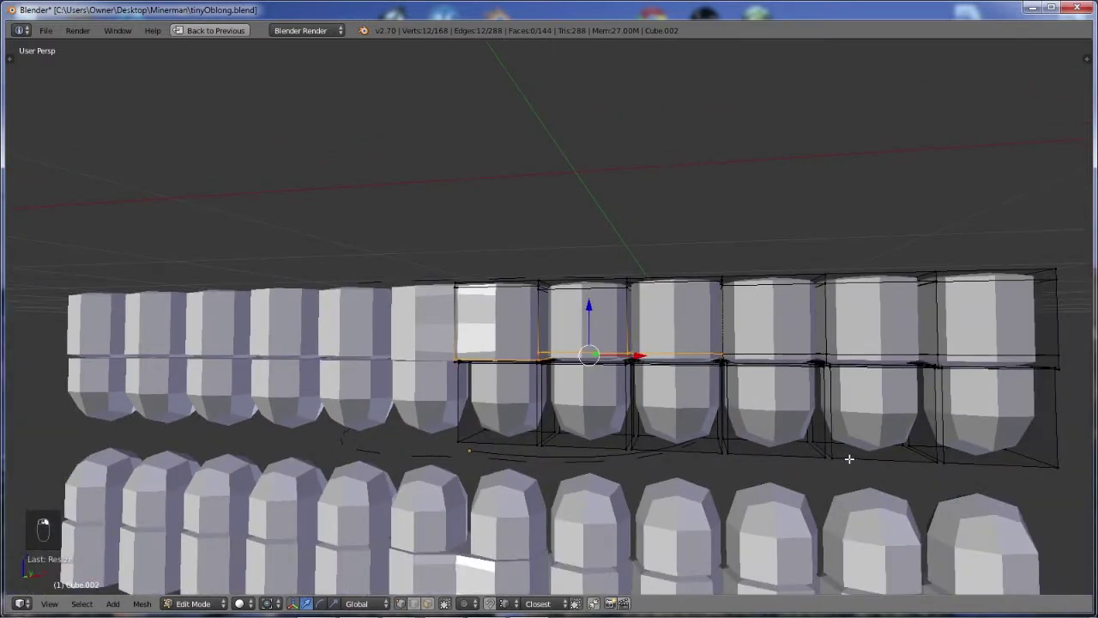
alt+shift+right_click(762, 350)
alt+shift+right_click(894, 354)
alt+shift+right_click(1004, 355)
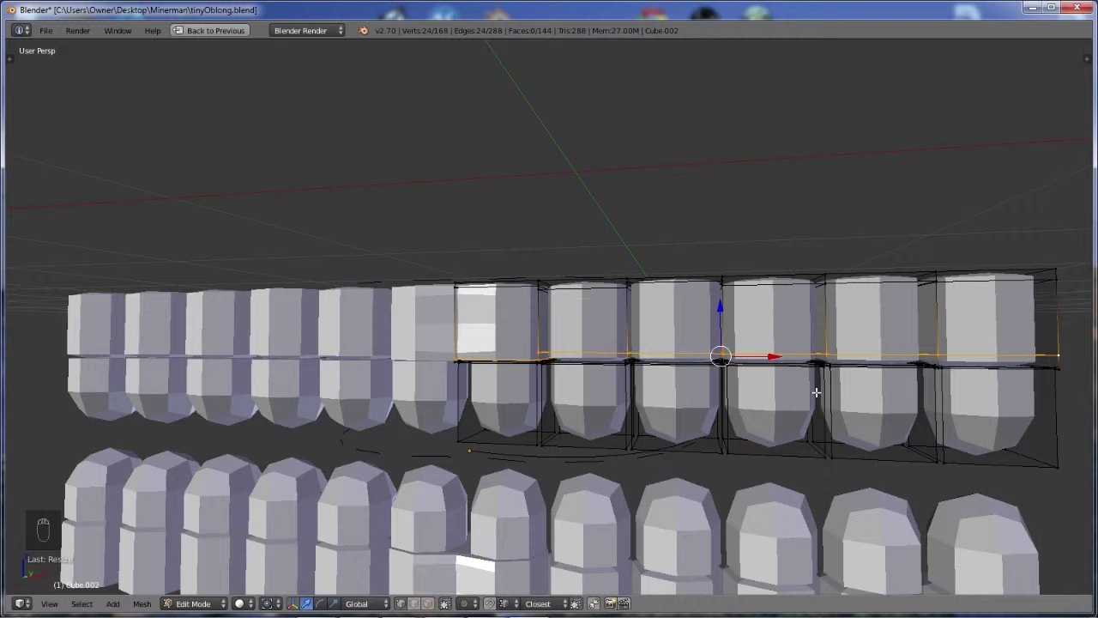
key(s)
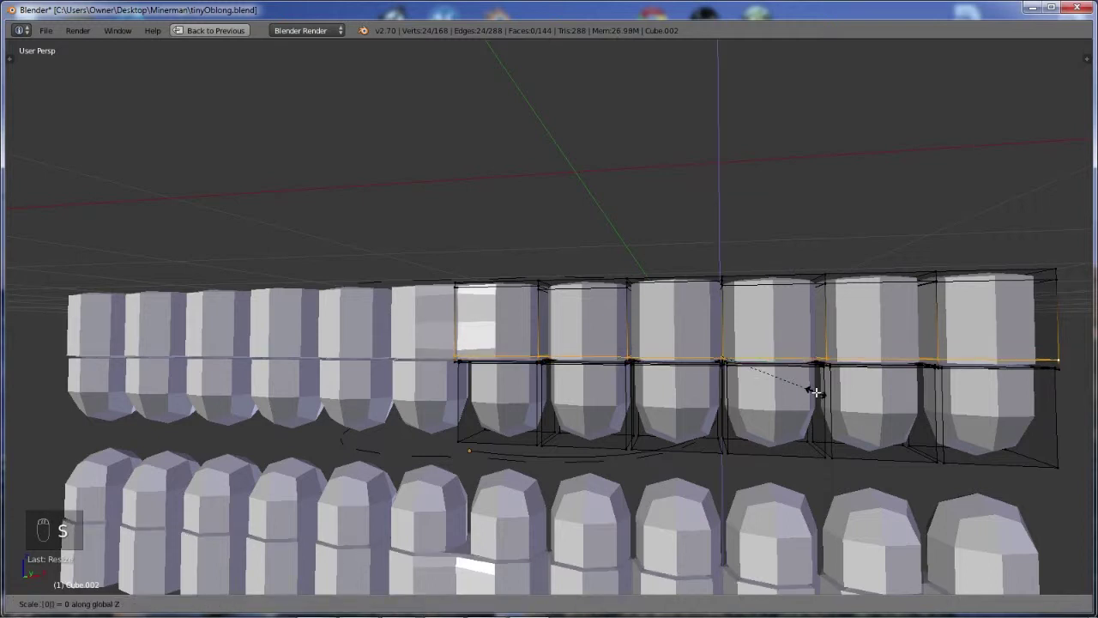
click(778, 371)
drag(725, 307, 721, 346)
middle_drag(693, 490, 703, 461)
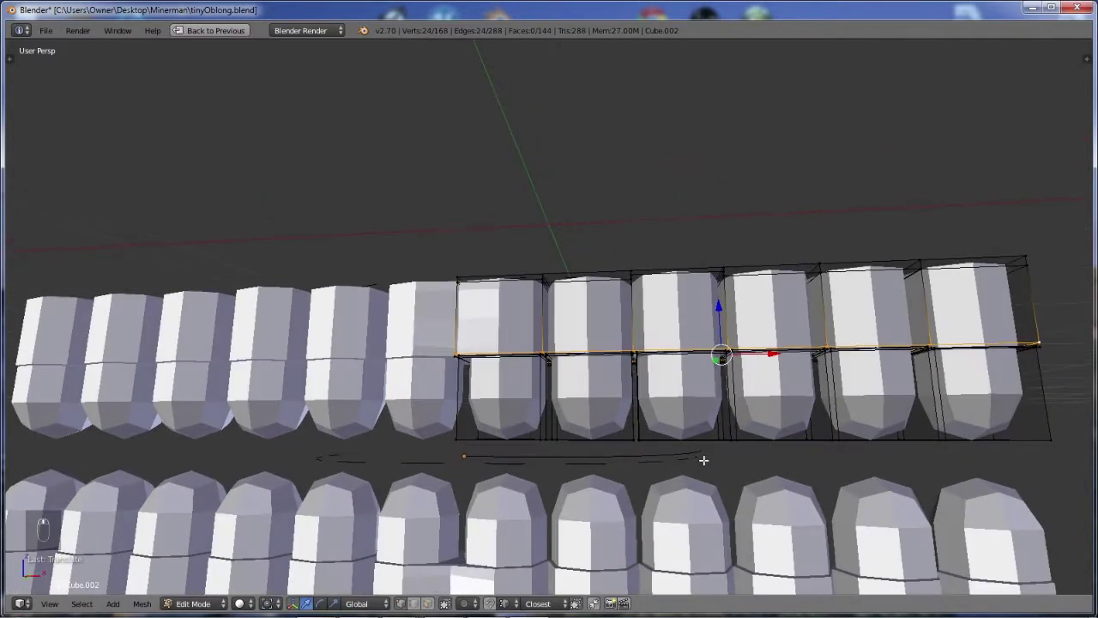
Box-select the faces of all six crown blocks and raise them along Z until their tops slightly overlap the upper blocks
key(KP_1)
key(z)
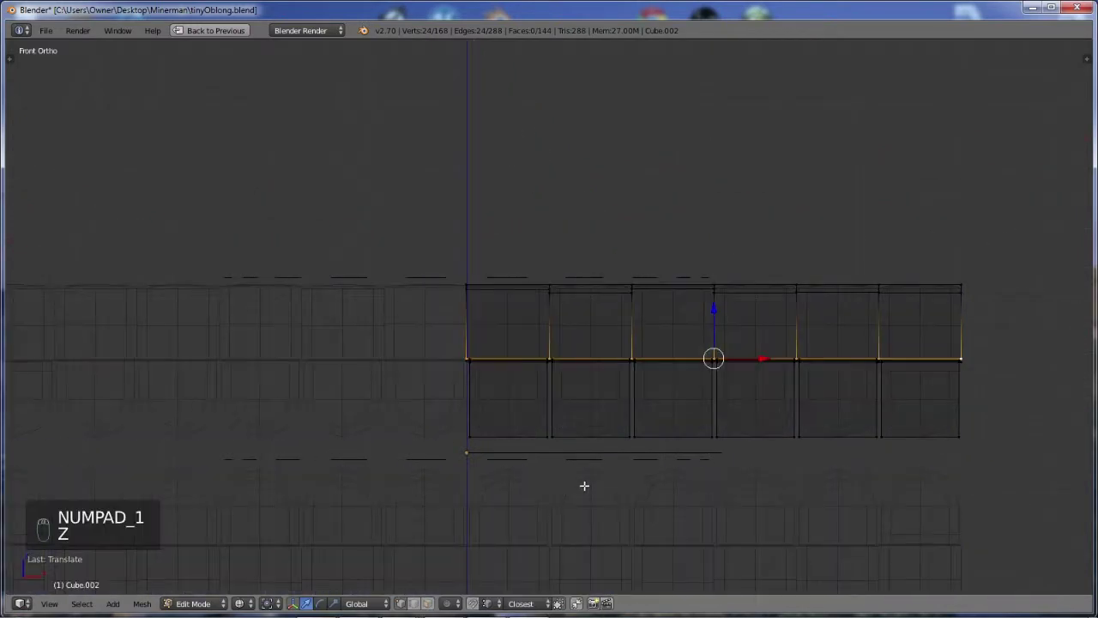
key(ctrl+Tab)
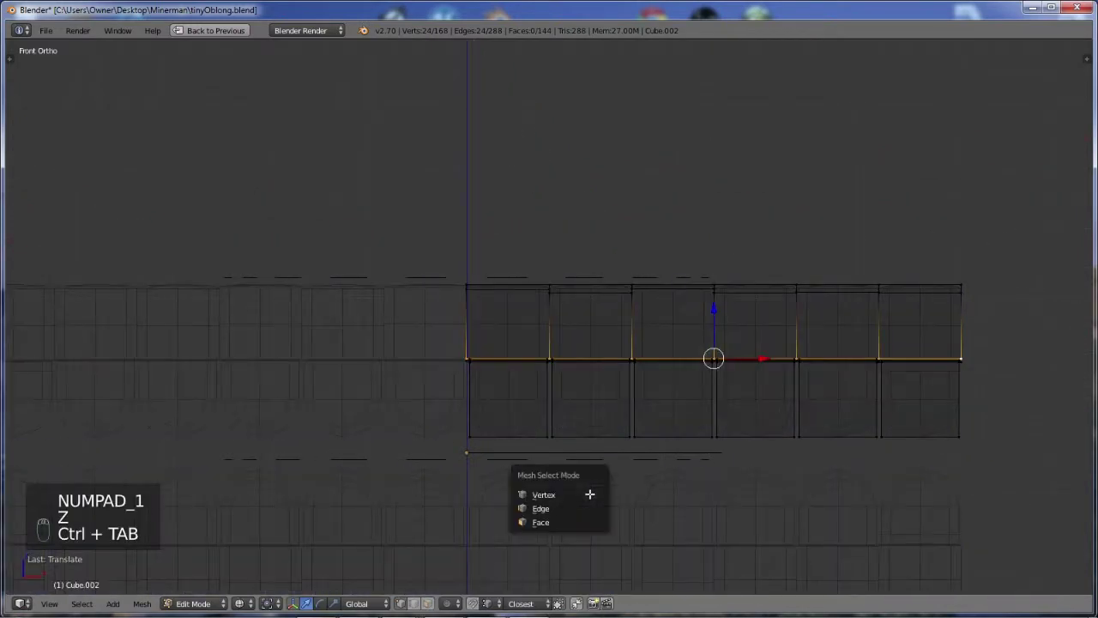
click(553, 522)
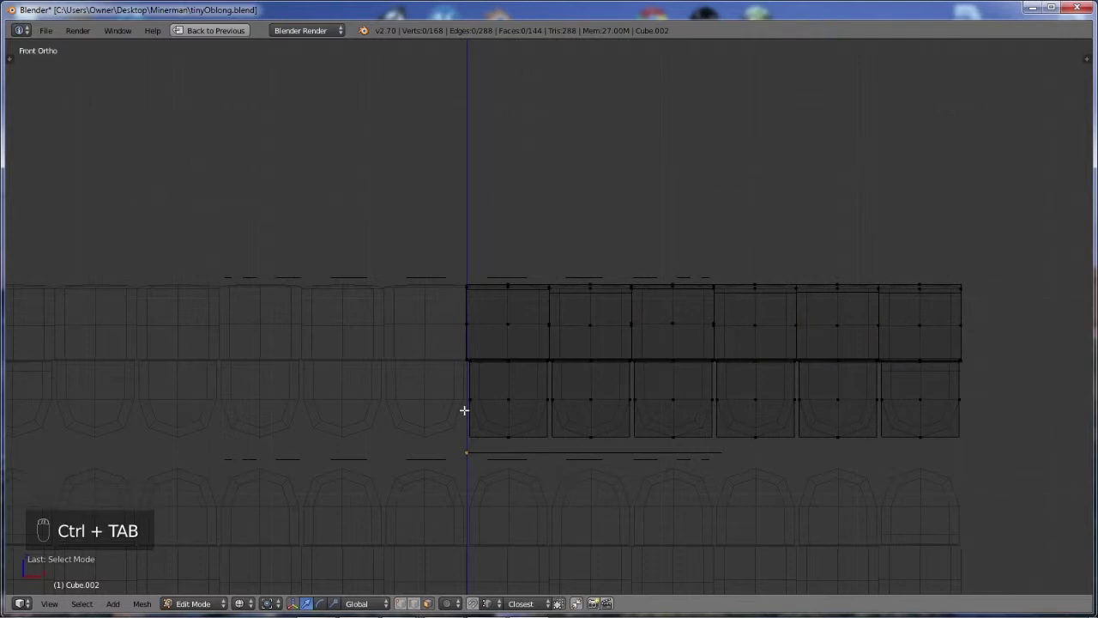
key(b)
drag(446, 385, 1024, 448)
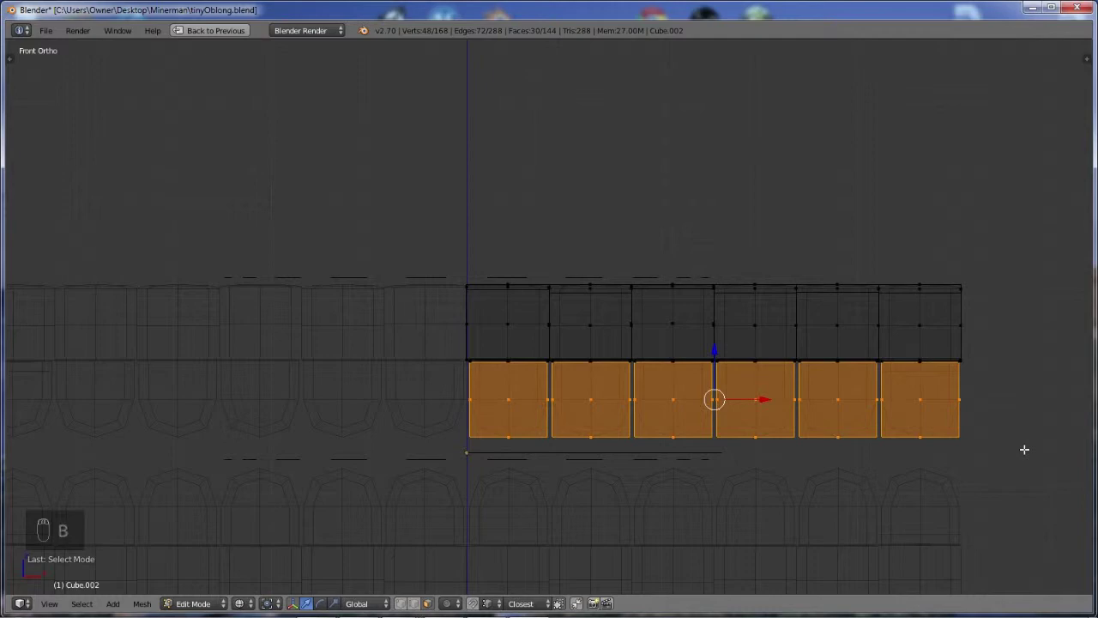
key(z)
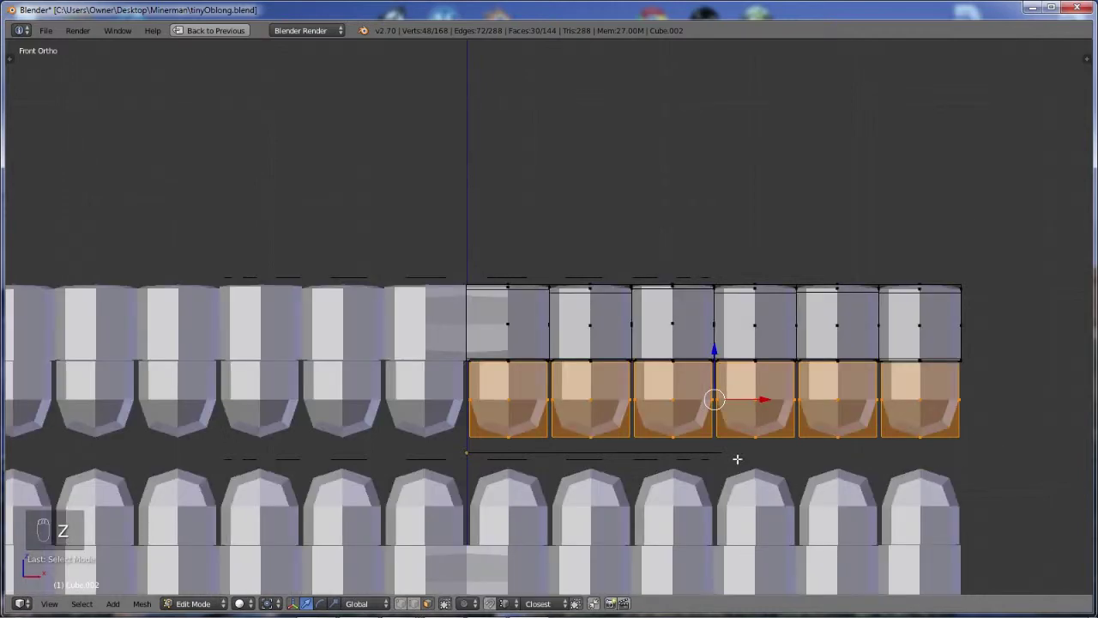
scroll(737, 459, up, 3)
shift+middle_drag(737, 459, 504, 373)
scroll(593, 335, down, 2)
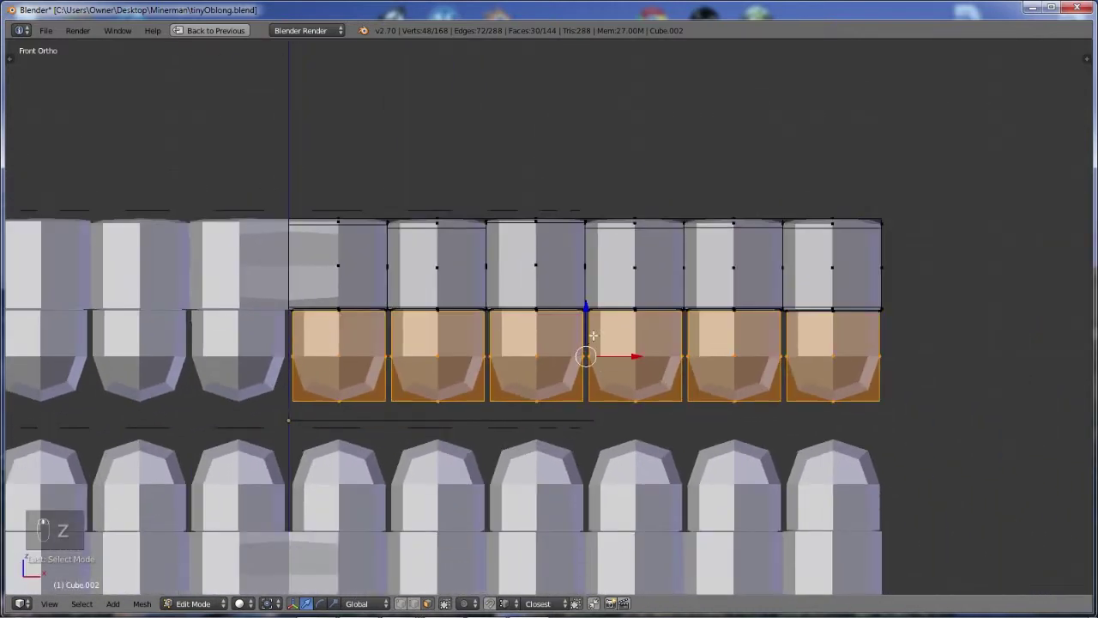
drag(586, 306, 586, 265)
click(586, 251)
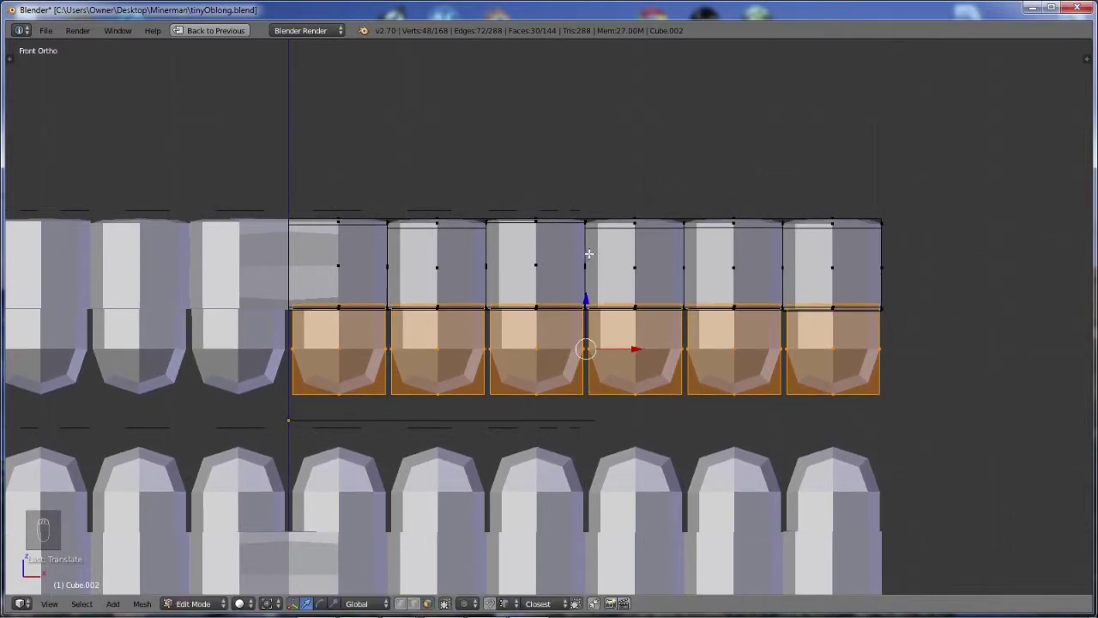
Add a loop cut near the front of the second upper block and another through the middle of the first upper block
key(a)
key(Tab)
middle_drag(591, 268, 603, 307)
middle_drag(659, 356, 470, 293)
key(Tab)
key(ctrl+r)
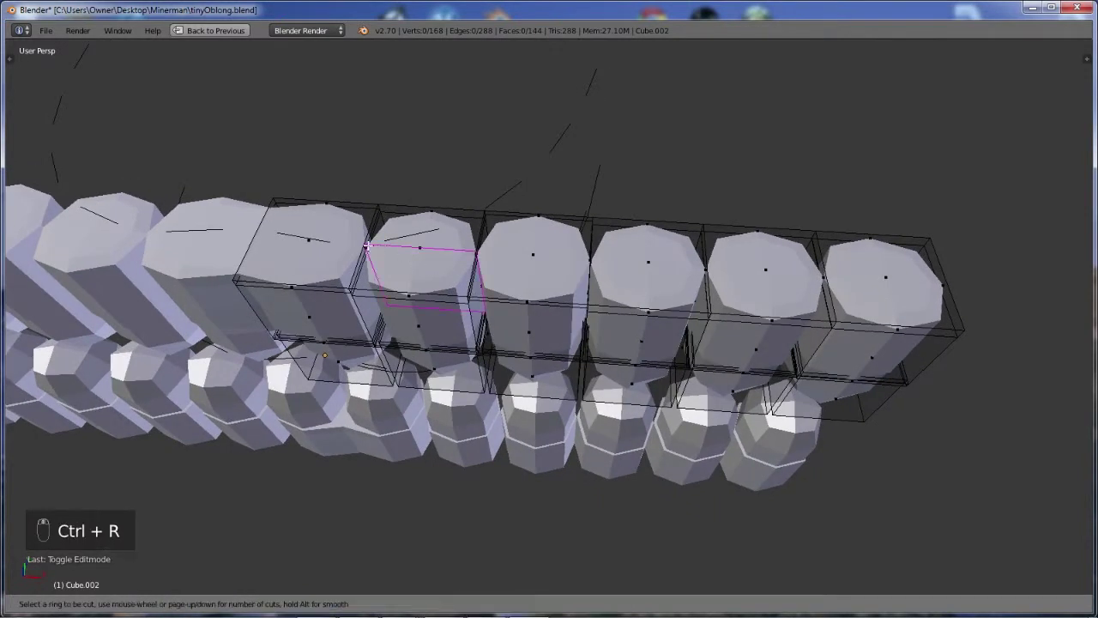
click(382, 273)
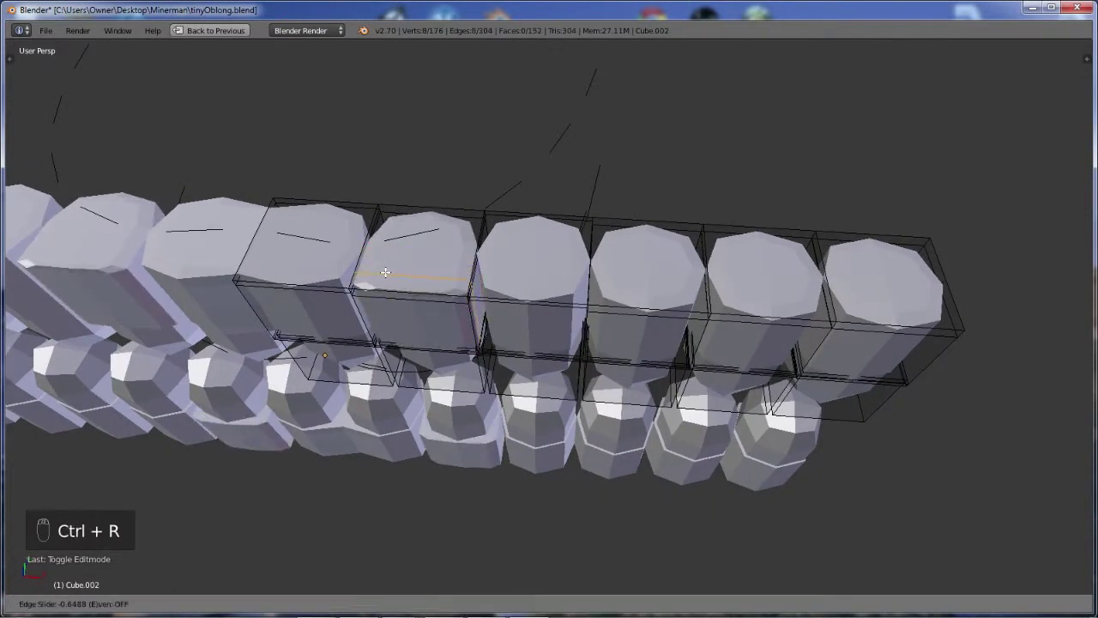
click(383, 272)
key(ctrl+r)
click(381, 249)
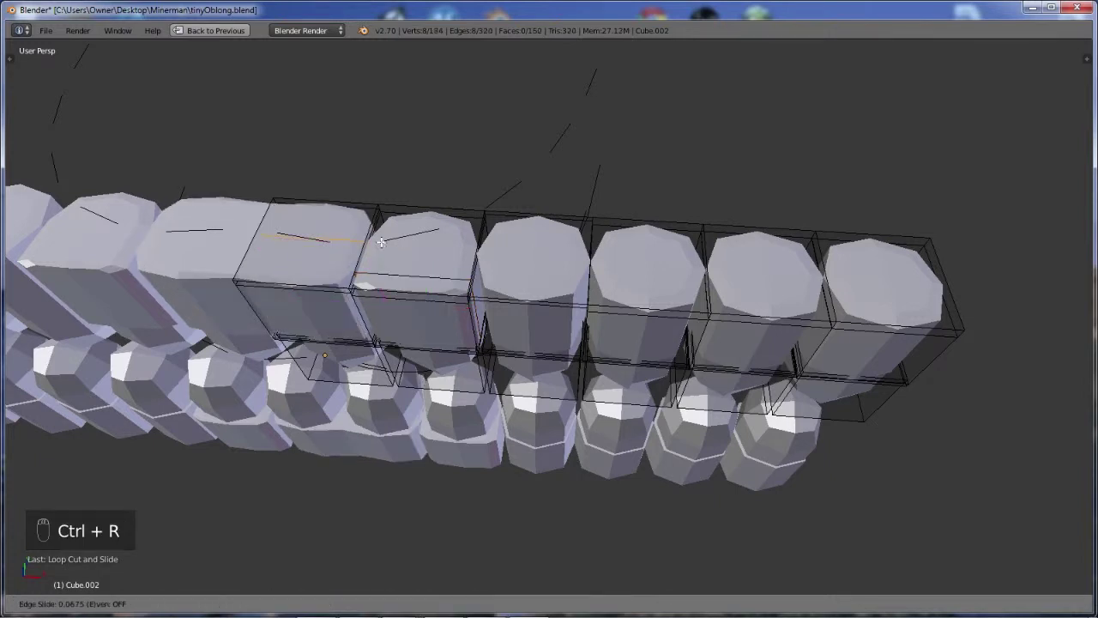
click(392, 221)
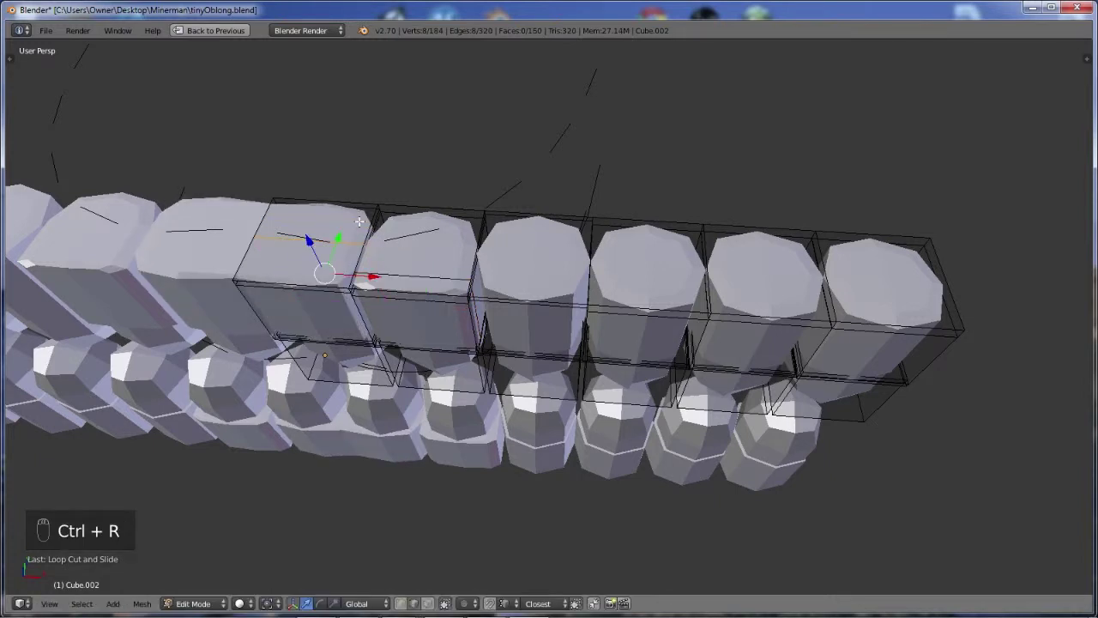
Select the new edge loop in the middle of the first upper block and slide it close to the block's front edge
key(ctrl+r)
key(ctrl+e)
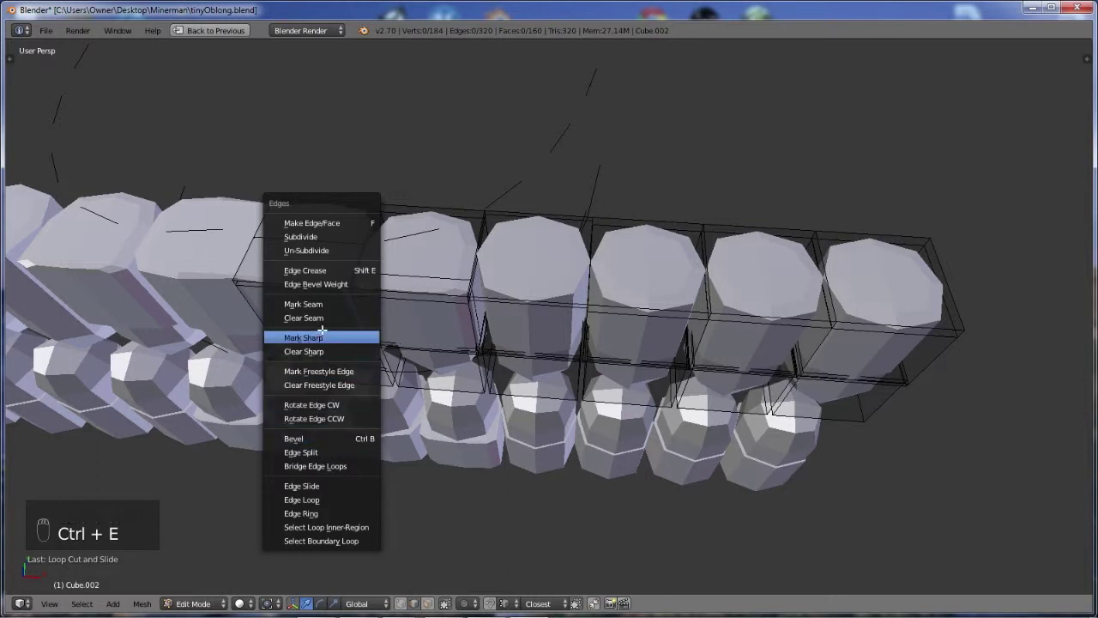
click(328, 485)
alt+right_click(325, 241)
key(ctrl+e)
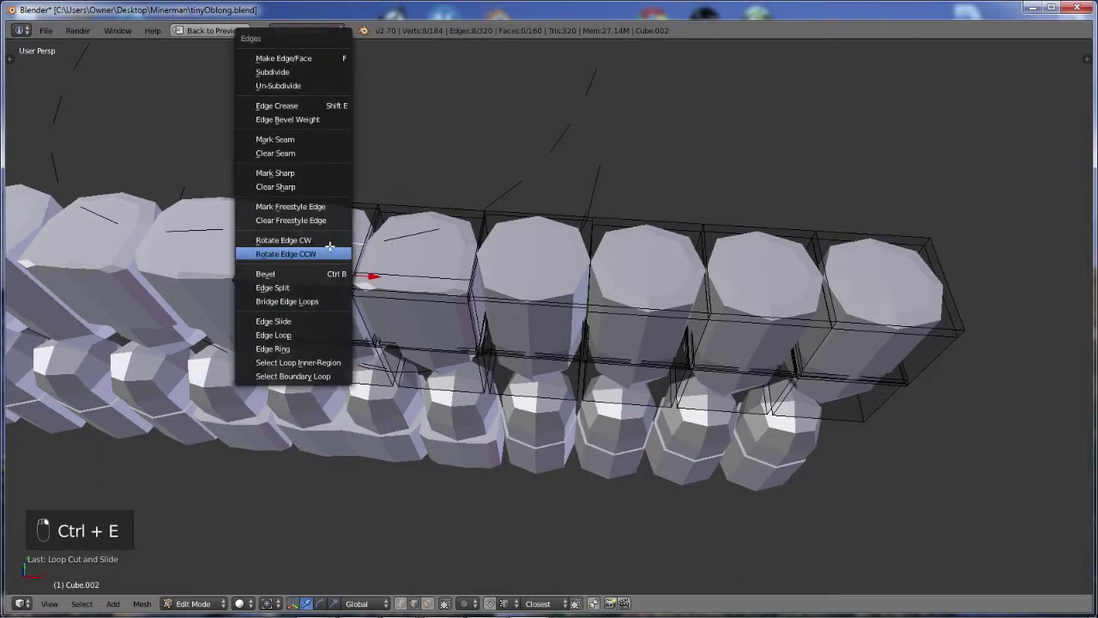
click(302, 321)
click(302, 349)
In face select mode, select the linked geometry of the second and fourth upper blocks and hide it
key(ctrl+r)
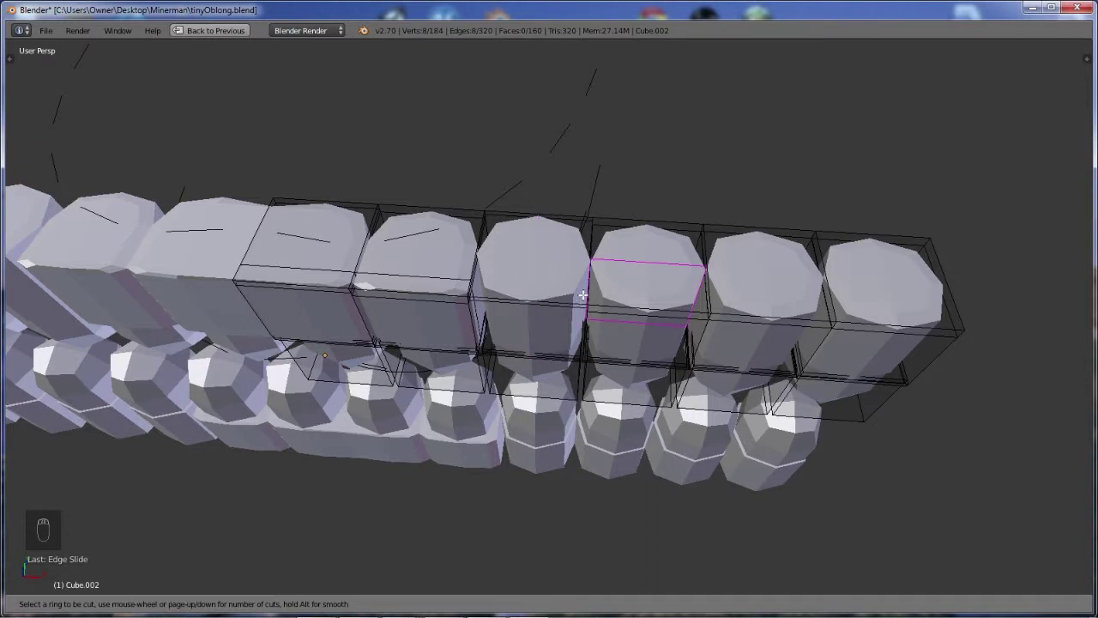
key(Escape)
key(ctrl+Tab)
click(540, 282)
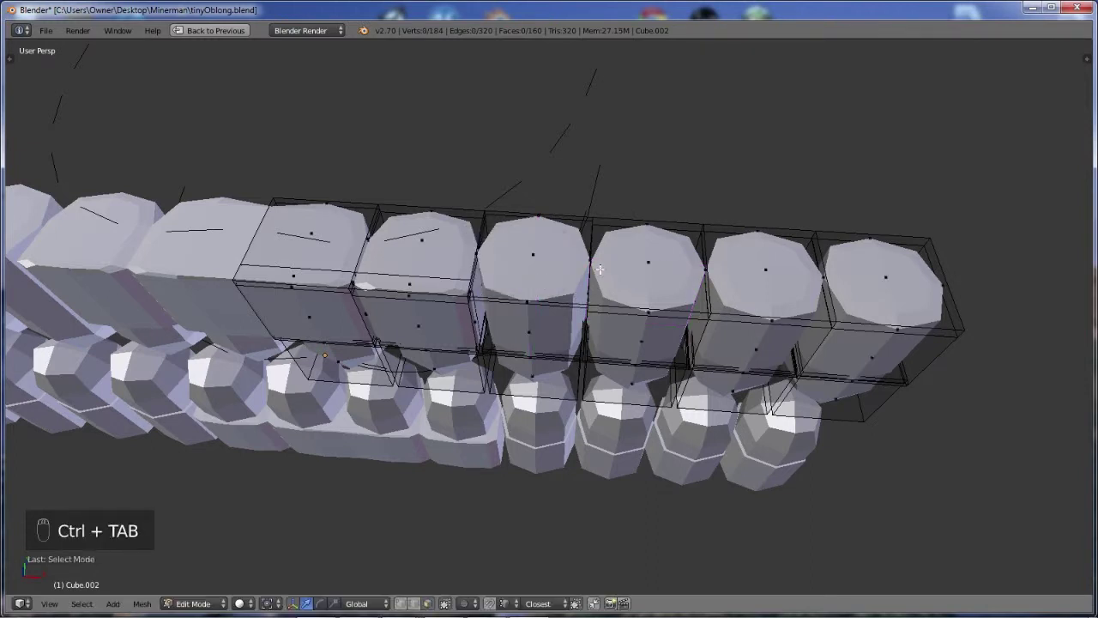
key(l)
key(l)
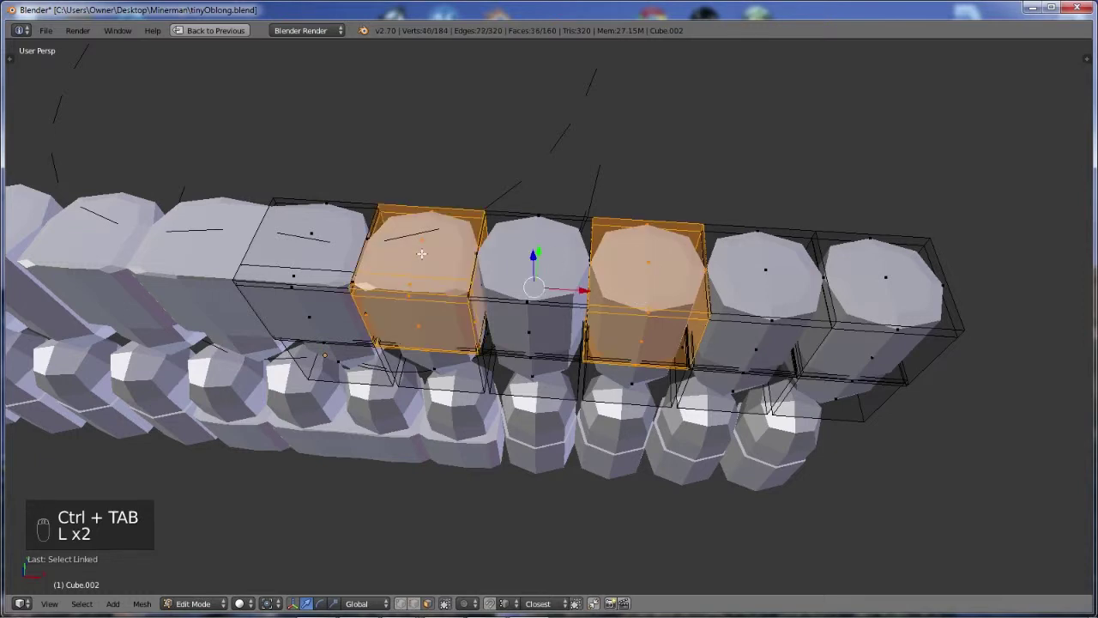
key(h)
Add a loop cut near the front of the third upper block, and reveal and deselect the hidden blocks
key(ctrl+r)
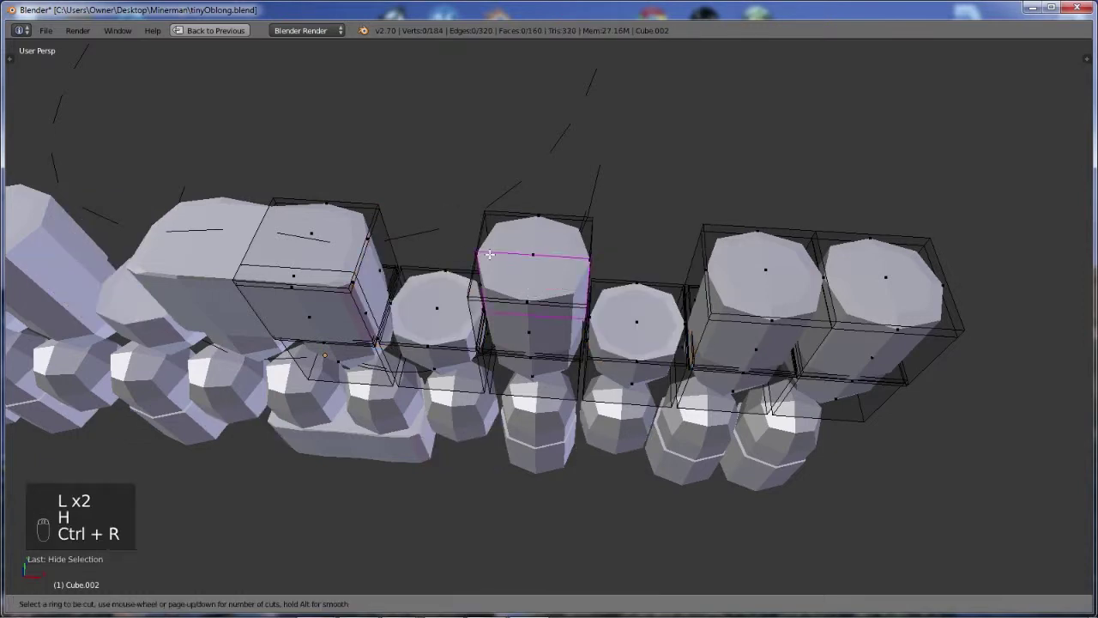
click(485, 253)
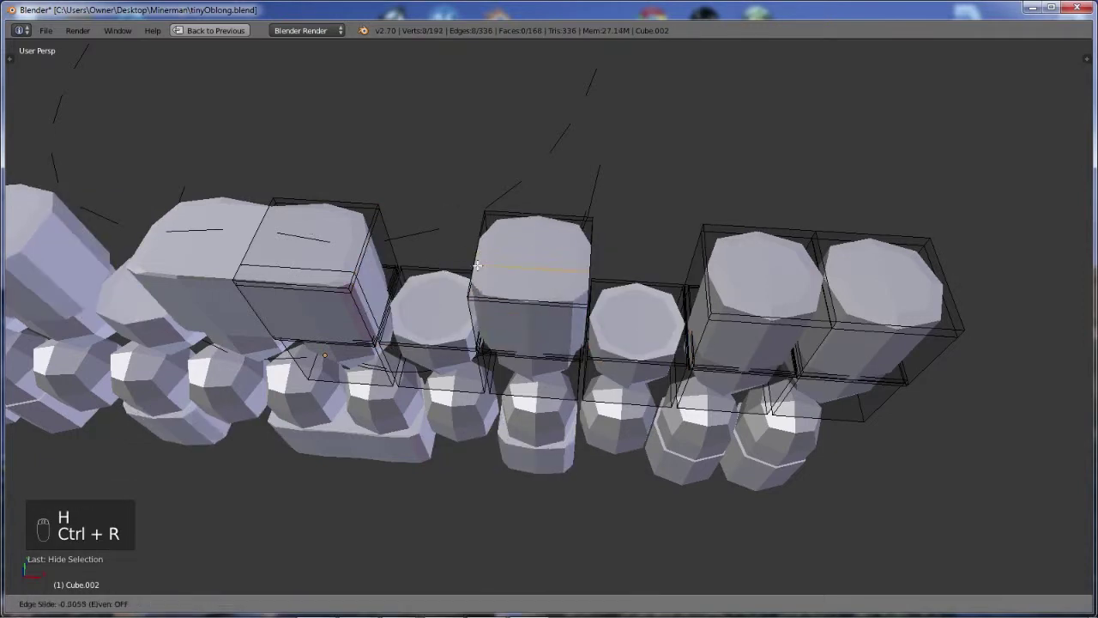
click(469, 288)
key(alt+h)
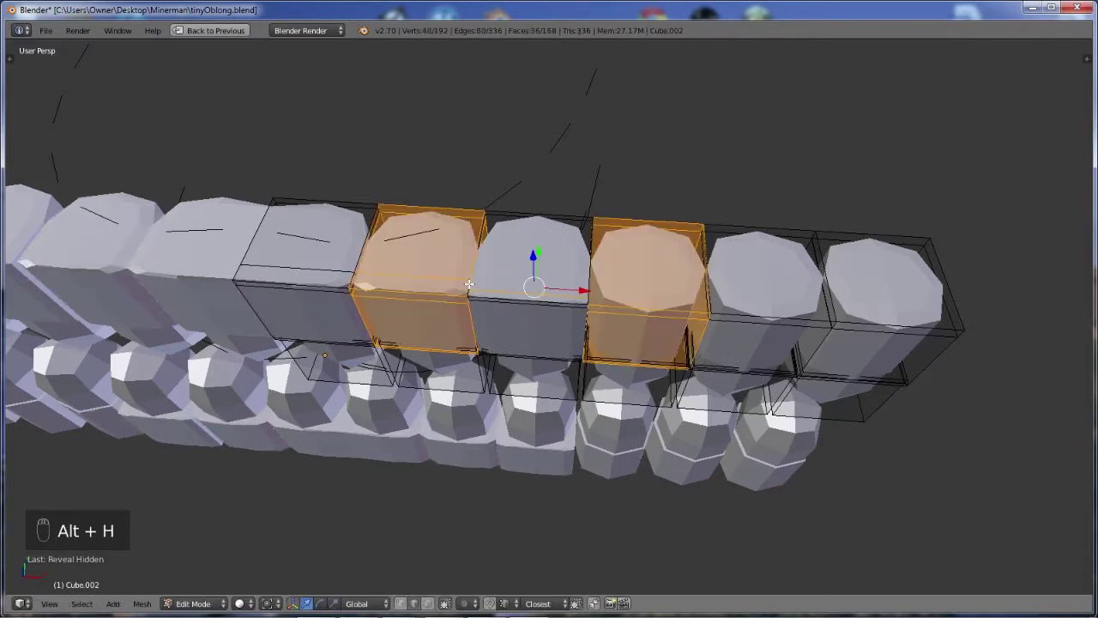
key(a)
Add a loop cut near the front edge of the fourth upper block and another near the front edge of the sixth
middle_drag(538, 287, 905, 369)
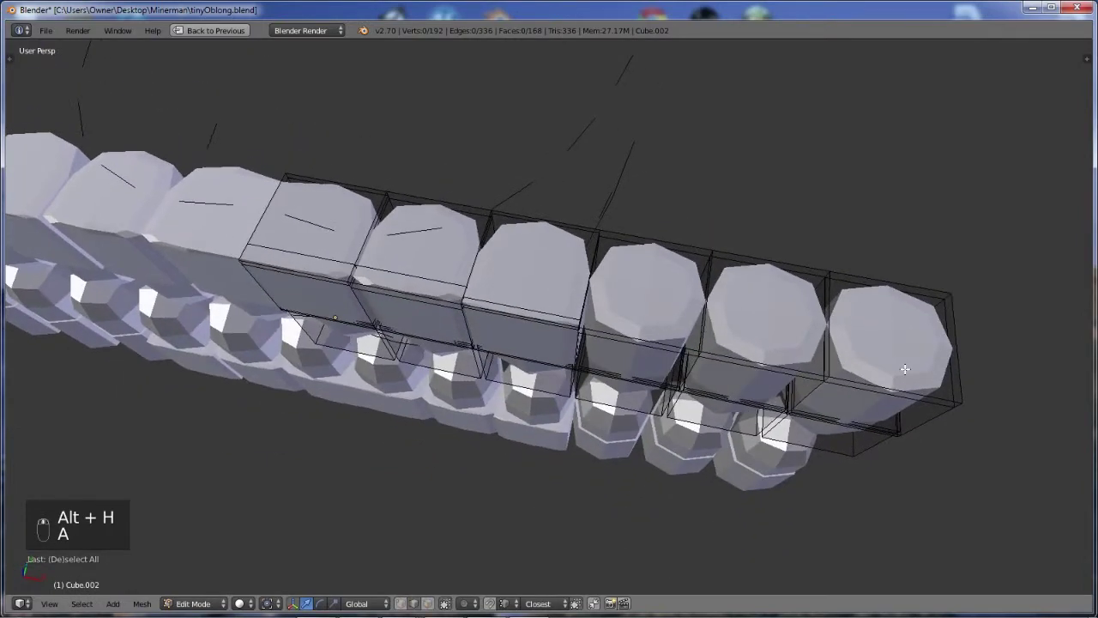
key(ctrl+r)
click(710, 315)
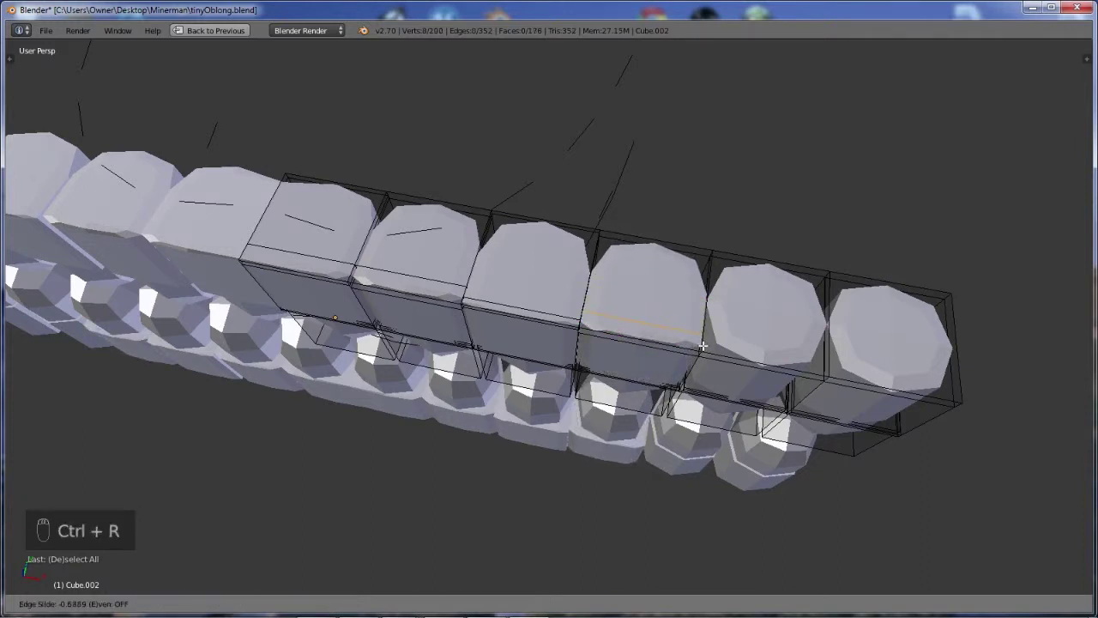
click(703, 345)
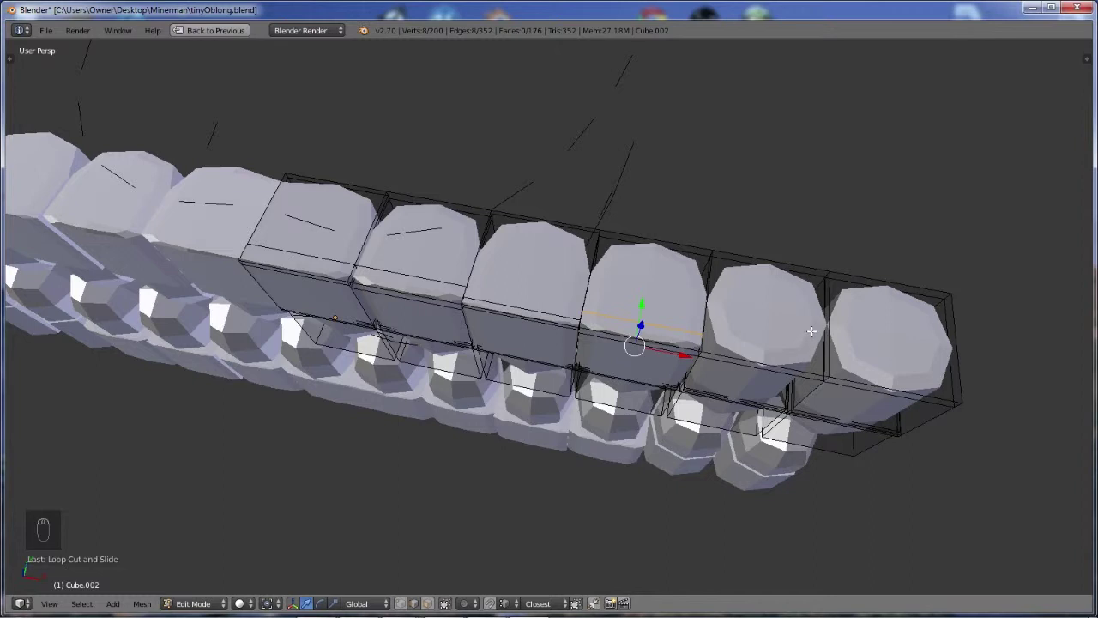
key(ctrl+r)
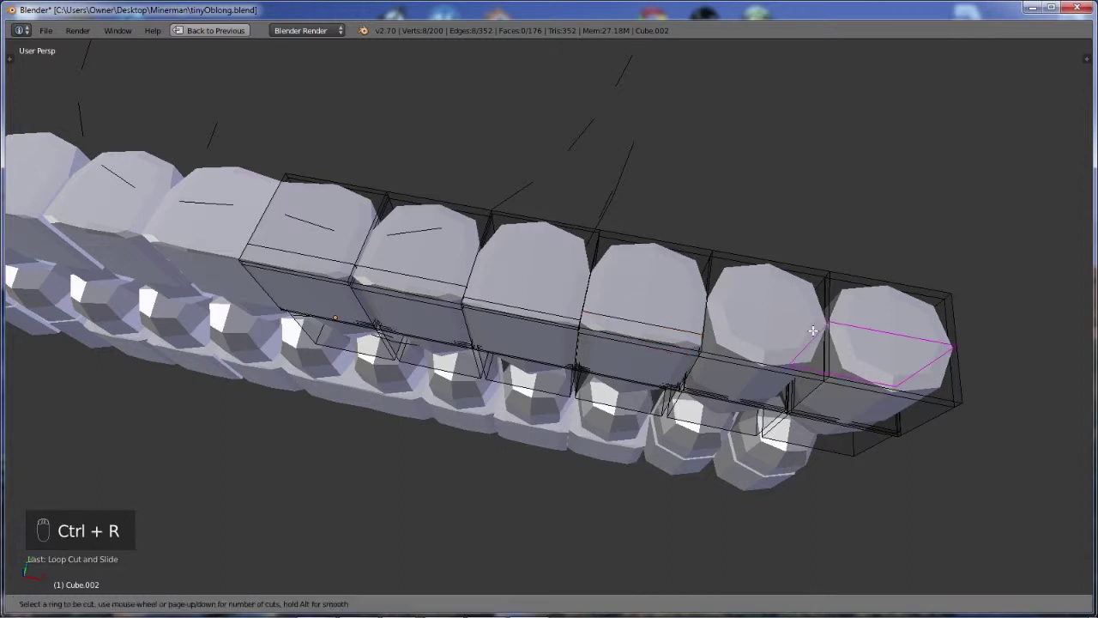
click(813, 330)
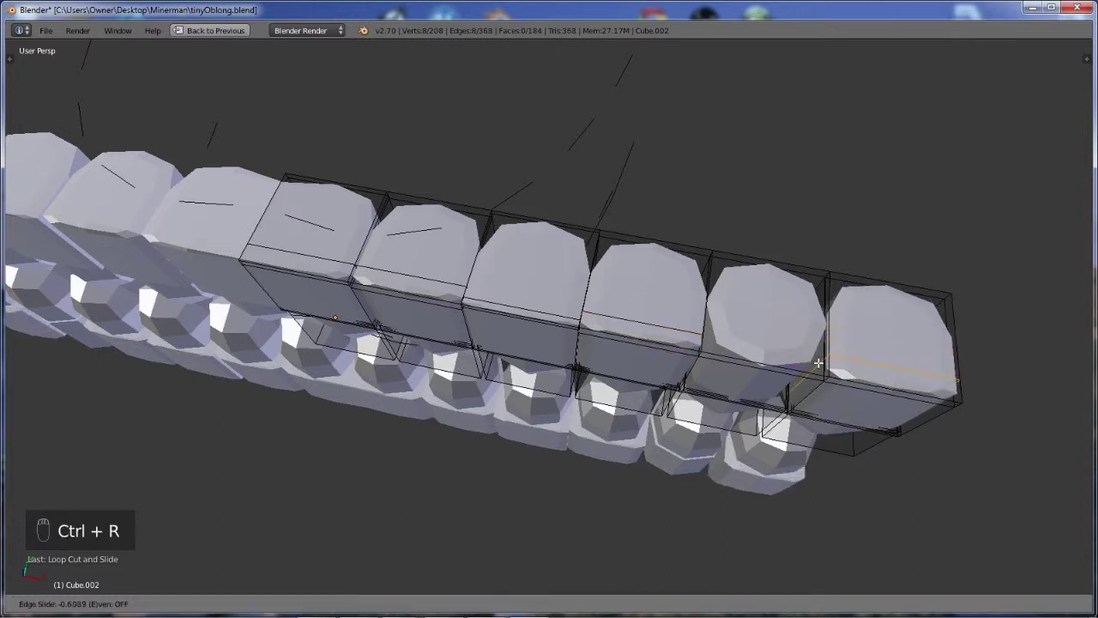
click(818, 365)
Hide the linked geometry of the sixth upper block at the end of the row
key(ctrl+r)
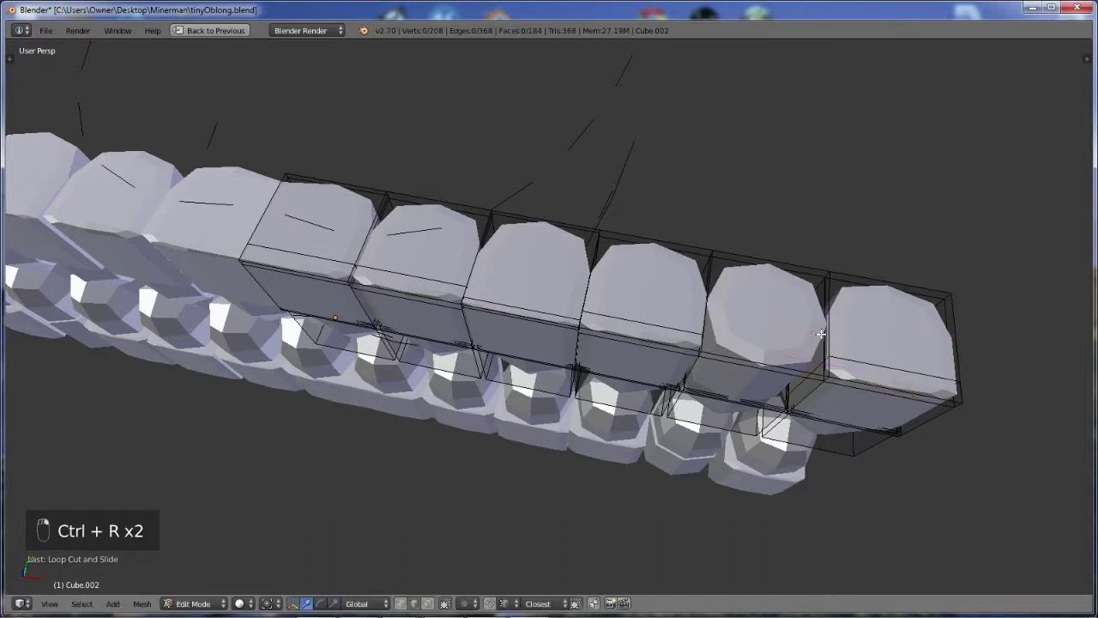
key(ctrl+Tab)
click(814, 333)
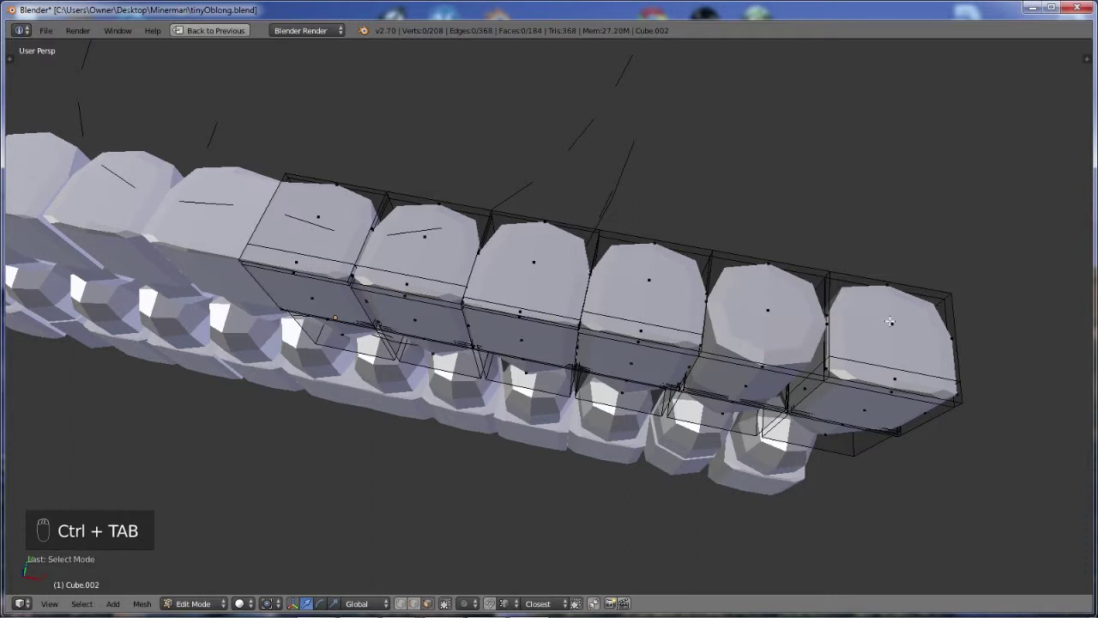
key(l)
key(h)
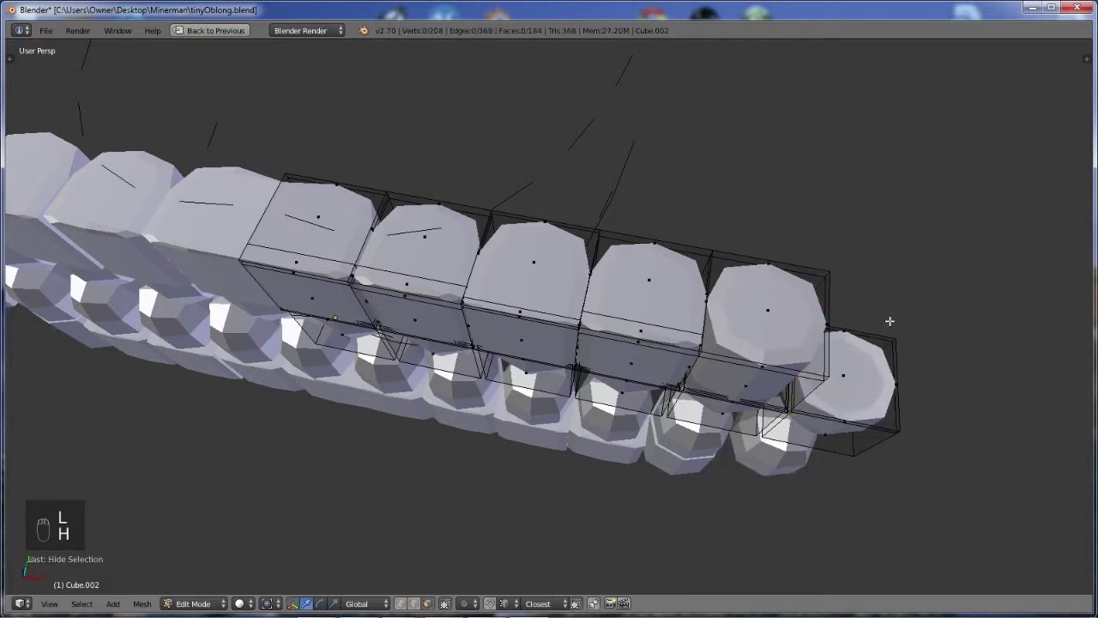
Add a loop cut near the front edge of the fifth upper block and reveal the hidden end block
key(ctrl+r)
click(823, 316)
click(829, 350)
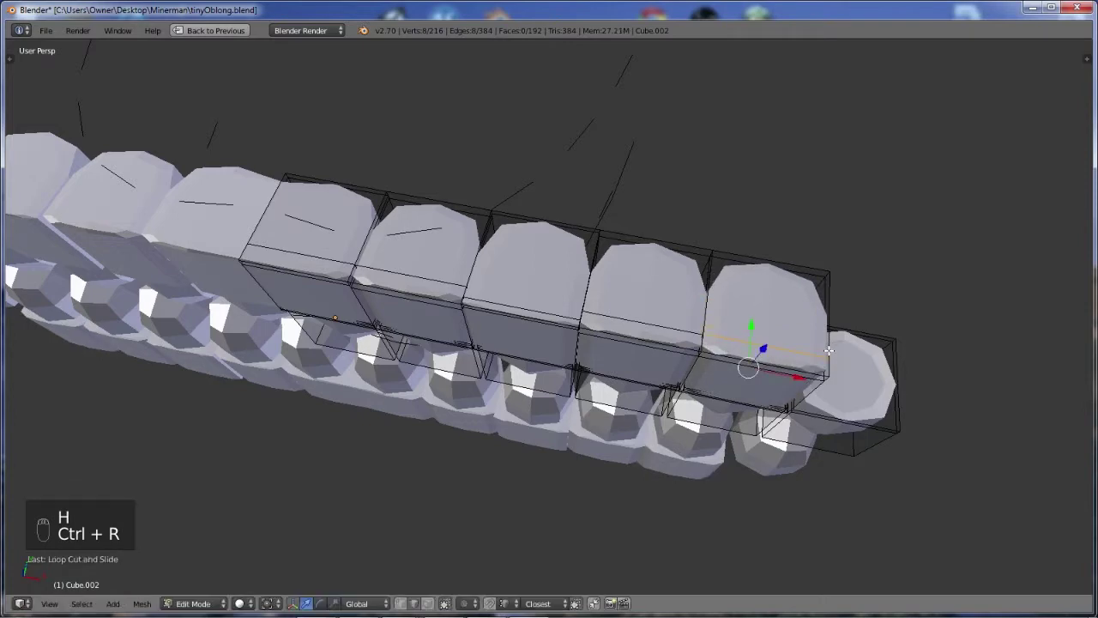
middle_drag(907, 377, 887, 362)
key(alt+h)
Examine the upper row's new loop cuts from a distance and close up, in and out of Edit Mode
scroll(875, 357, down, 4)
key(Tab)
key(a)
key(a)
middle_drag(867, 361, 712, 318)
key(Tab)
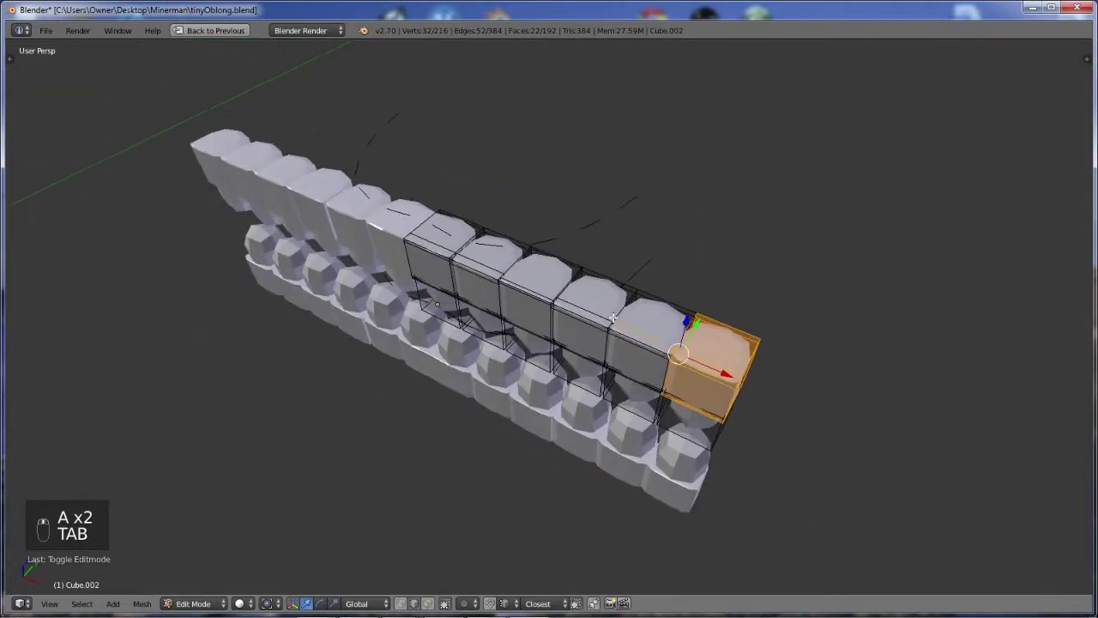
scroll(601, 321, up, 3)
middle_drag(564, 329, 503, 314)
scroll(504, 310, up, 2)
scroll(615, 334, up, 1)
shift+middle_drag(259, 238, 344, 205)
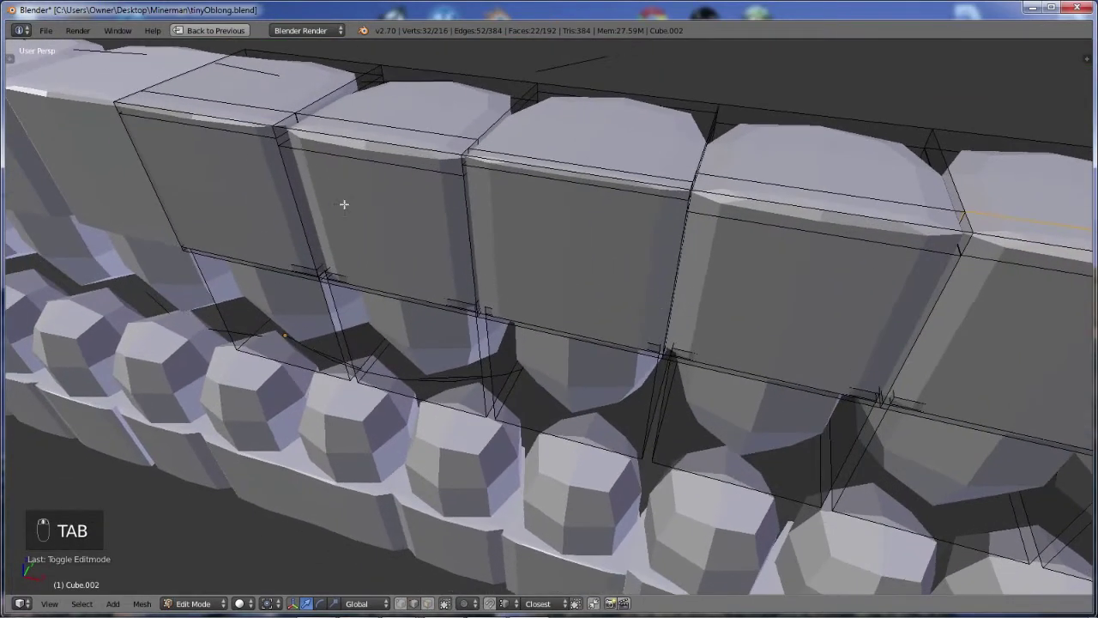
Select the edge loop at the top of the second upper block and move it up along Z
right_click(397, 177)
scroll(429, 180, down, 3)
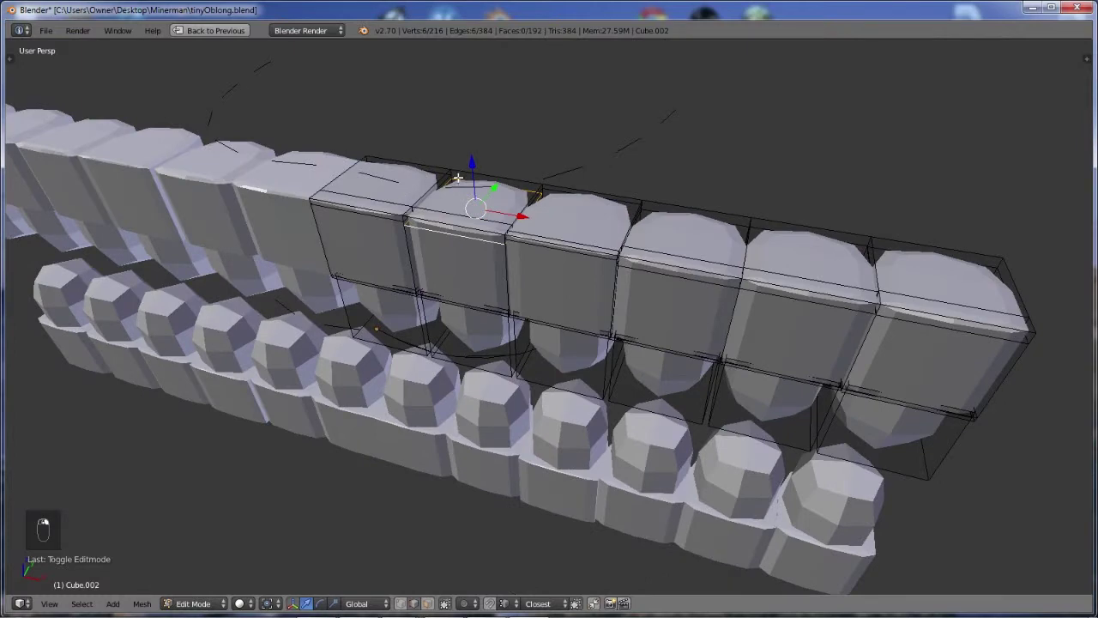
key(g)
key(z)
click(471, 147)
Leave Edit Mode and set the teeth's Subdivision Surface modifier to 2 view subdivisions
scroll(474, 147, down, 4)
key(a)
key(Tab)
middle_drag(473, 147, 642, 230)
scroll(660, 249, down, 5)
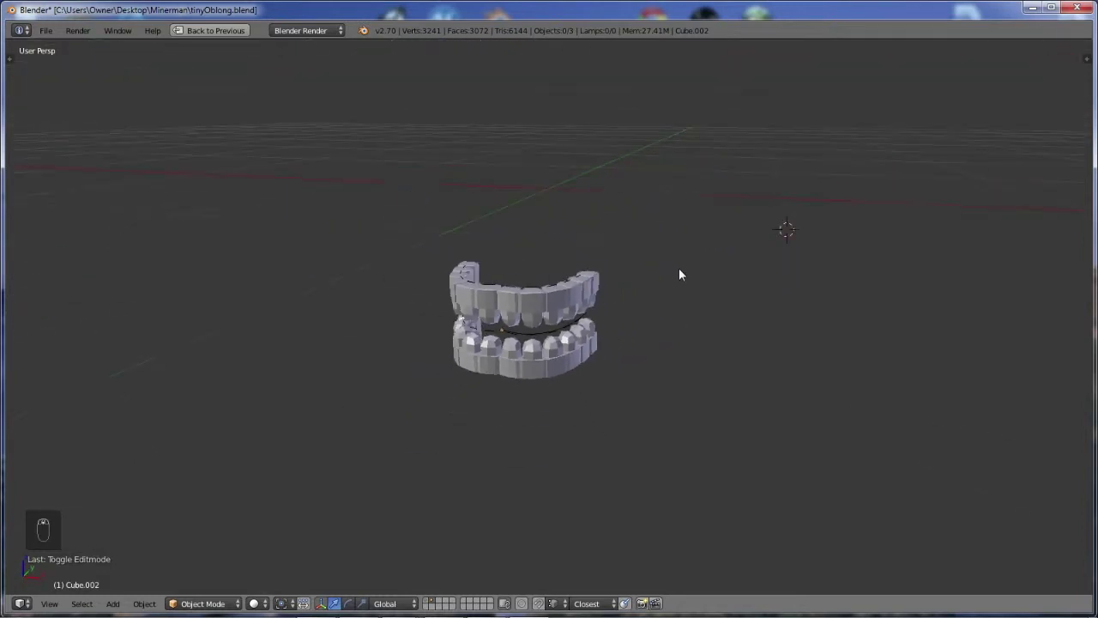
key(shift+space)
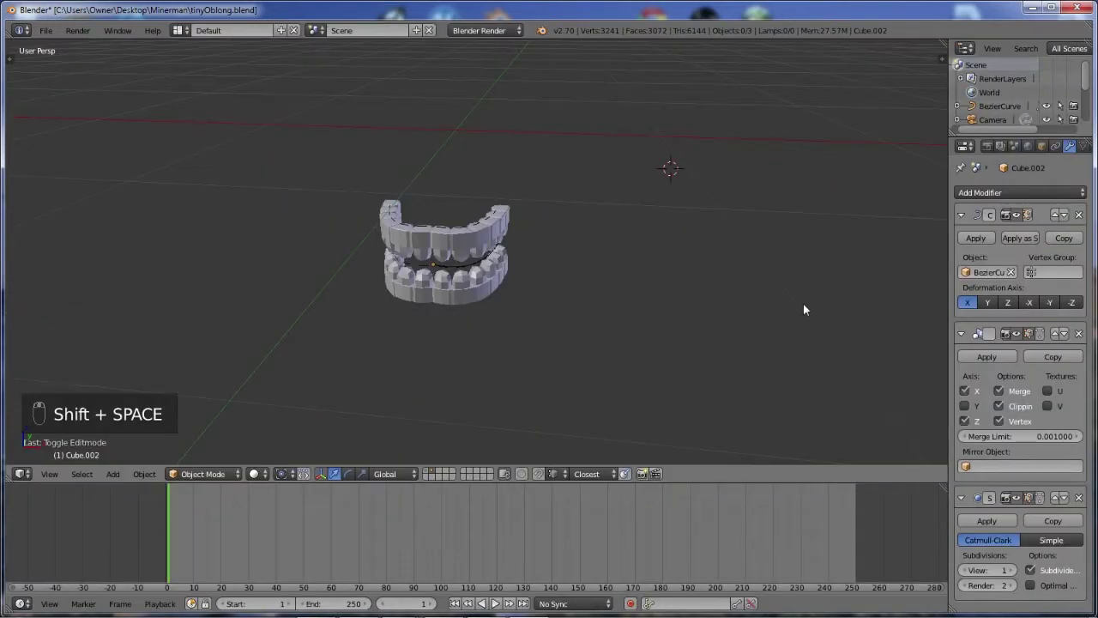
middle_drag(857, 262, 772, 283)
click(1012, 570)
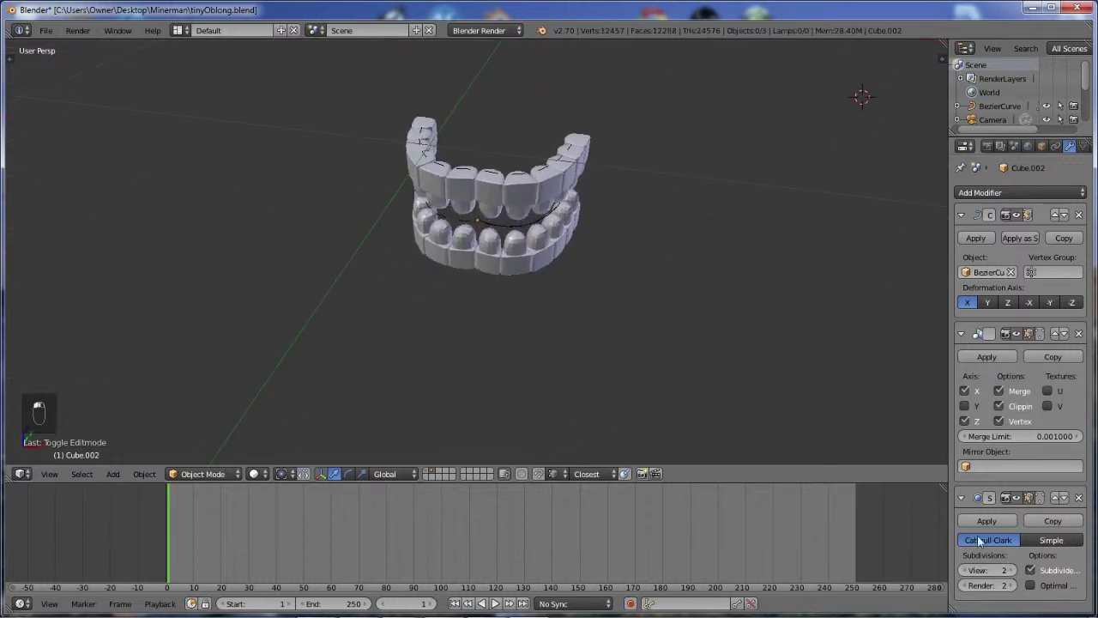
middle_drag(699, 323, 734, 254)
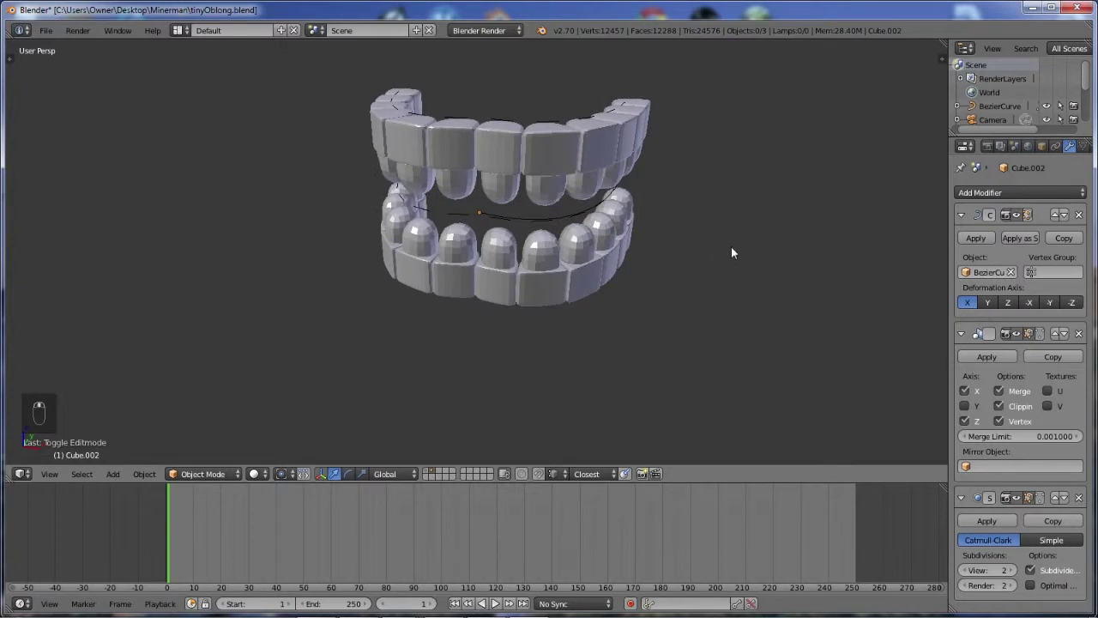
Preview the teeth in rendered viewport shading, in both the maximized and the regular layout
key(shift+z)
key(shift+space)
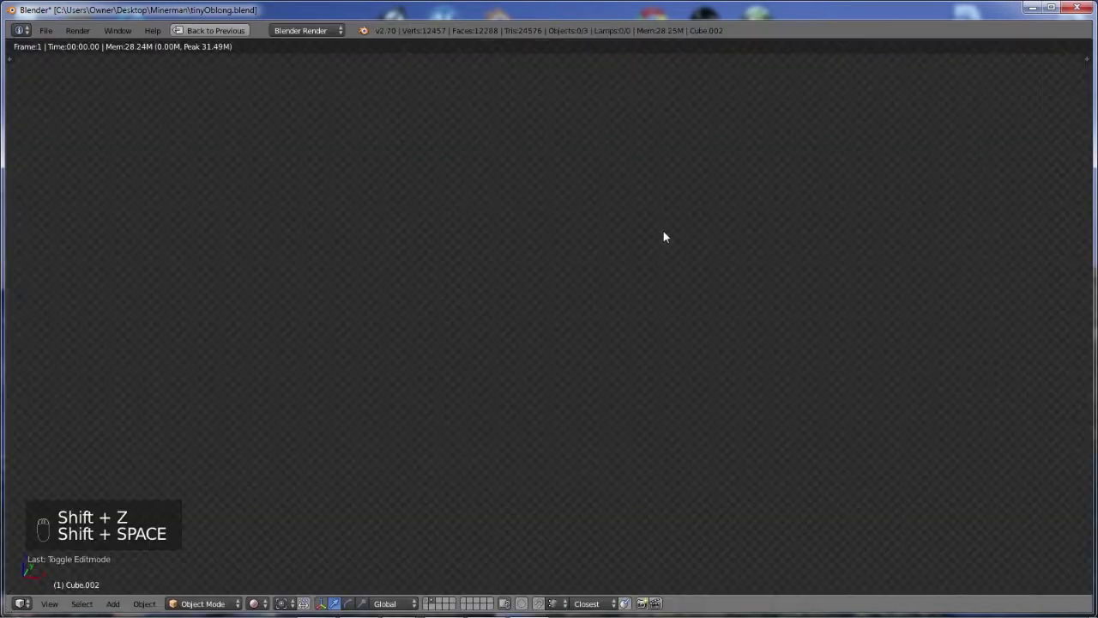
key(shift+space)
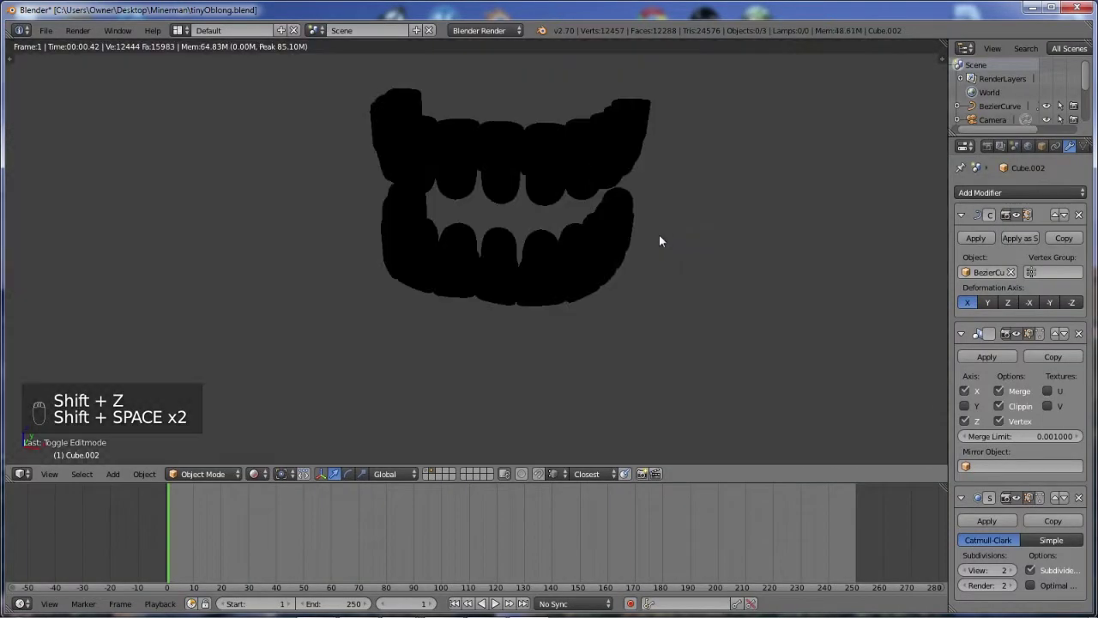
key(Escape)
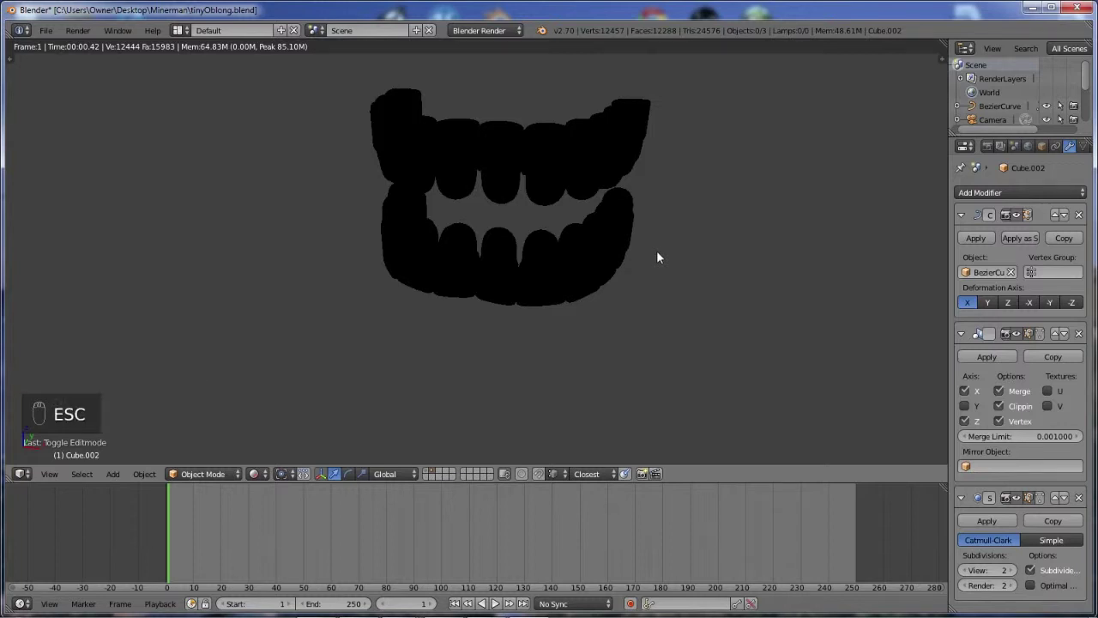
key(shift+space)
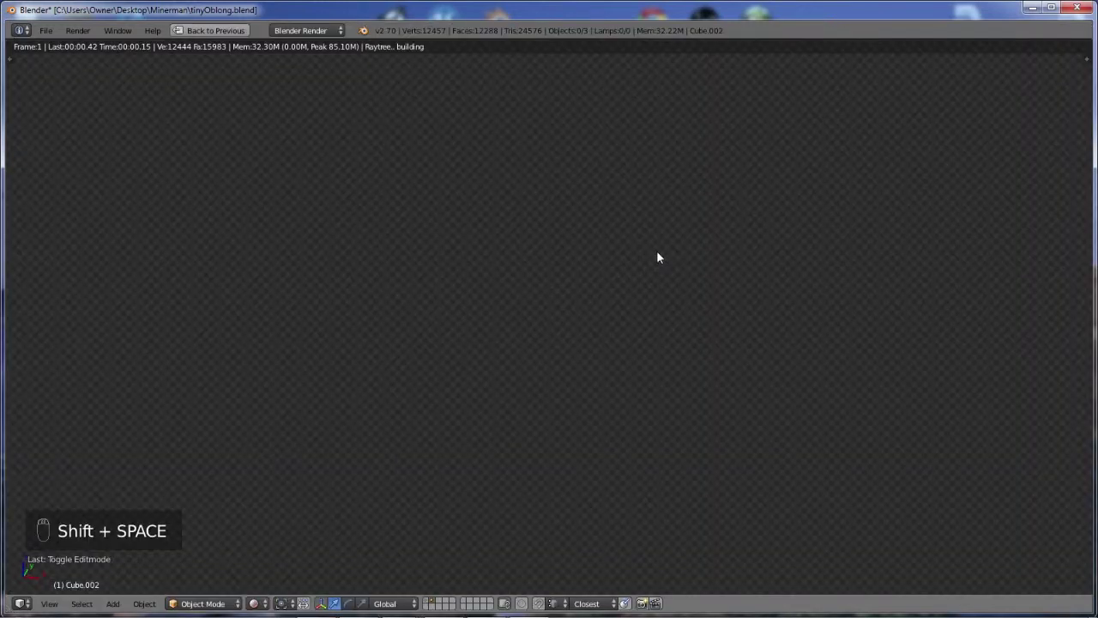
click(21, 604)
click(35, 590)
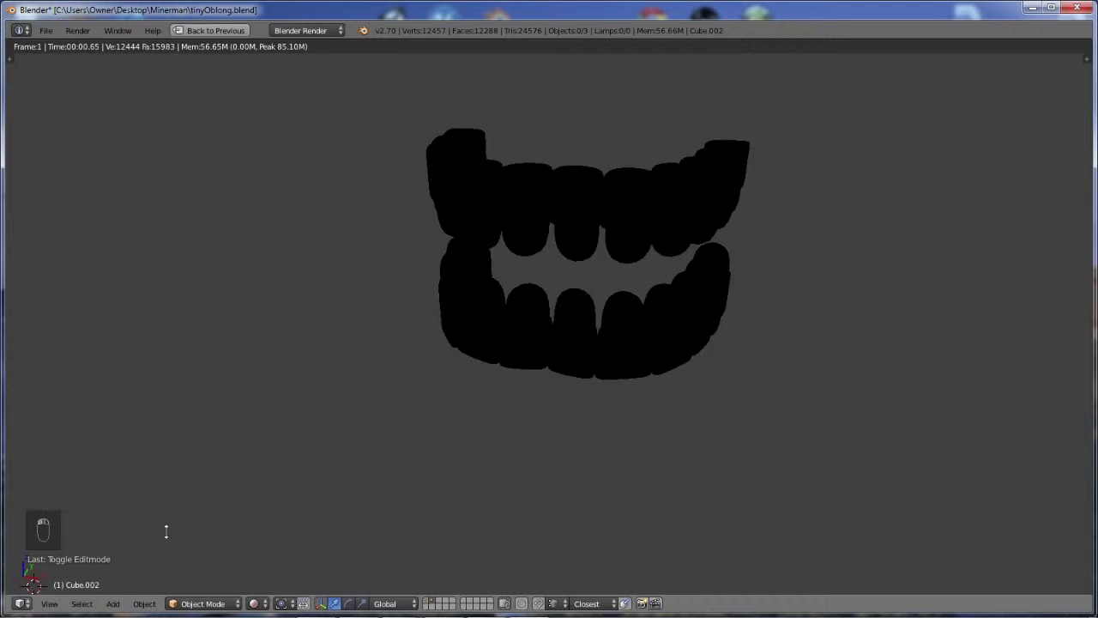
key(super)
key(super)
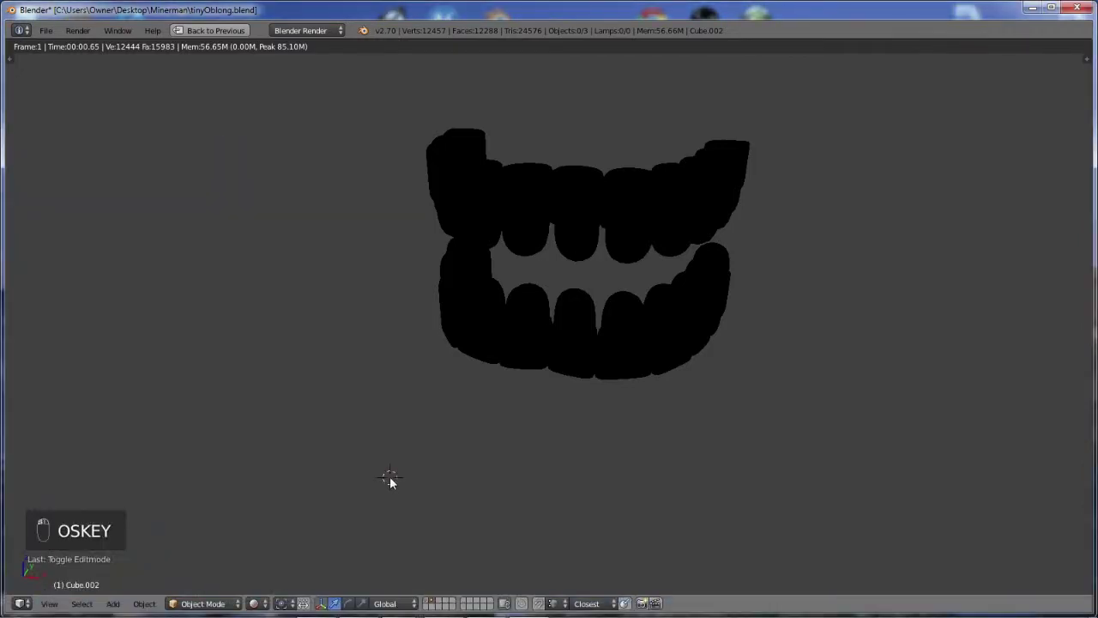
key(shift+space)
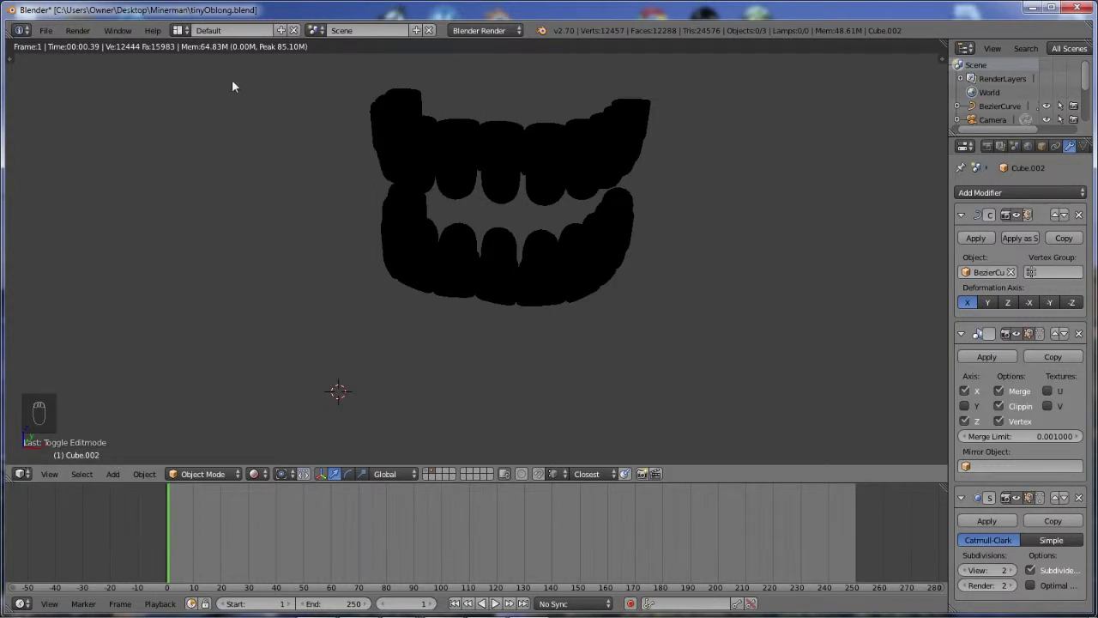
click(177, 30)
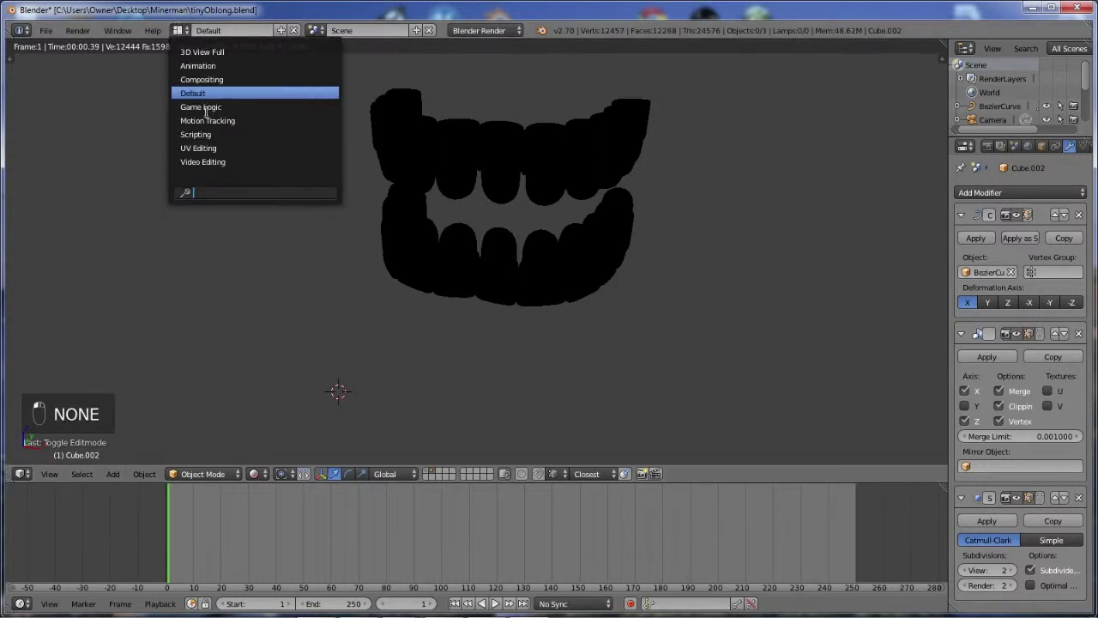
click(201, 146)
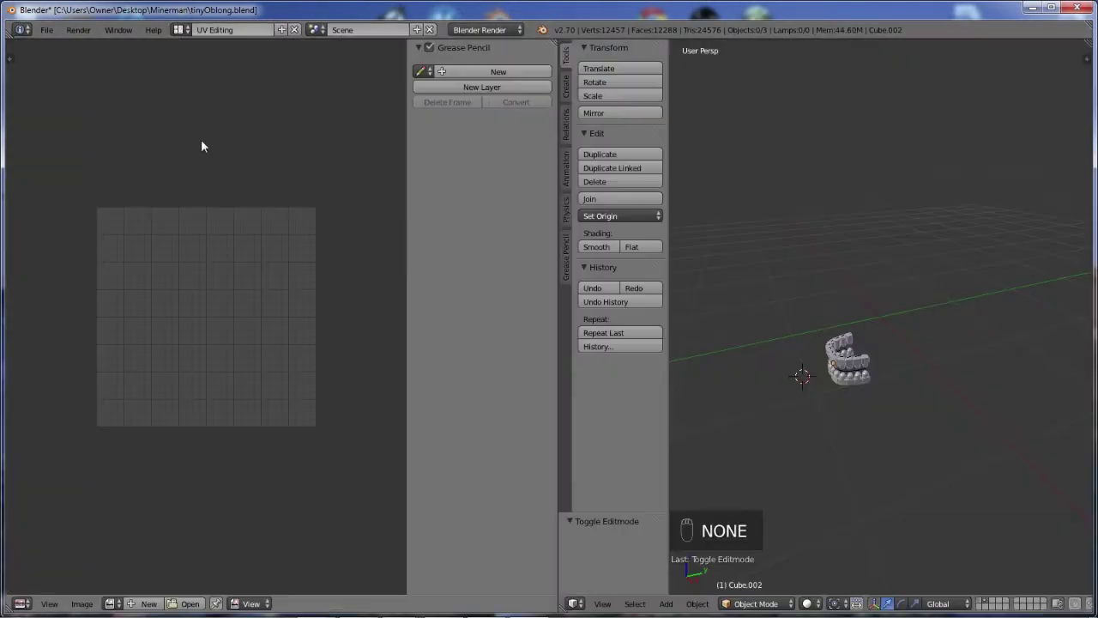
click(177, 30)
click(212, 92)
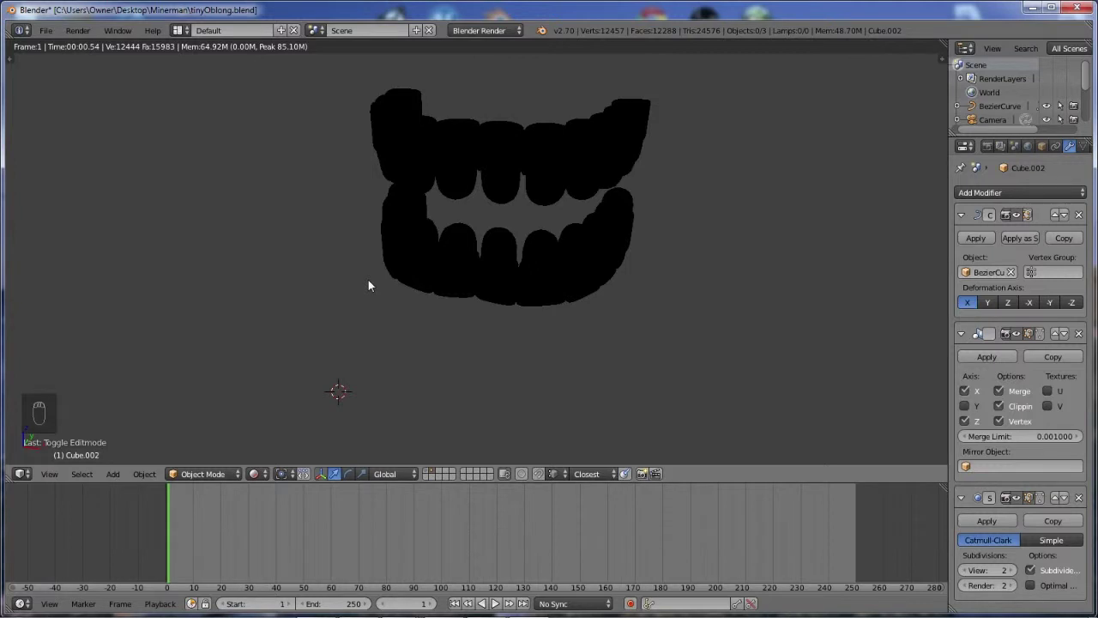
Turn on snapping in the 3D view
key(shift+Tab)
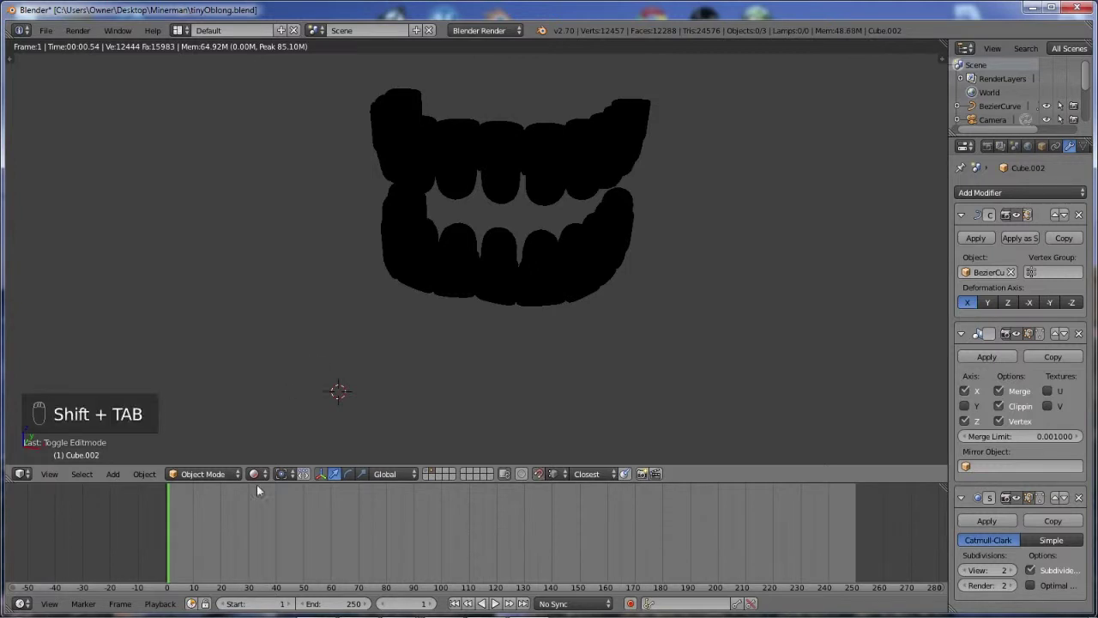
Enter Edit Mode on the teeth mesh and return the viewport to solid shading
click(220, 473)
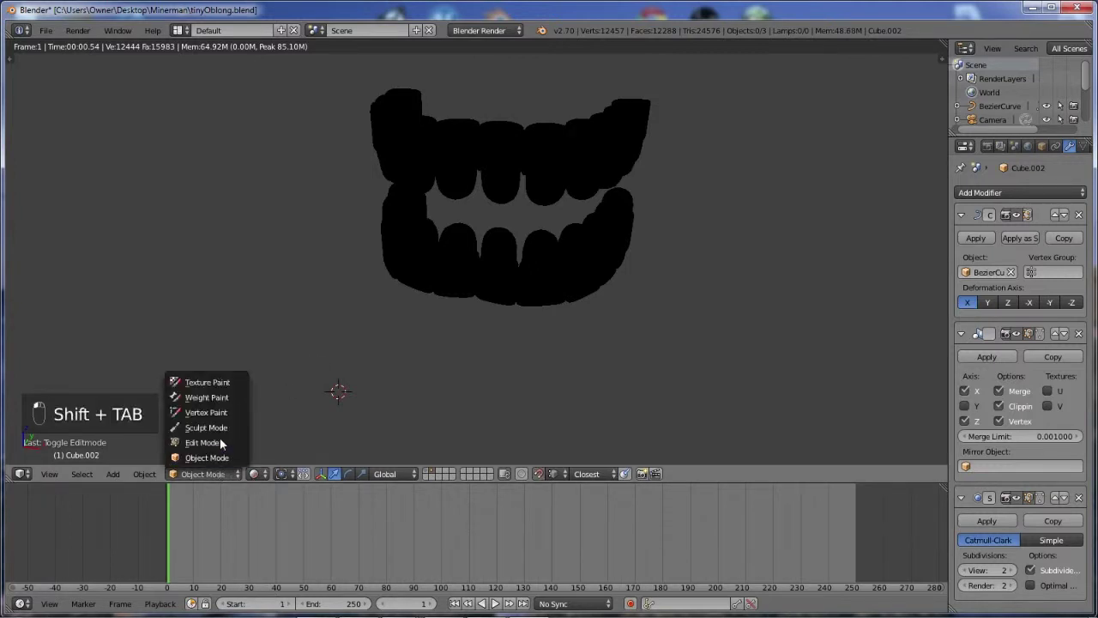
click(220, 442)
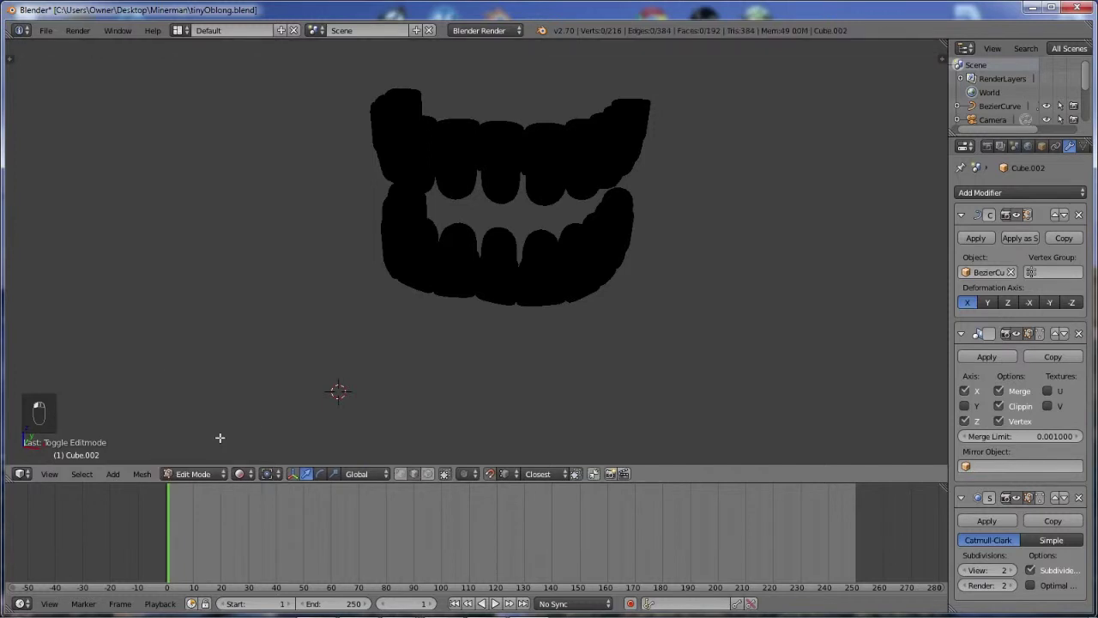
click(267, 474)
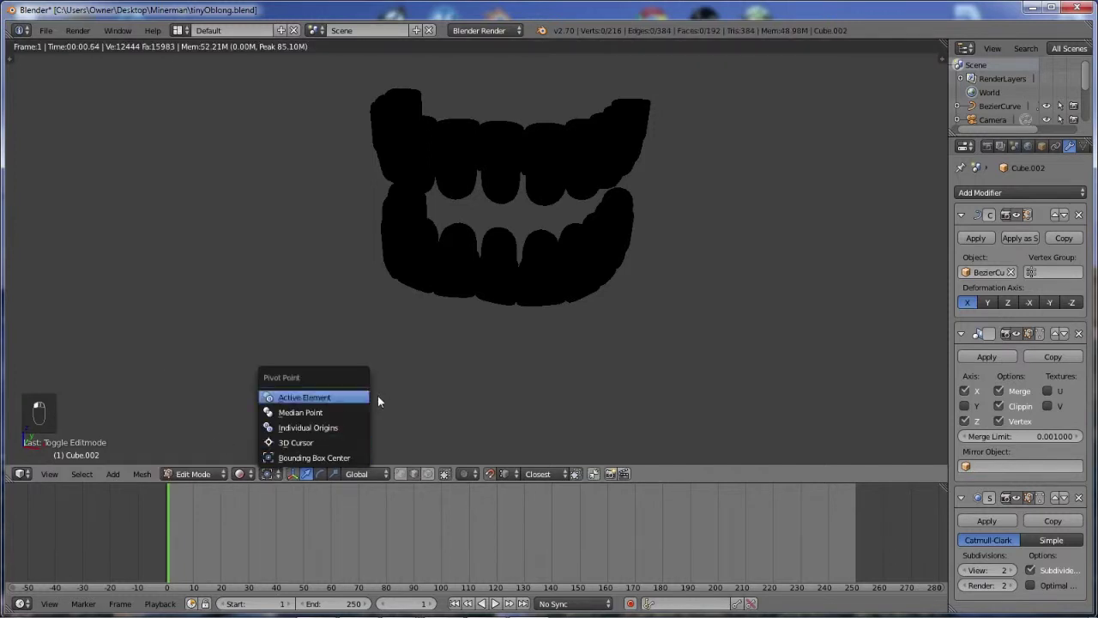
click(239, 474)
click(270, 425)
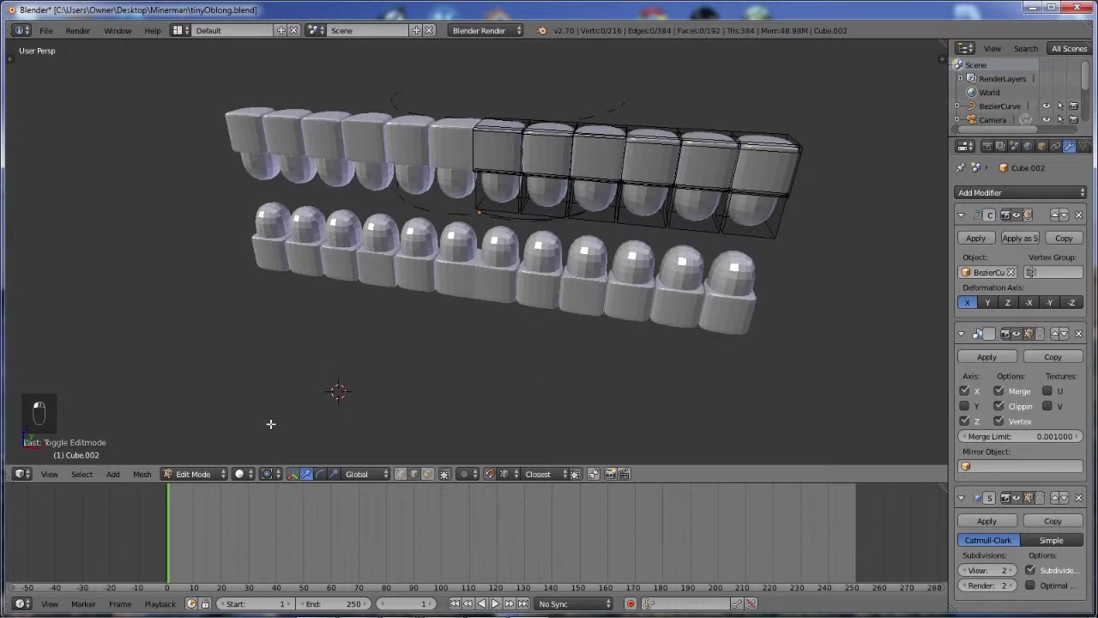
Set the teeth mesh's selection mode to Vertex and return to Object Mode
middle_drag(394, 279, 608, 282)
key(Tab)
key(Tab)
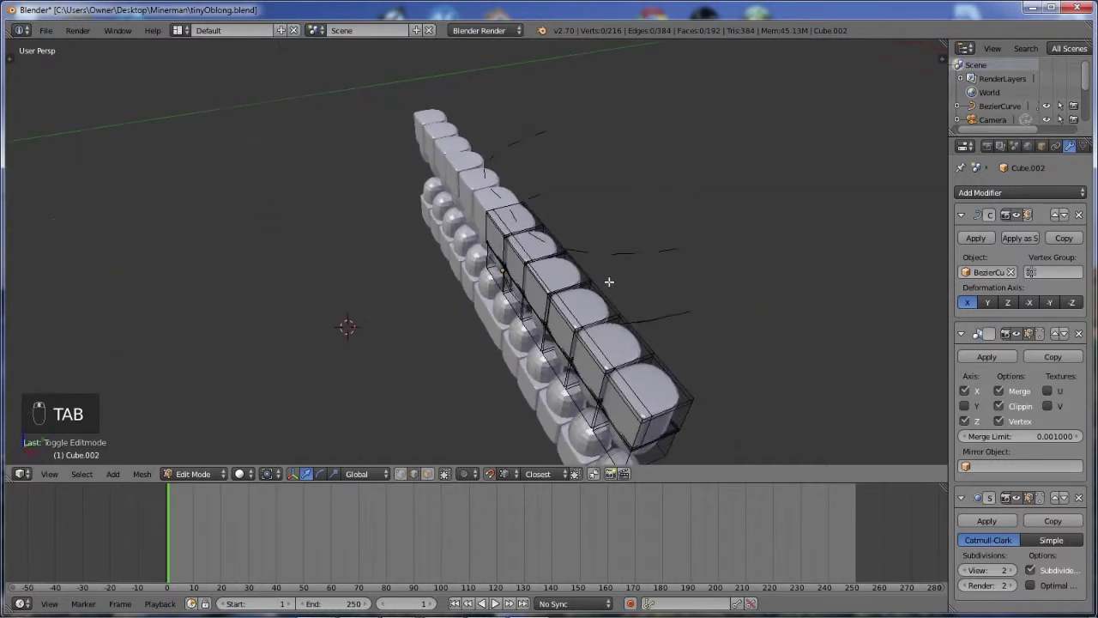
key(ctrl+Tab)
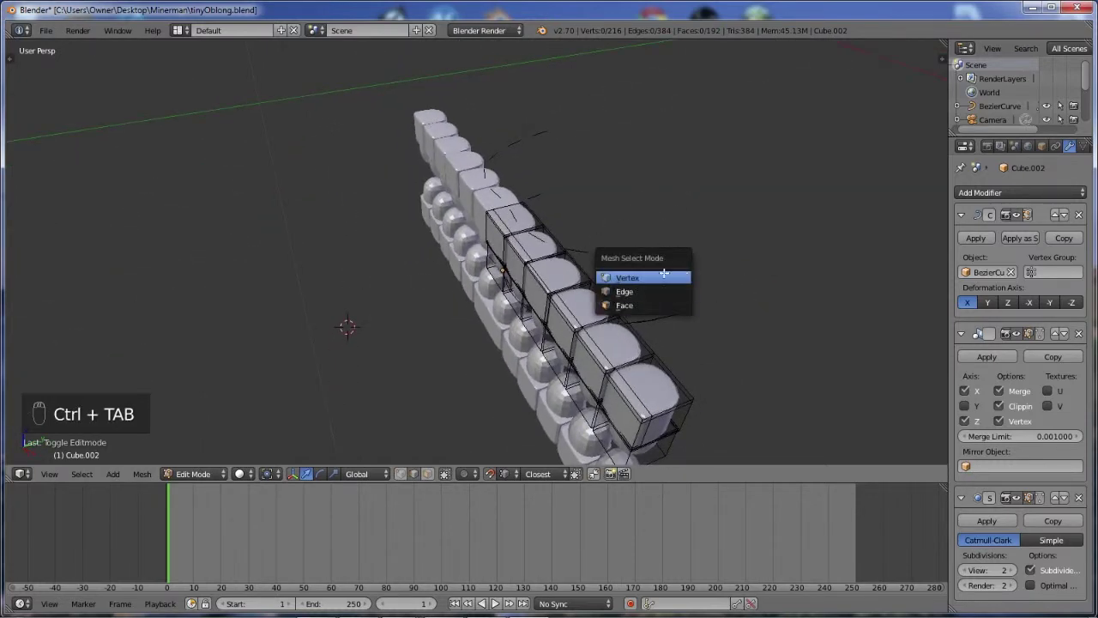
click(665, 275)
middle_drag(674, 314, 670, 318)
key(Tab)
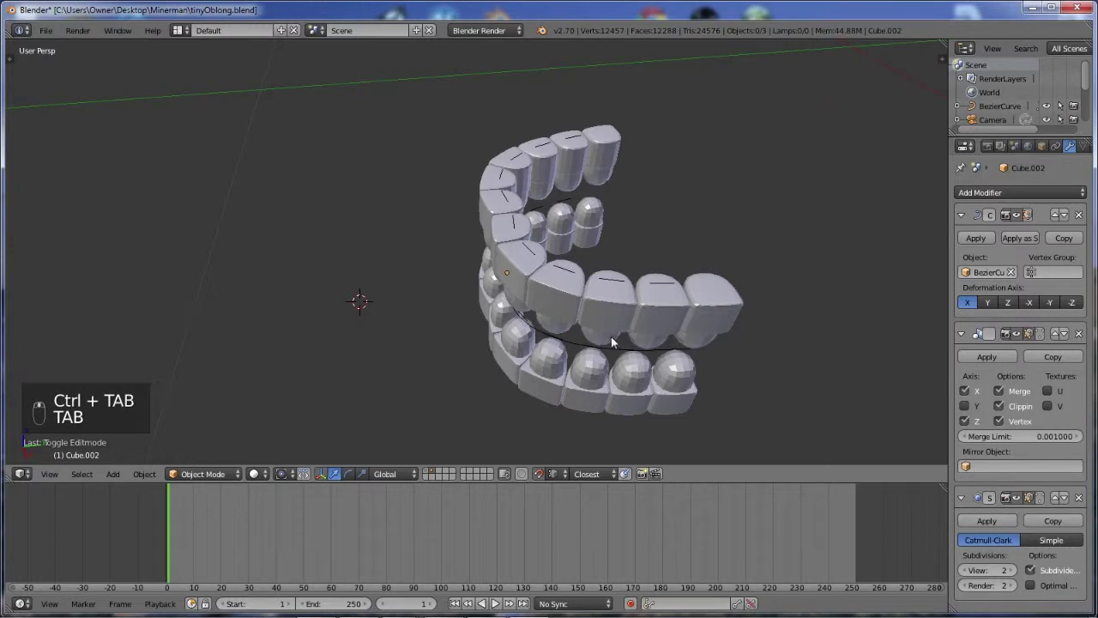
Open the Bezier curve that bends the teeth for editing and try to move its front point along Y
right_click(577, 350)
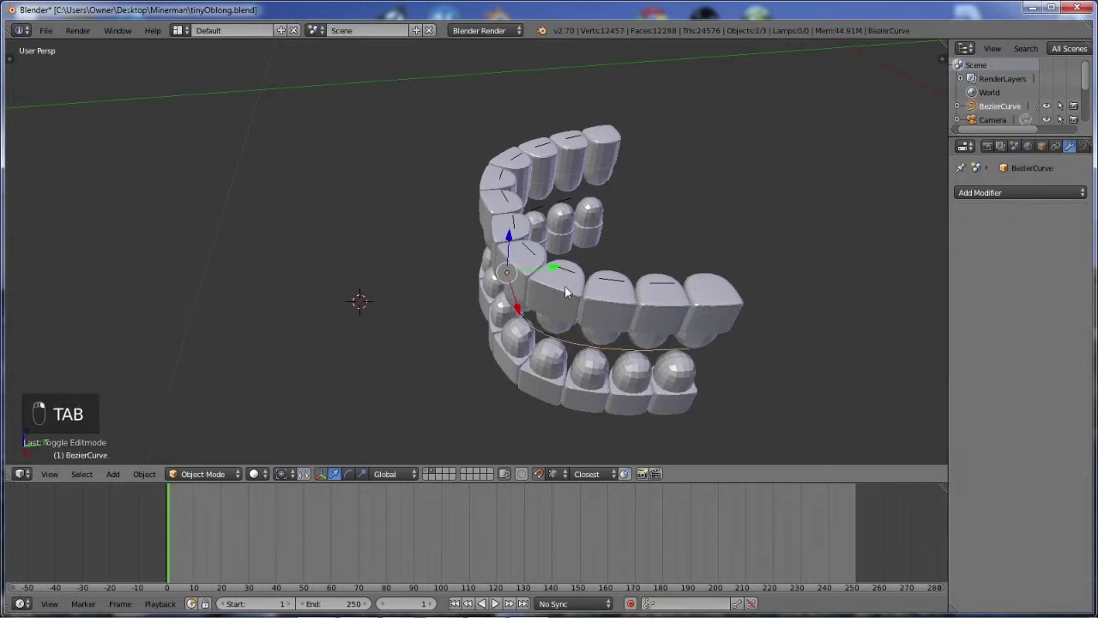
key(Tab)
middle_drag(562, 284, 583, 297)
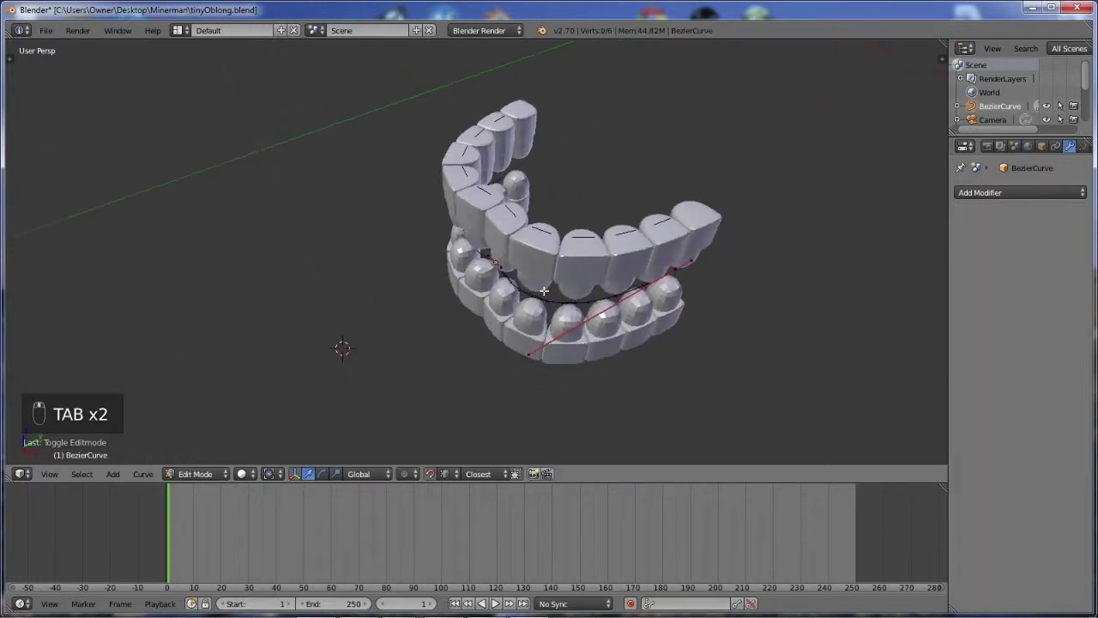
key(KP_Decimal)
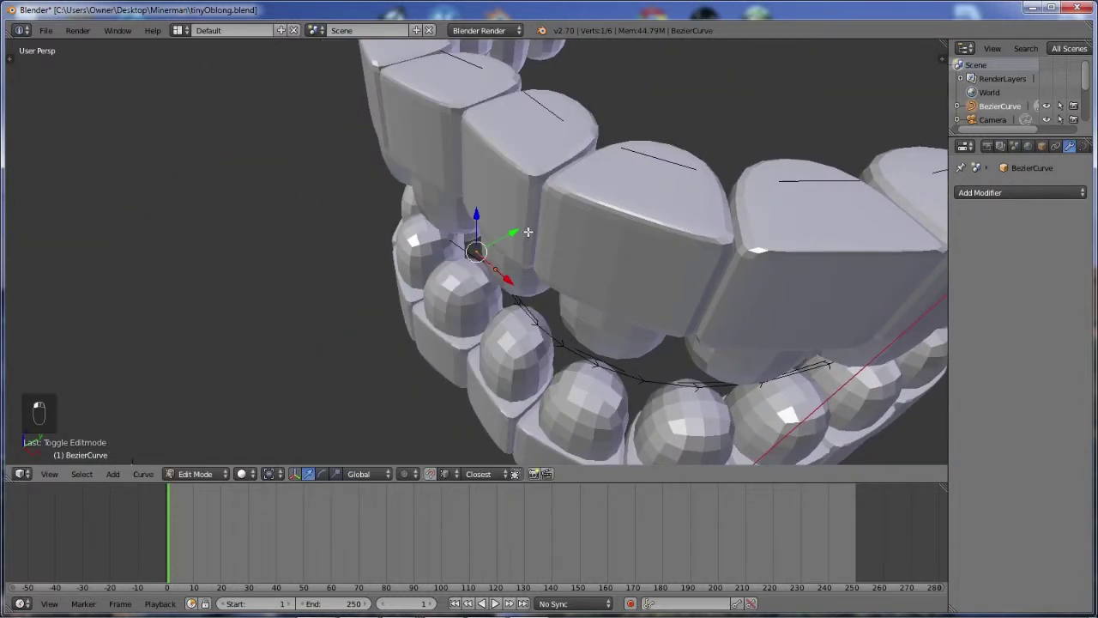
mouse_move(513, 232)
middle_down()
mouse_move(627, 213)
mouse_move(615, 175)
mouse_move(595, 214)
mouse_move(514, 234)
middle_up()
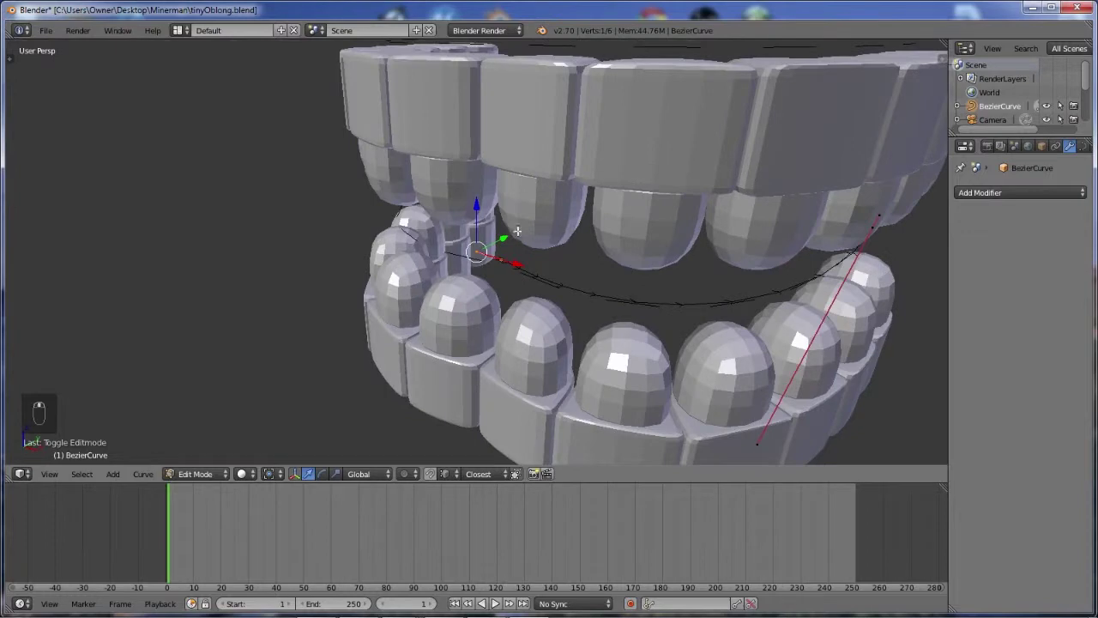
key(g)
key(y)
click(499, 245)
Adjust the position of the Bezier curve's front control point along Y to reshape the dental arch
middle_drag(669, 280, 863, 300)
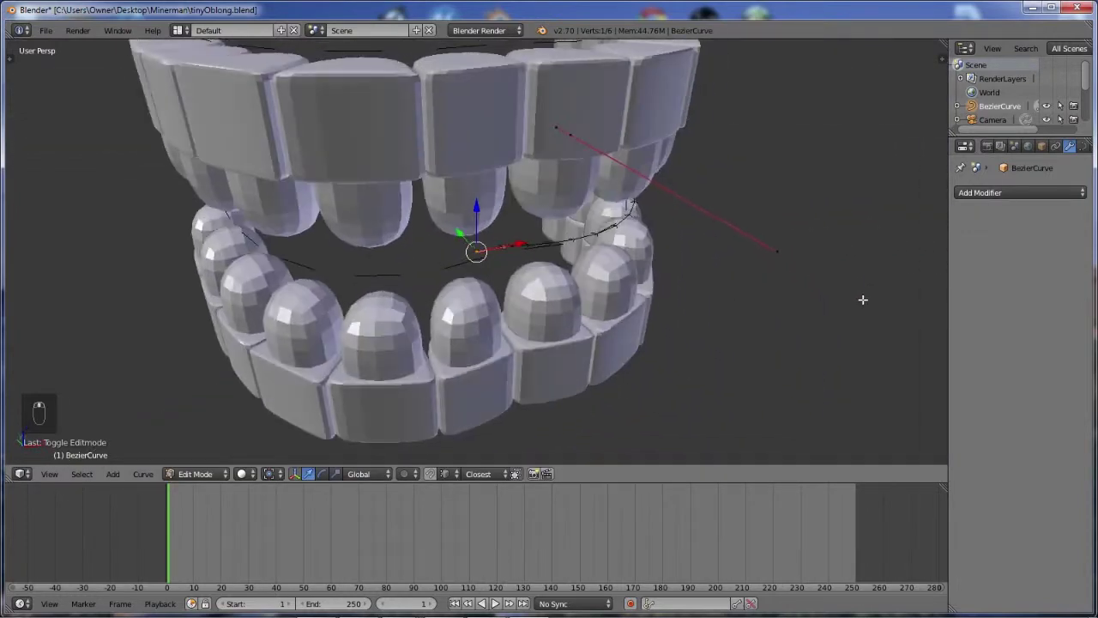
middle_drag(593, 281, 507, 258)
key(g)
key(y)
click(507, 240)
key(g)
key(y)
click(496, 260)
middle_drag(470, 285, 463, 291)
drag(507, 255, 470, 273)
middle_drag(470, 273, 630, 203)
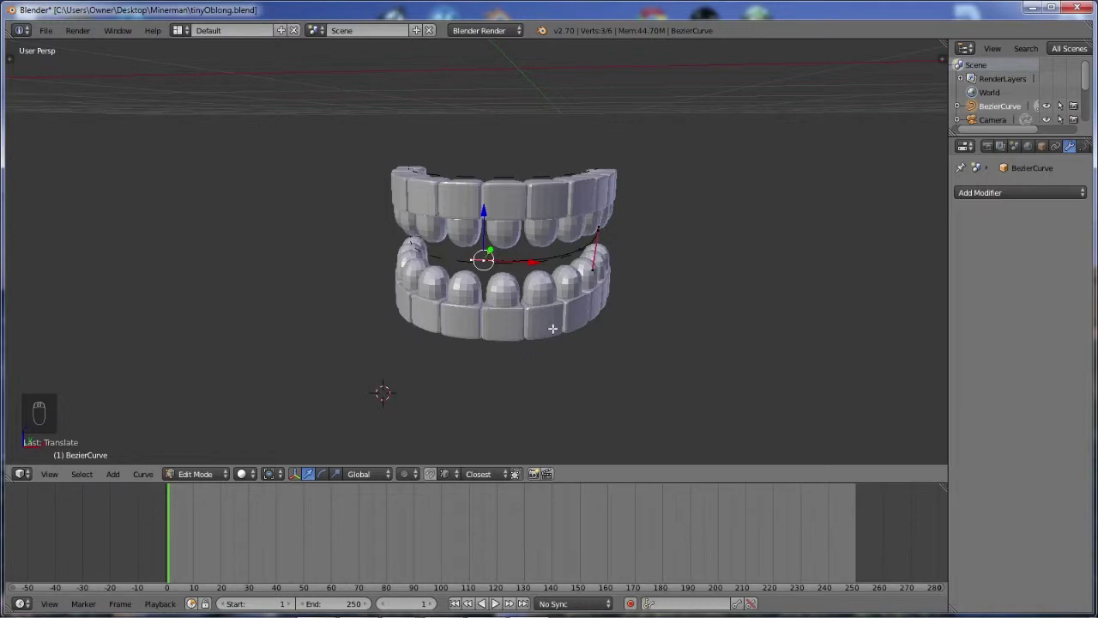
Leave curve editing, show the character's body layer with the teeth, and select the teeth mesh in wireframe
key(Tab)
shift+click(427, 473)
key(a)
key(a)
key(Tab)
mouse_move(516, 301)
middle_down()
mouse_move(580, 247)
mouse_move(568, 238)
mouse_move(520, 253)
mouse_move(527, 272)
middle_up()
key(Tab)
key(z)
right_click(538, 233)
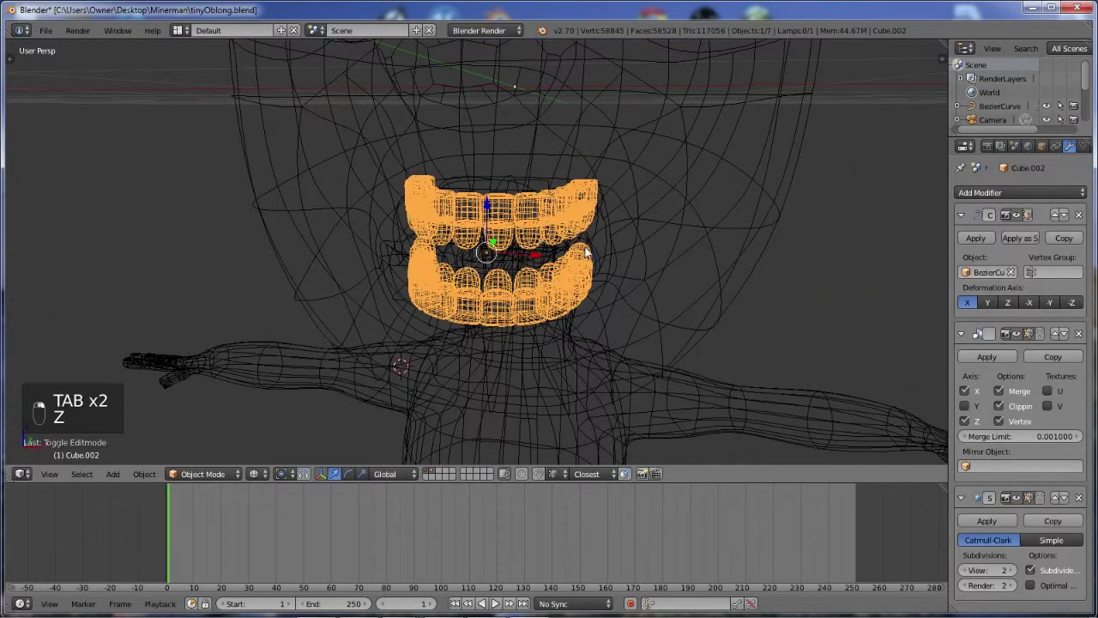
Apply smooth shading to the teeth mesh
key(shift+space)
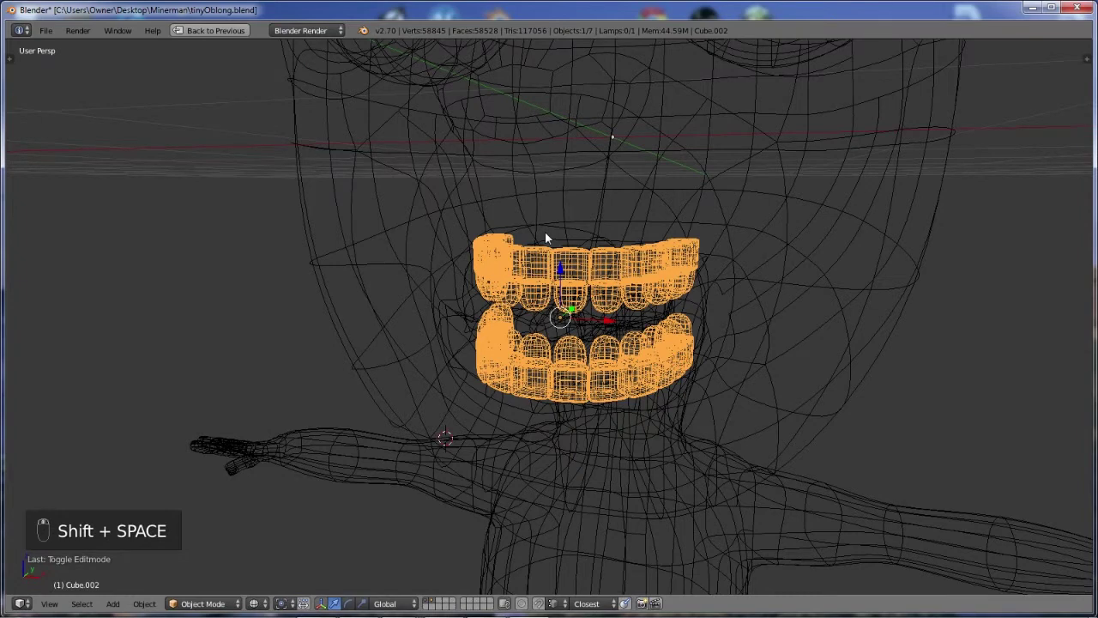
key(shift+space)
key(t)
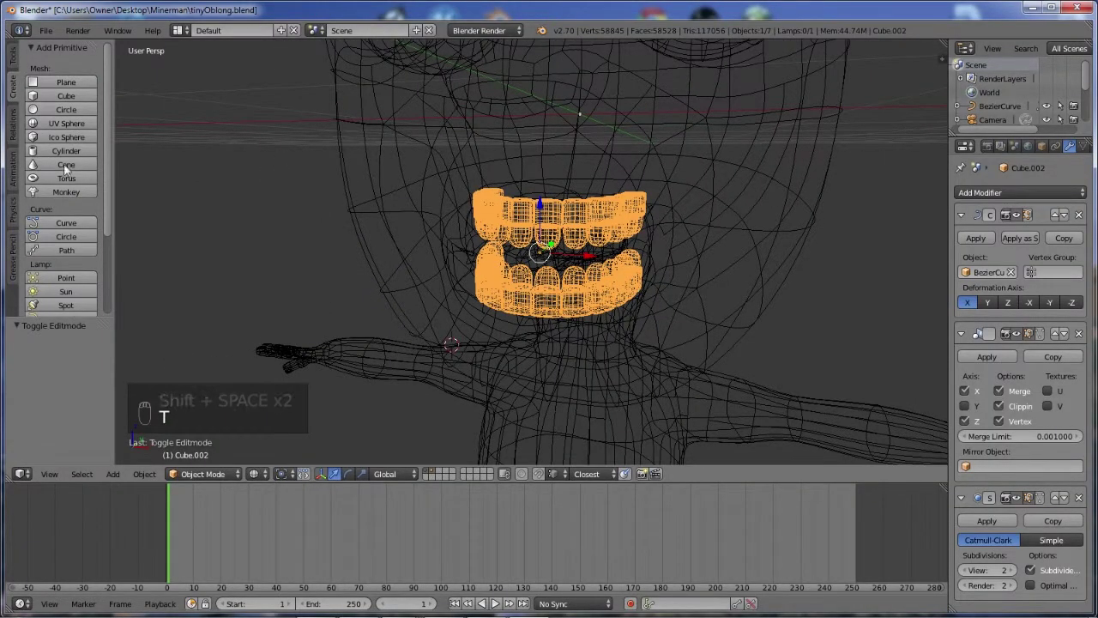
click(14, 132)
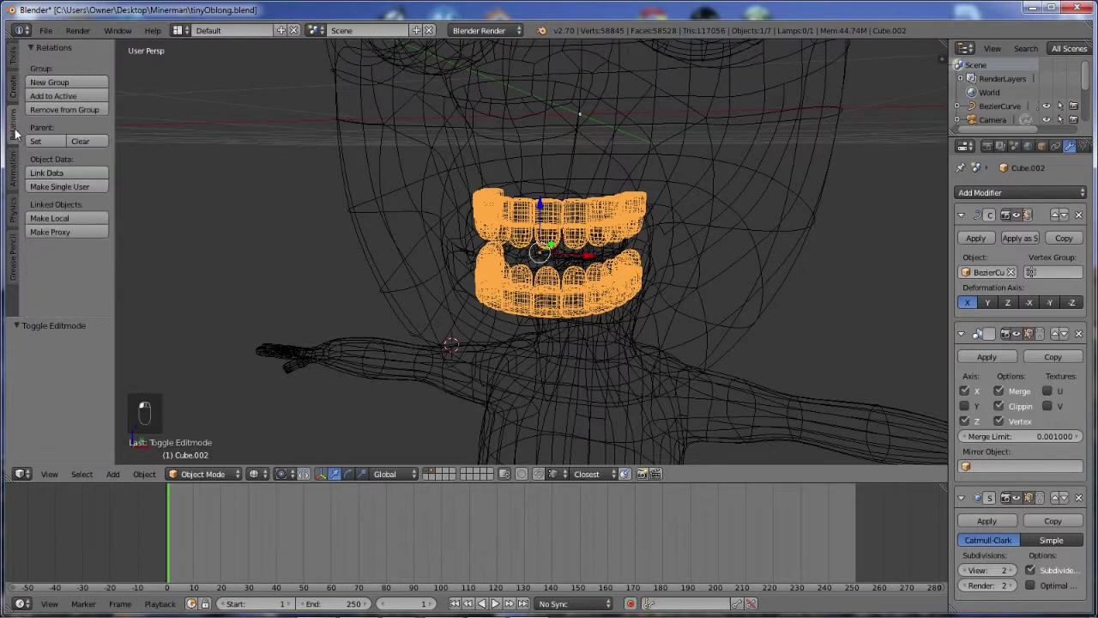
click(13, 96)
click(14, 66)
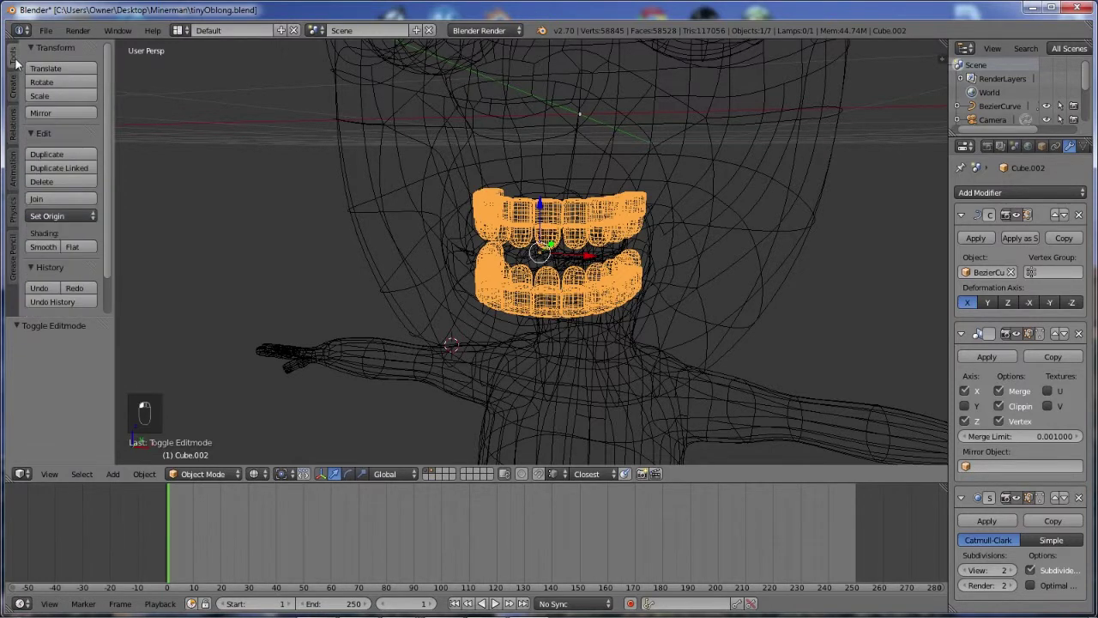
click(18, 172)
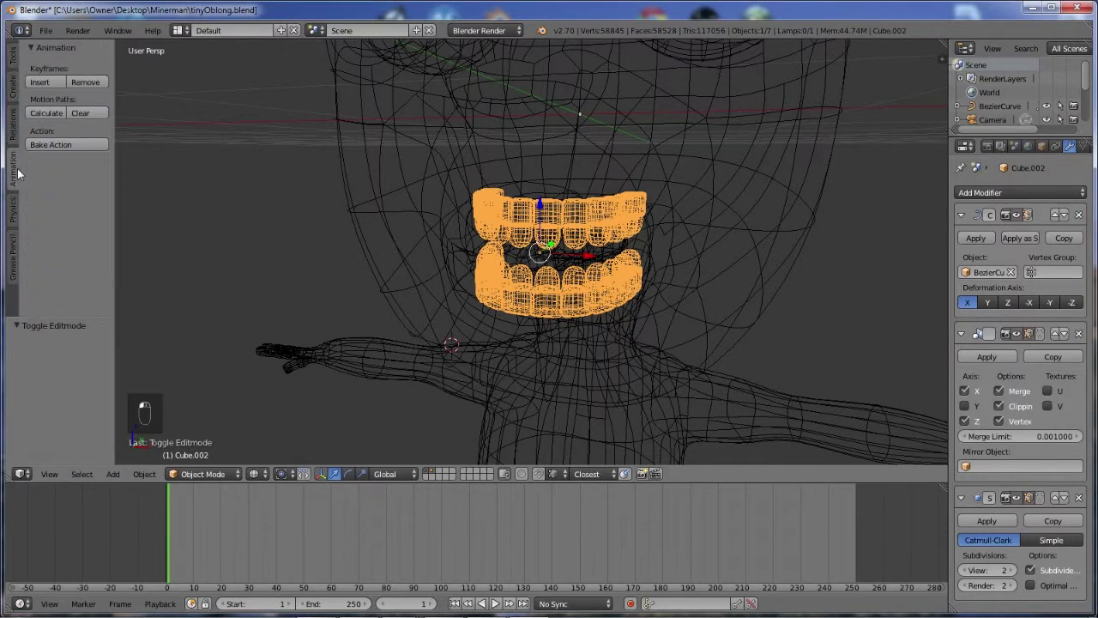
click(14, 64)
click(44, 246)
Examine how the teeth fit inside the character's head in wireframe and solid shading, in Object and Edit Mode
key(a)
key(Tab)
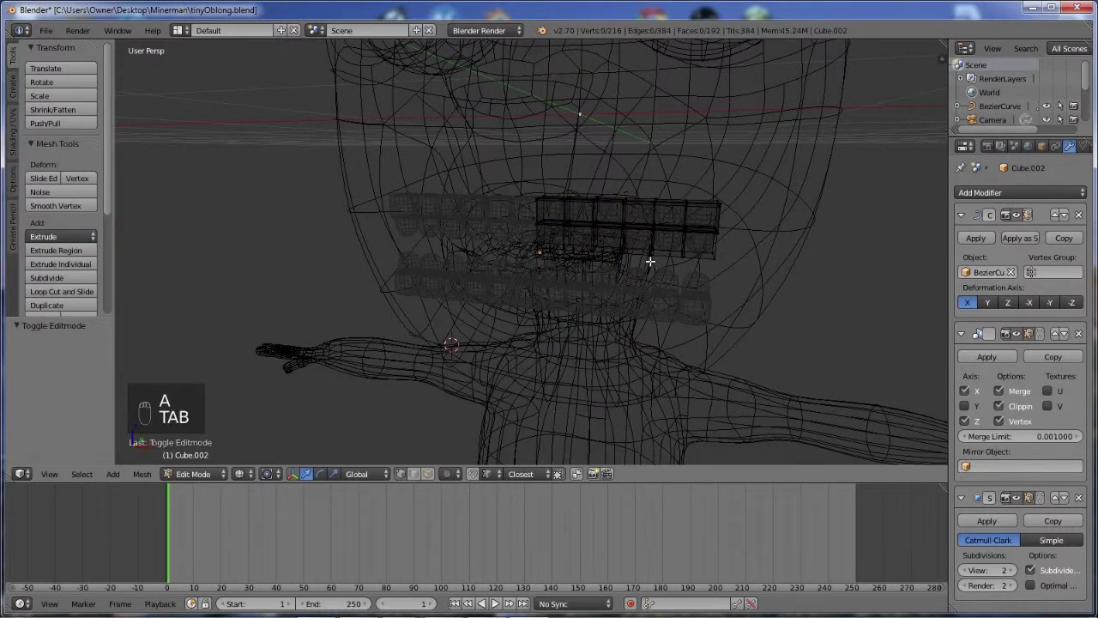
key(a)
key(a)
key(z)
mouse_move(635, 244)
middle_down()
mouse_move(664, 214)
mouse_move(591, 222)
mouse_move(610, 250)
mouse_move(566, 298)
mouse_move(596, 260)
mouse_move(619, 253)
middle_up()
key(Tab)
key(z)
key(a)
key(z)
key(z)
key(z)
key(z)
key(Tab)
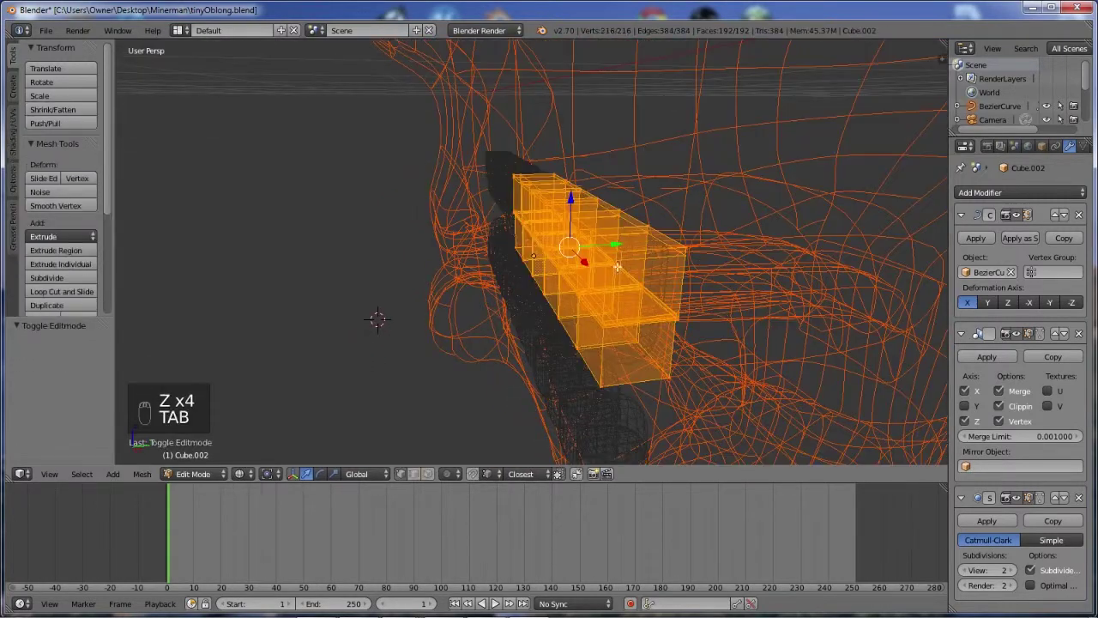
key(Tab)
key(a)
key(a)
key(a)
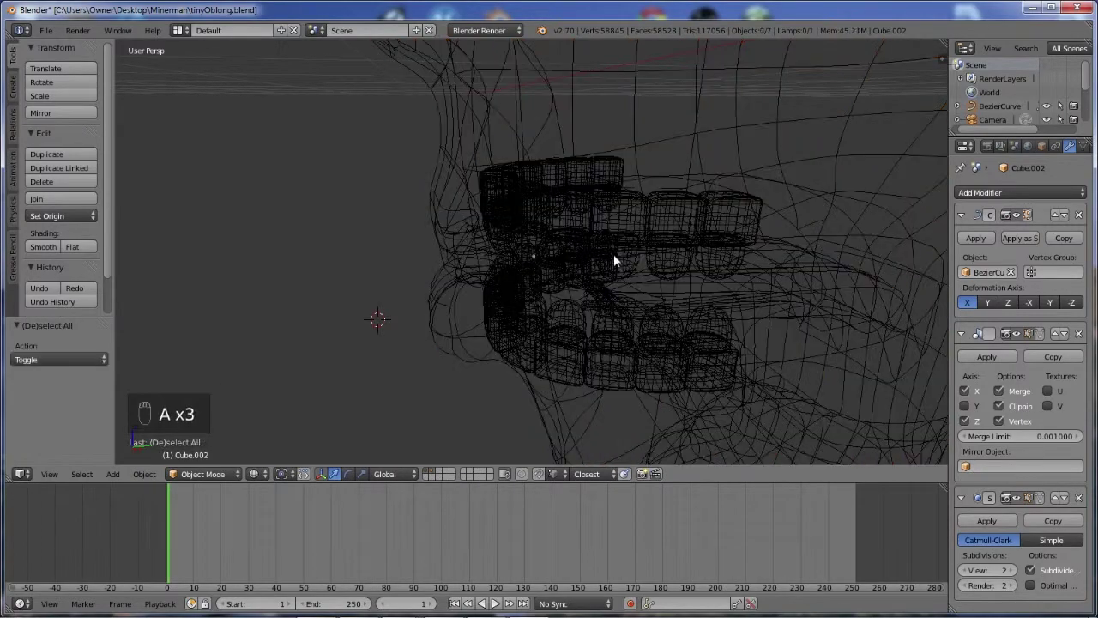
Select the teeth together with the character's body mesh and switch to solid shading
right_click(679, 234)
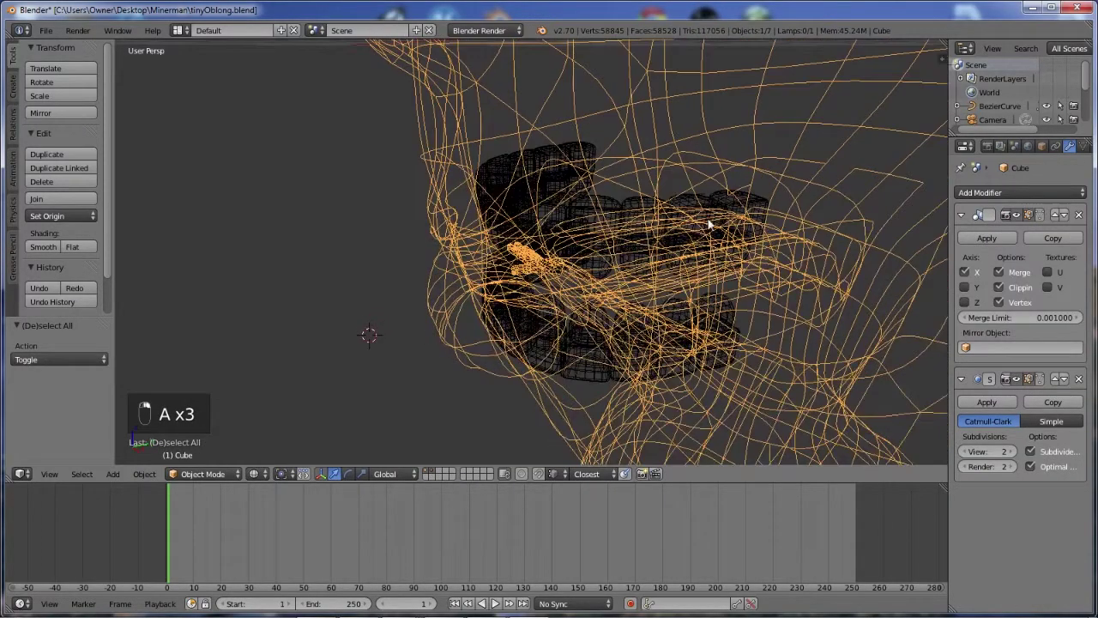
right_click(764, 211)
middle_drag(742, 224, 604, 305)
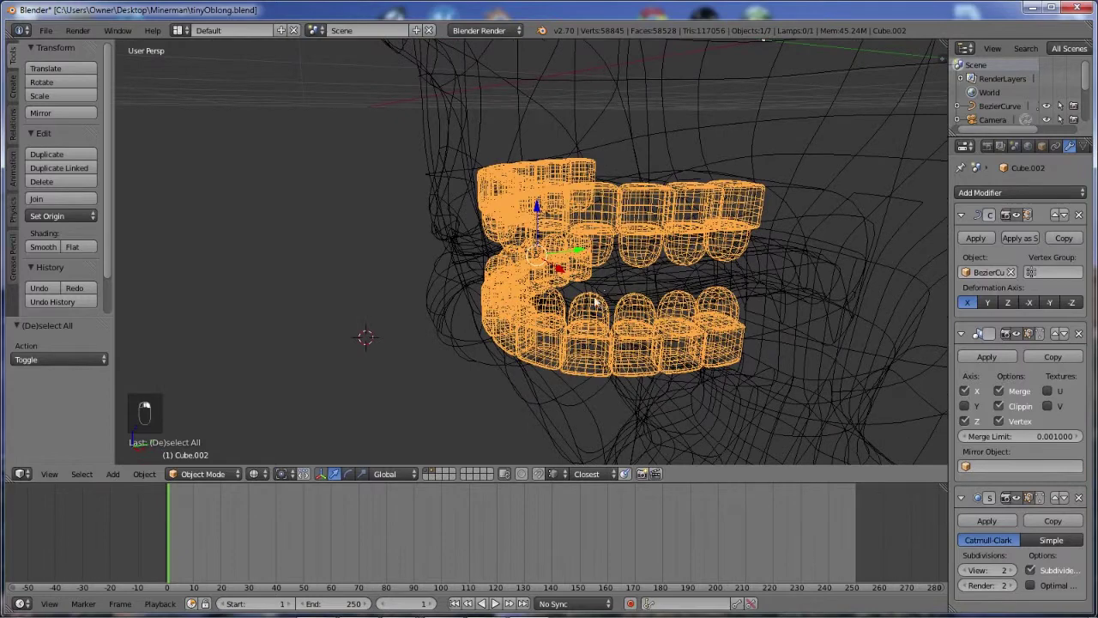
shift+right_click(644, 278)
middle_drag(625, 289, 637, 285)
key(z)
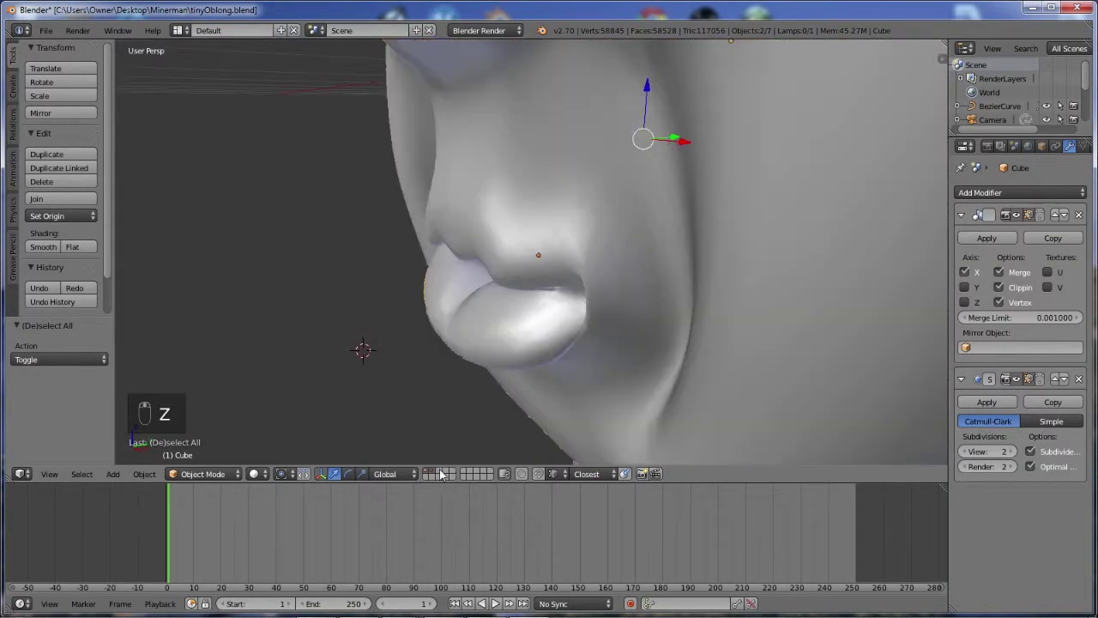
Isolate the teeth's layer, select the Bezier curve together with the teeth, and show both layers in wireframe
click(440, 474)
right_click(621, 274)
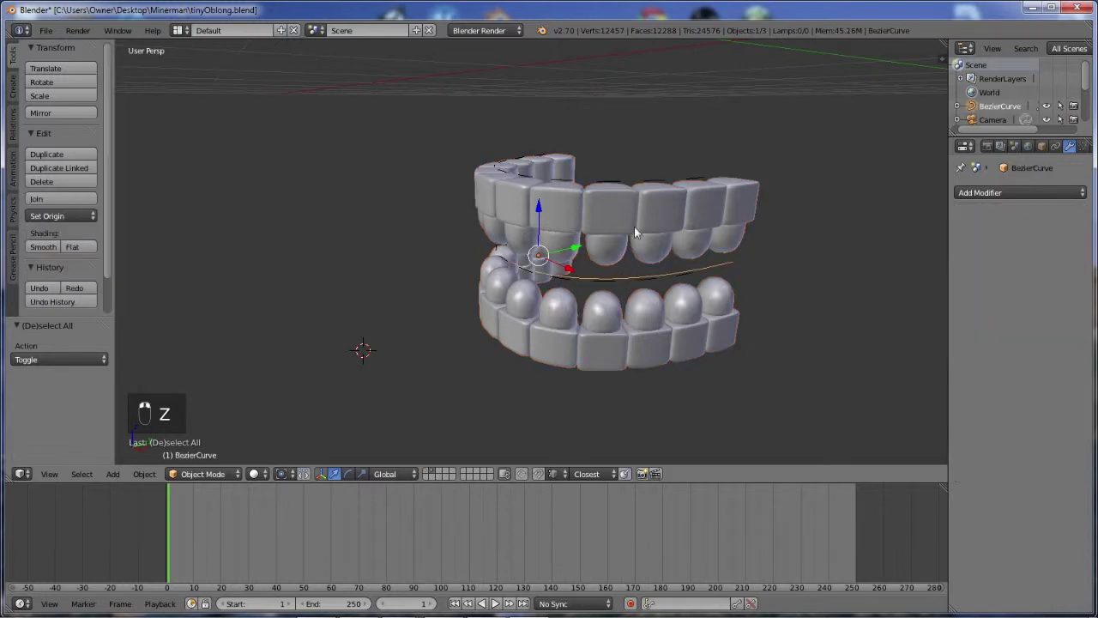
shift+right_click(646, 203)
click(428, 475)
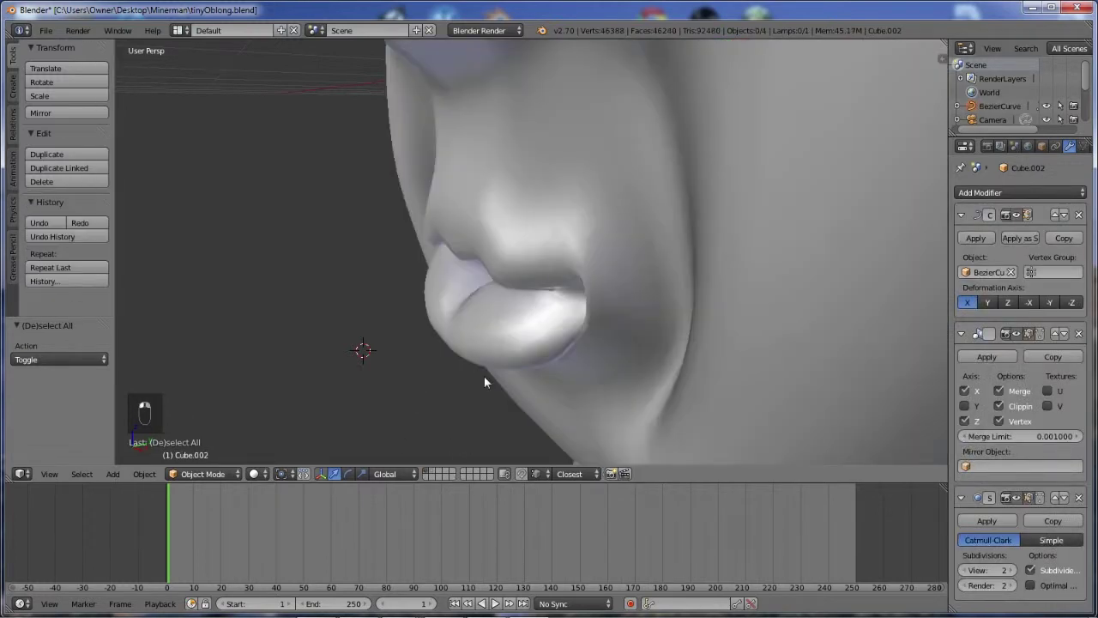
key(z)
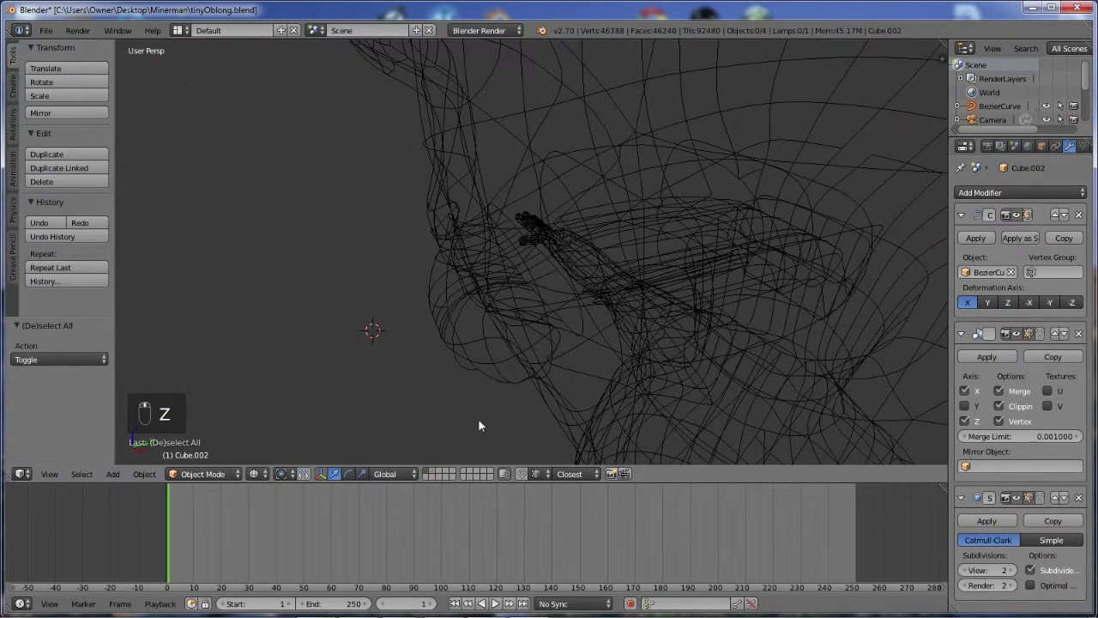
shift+click(433, 471)
right_click(580, 254)
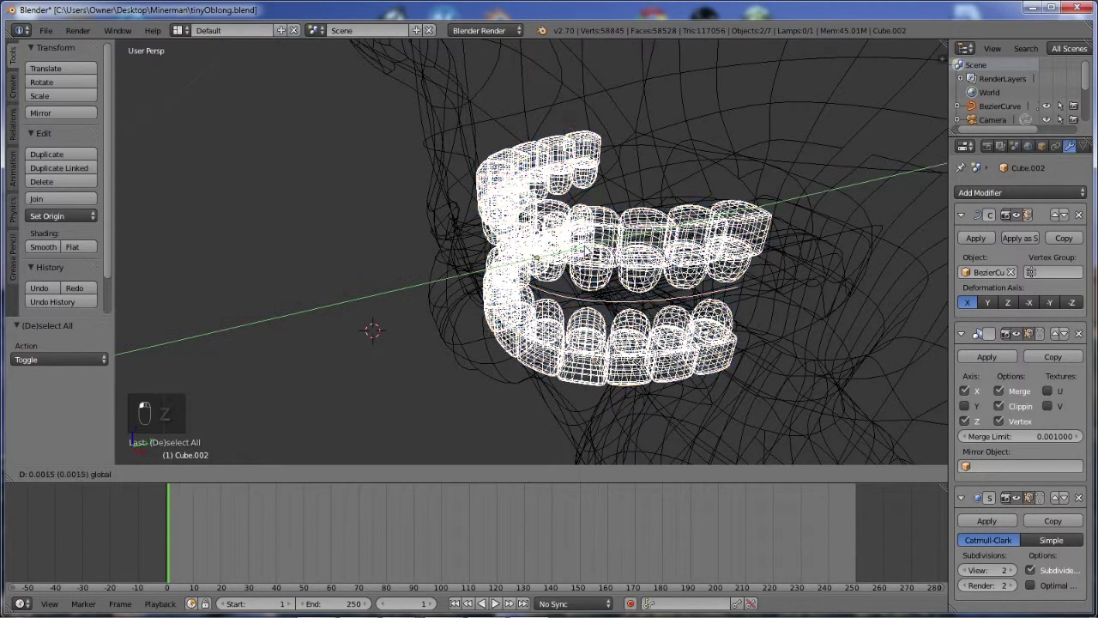
Inspect in solid shading how the teeth sit behind the character's lips and cheeks from several angles
key(z)
key(Tab)
middle_drag(623, 269, 734, 205)
key(Tab)
key(a)
key(a)
key(a)
key(Tab)
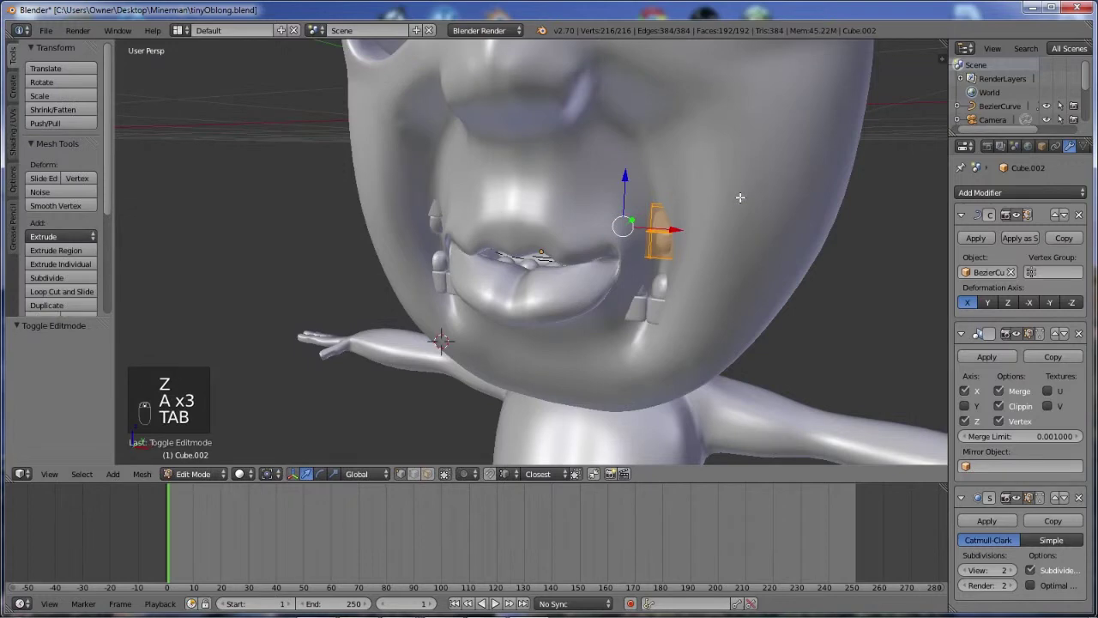
key(Tab)
right_click(738, 196)
scroll(764, 169, down, 2)
key(Tab)
middle_drag(772, 185, 593, 275)
key(Tab)
key(a)
scroll(594, 271, up, 2)
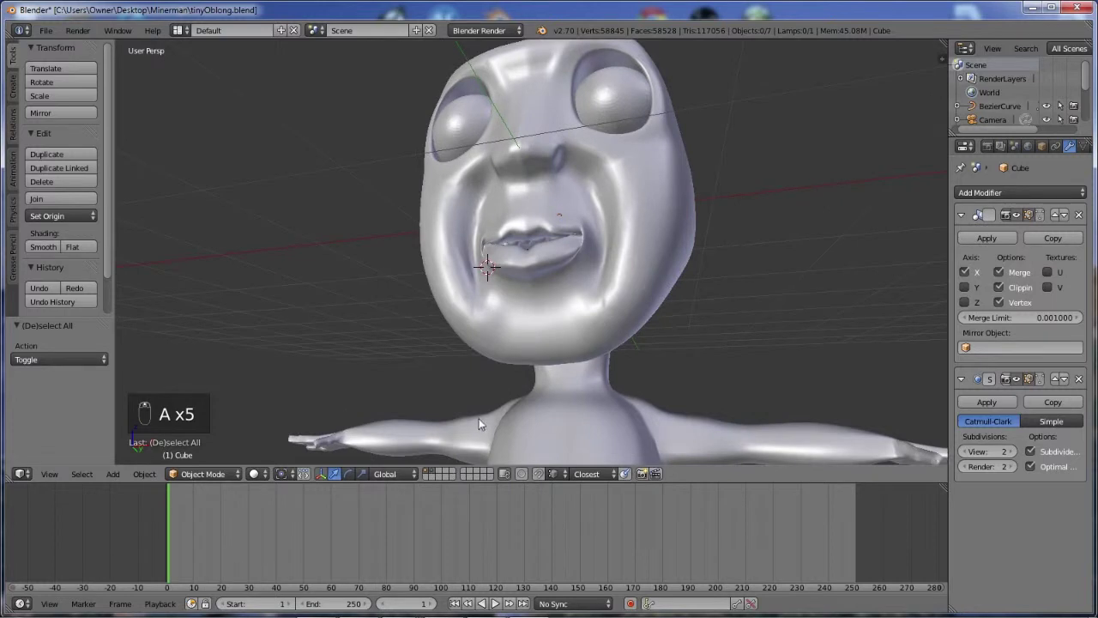
Show only the teeth's layer and select the teeth mesh
click(433, 477)
middle_drag(558, 257, 585, 236)
scroll(575, 245, up, 3)
right_click(588, 224)
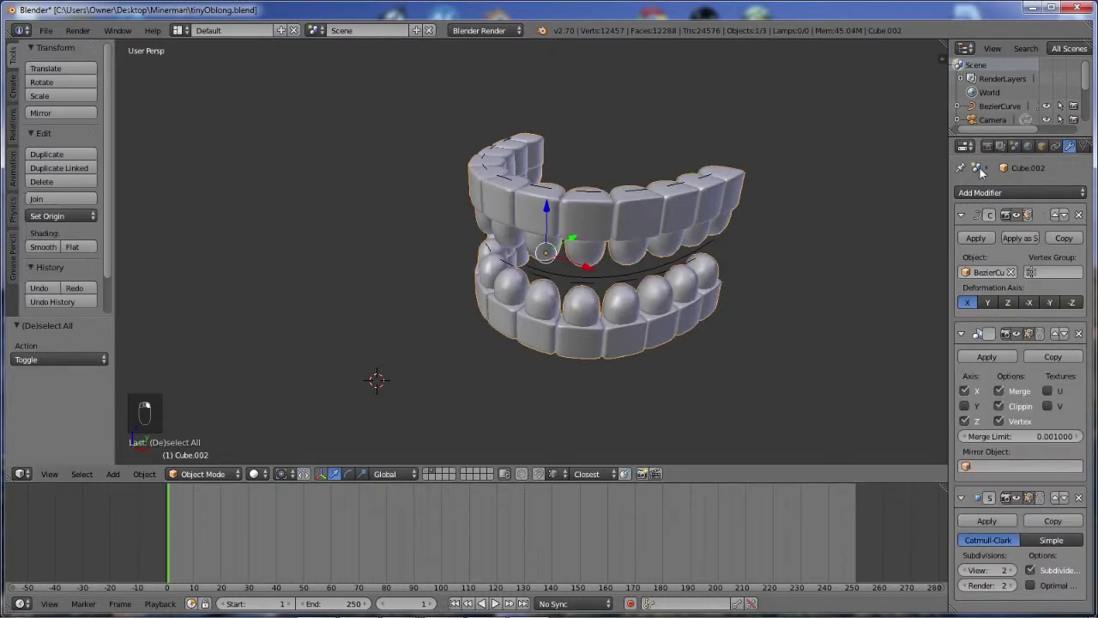
Switch the render engine to Cycles Render and enable nodes on the teeth's Material.001
scroll(1030, 146, right, 4)
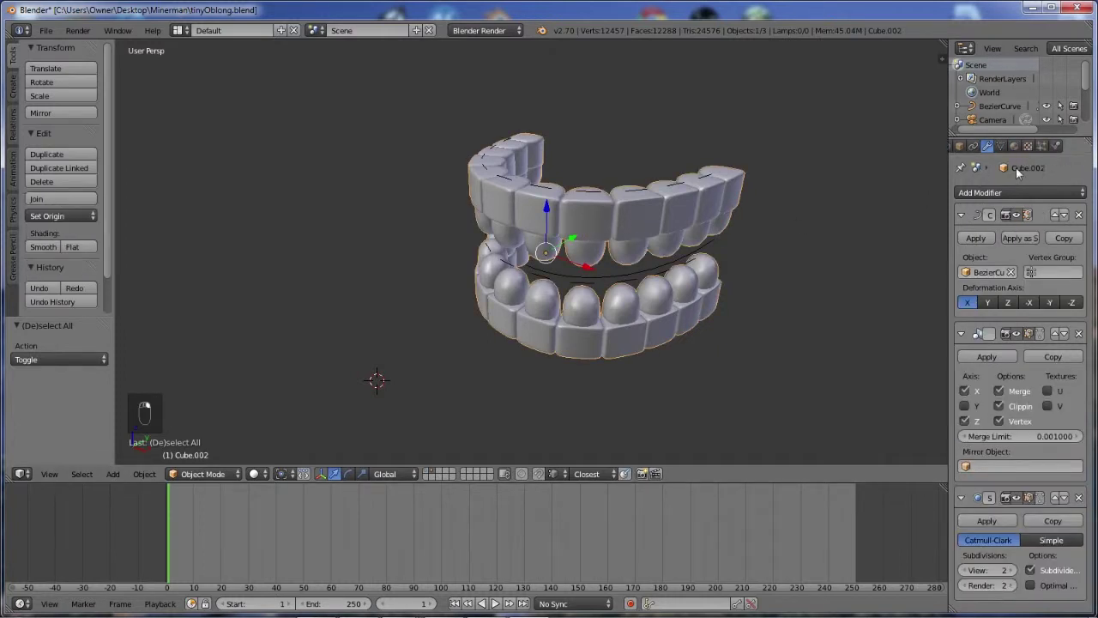
click(489, 34)
click(494, 76)
mouse_move(759, 257)
middle_down()
mouse_move(757, 294)
mouse_move(780, 253)
middle_up()
click(1016, 147)
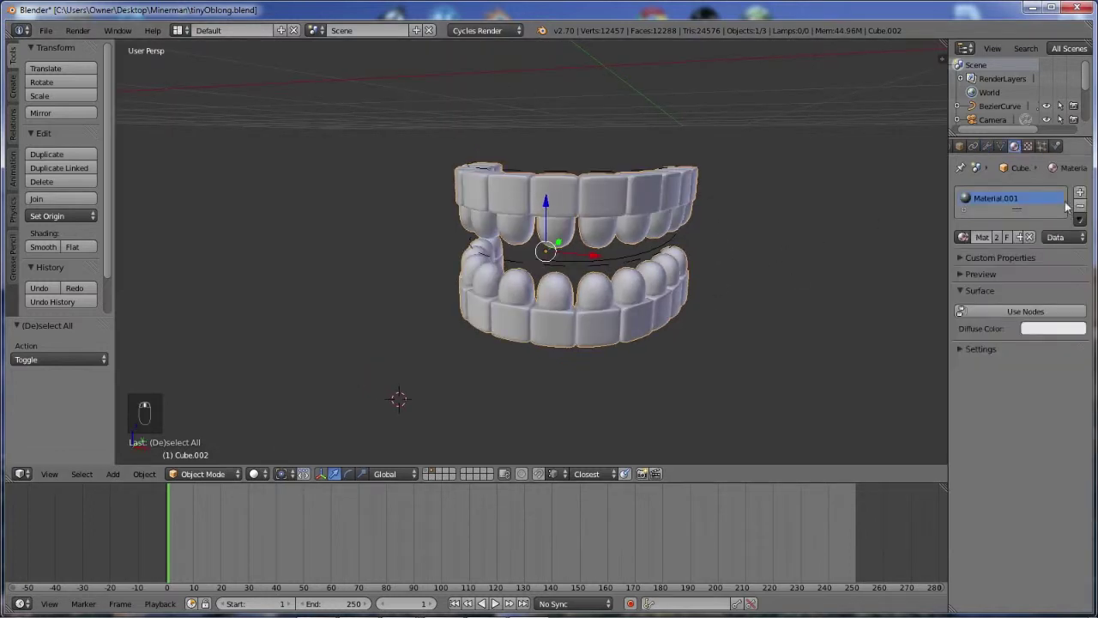
click(1013, 313)
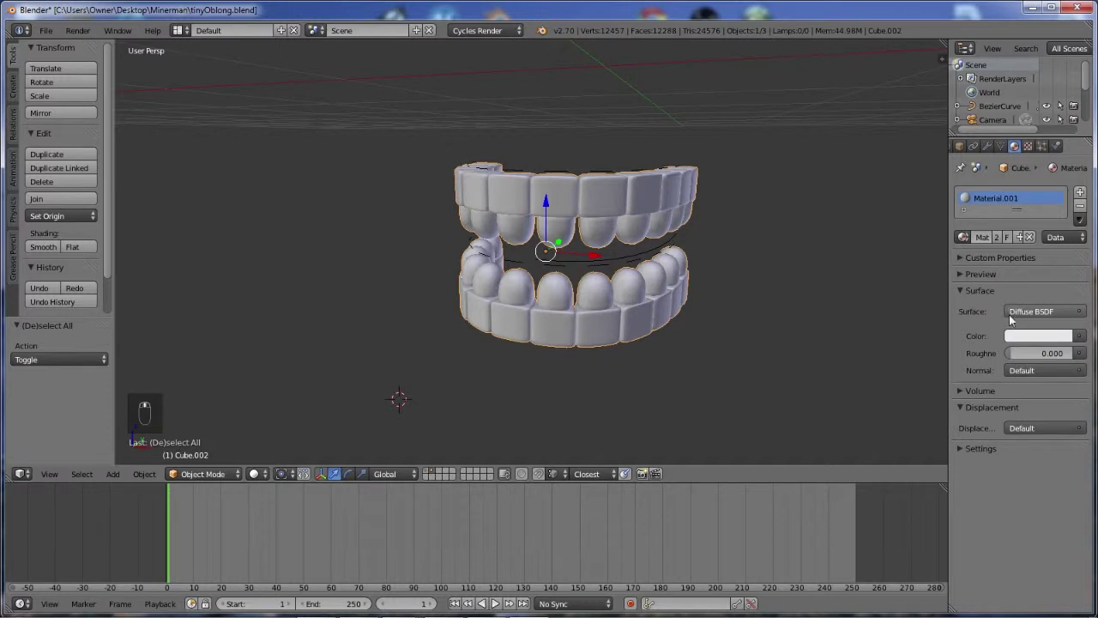
Change the surface of the teeth's Material.001 to a Mix Shader
mouse_move(685, 269)
middle_down()
mouse_move(674, 262)
mouse_move(694, 253)
middle_up()
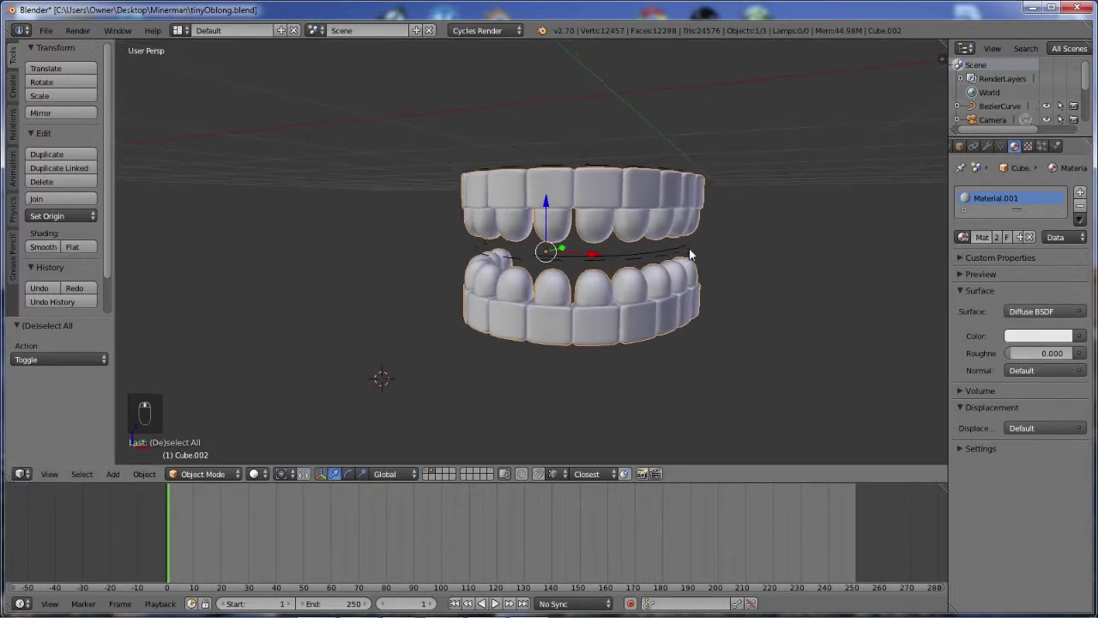
click(1040, 311)
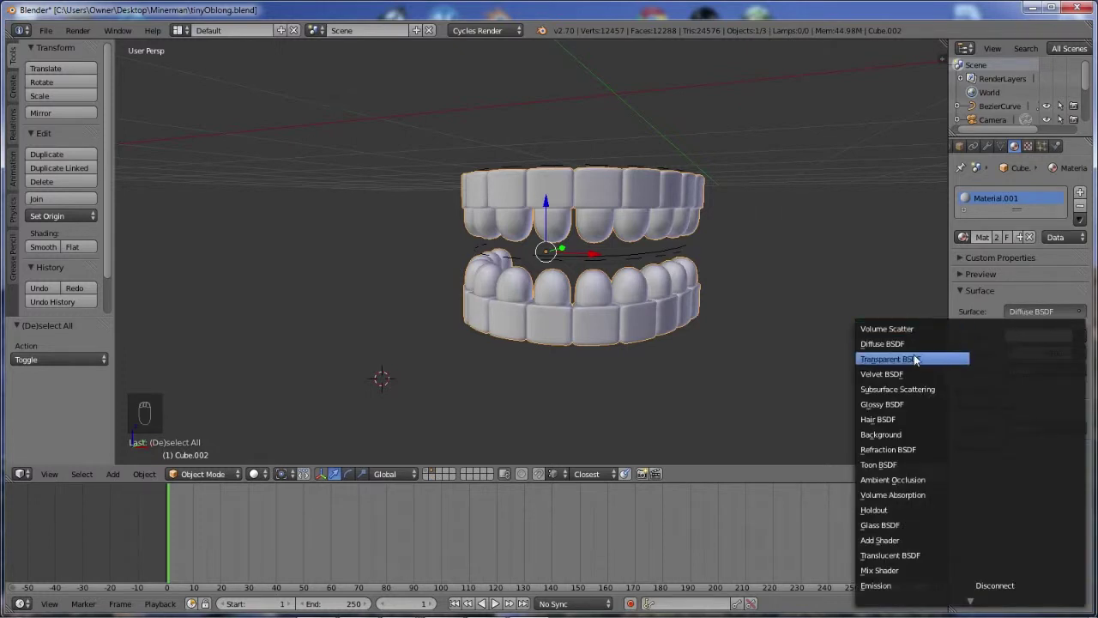
click(885, 571)
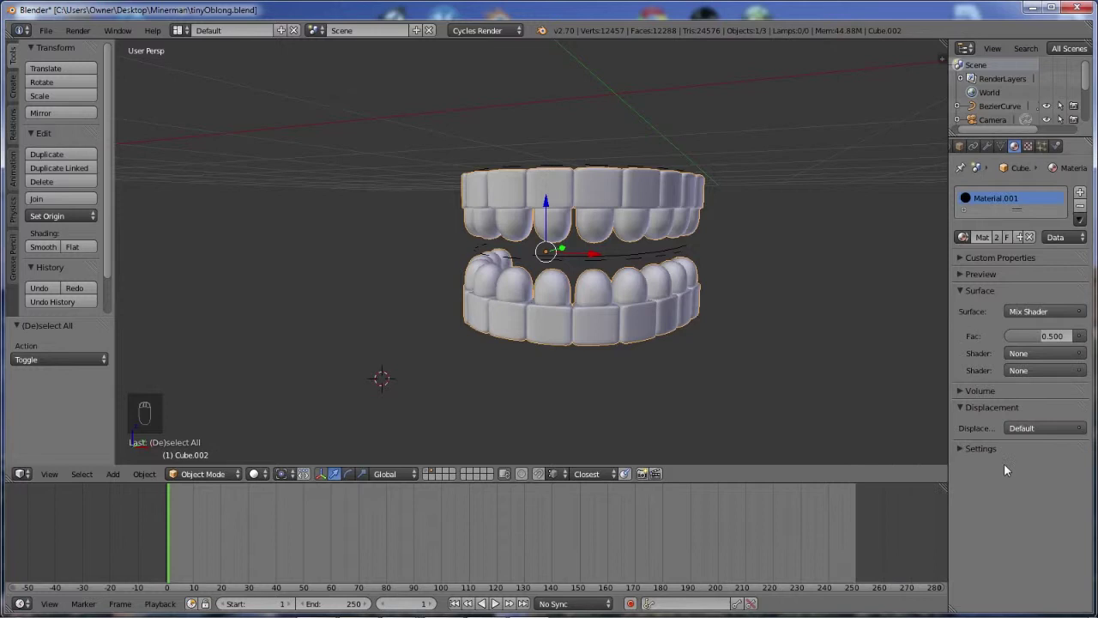
click(1023, 355)
Show Material.001's nodes in a Node Editor in place of the timeline, frame them, and enlarge that area
click(22, 603)
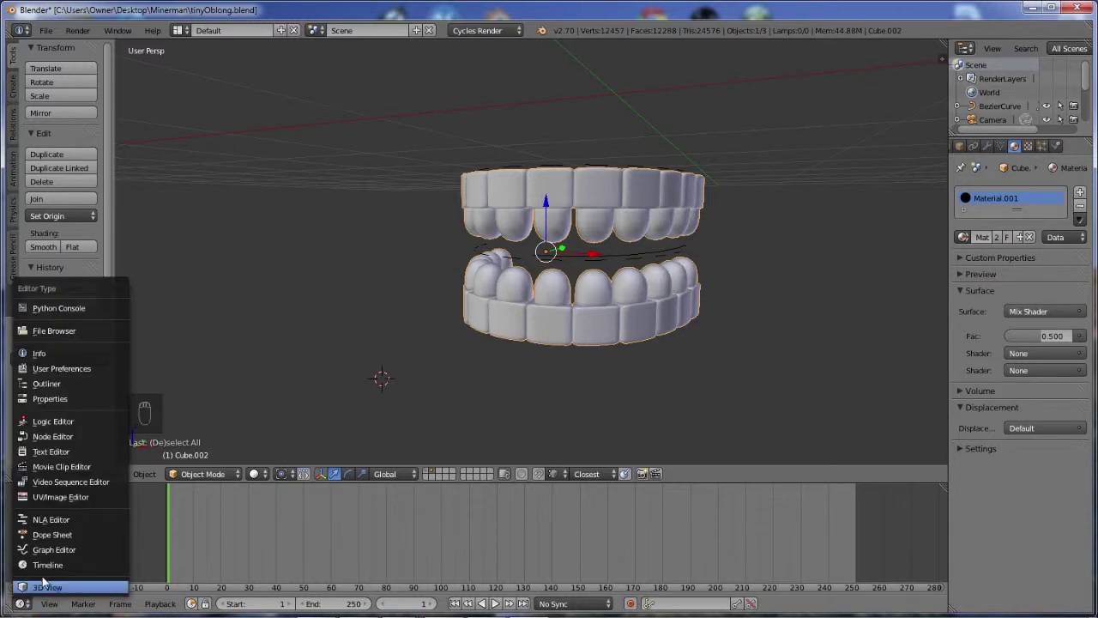
click(53, 437)
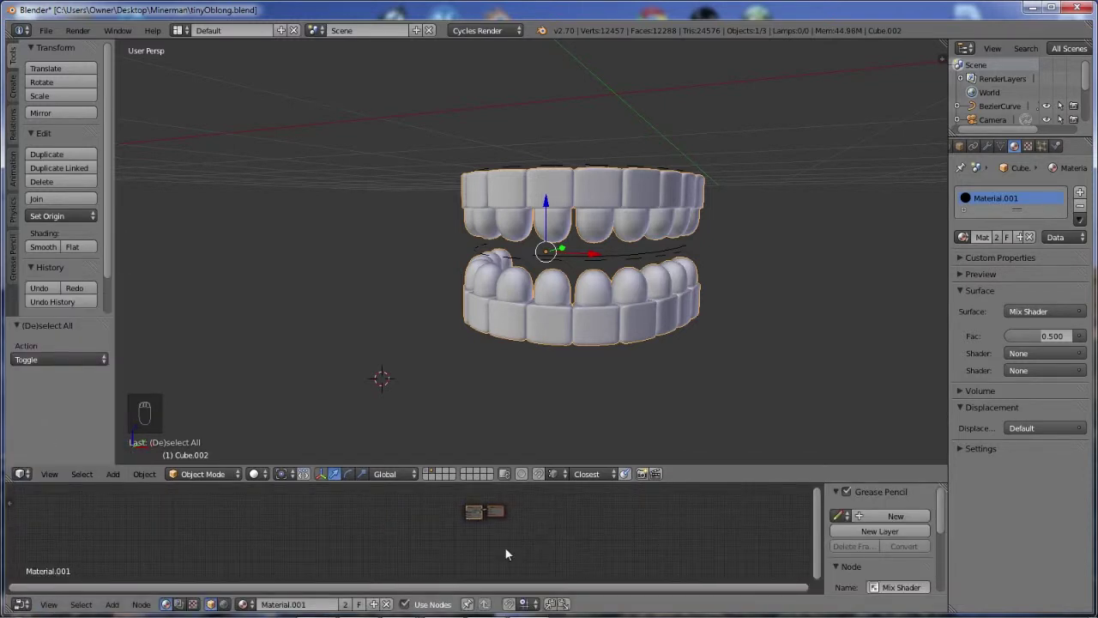
key(KP_Decimal)
key(KP_Decimal)
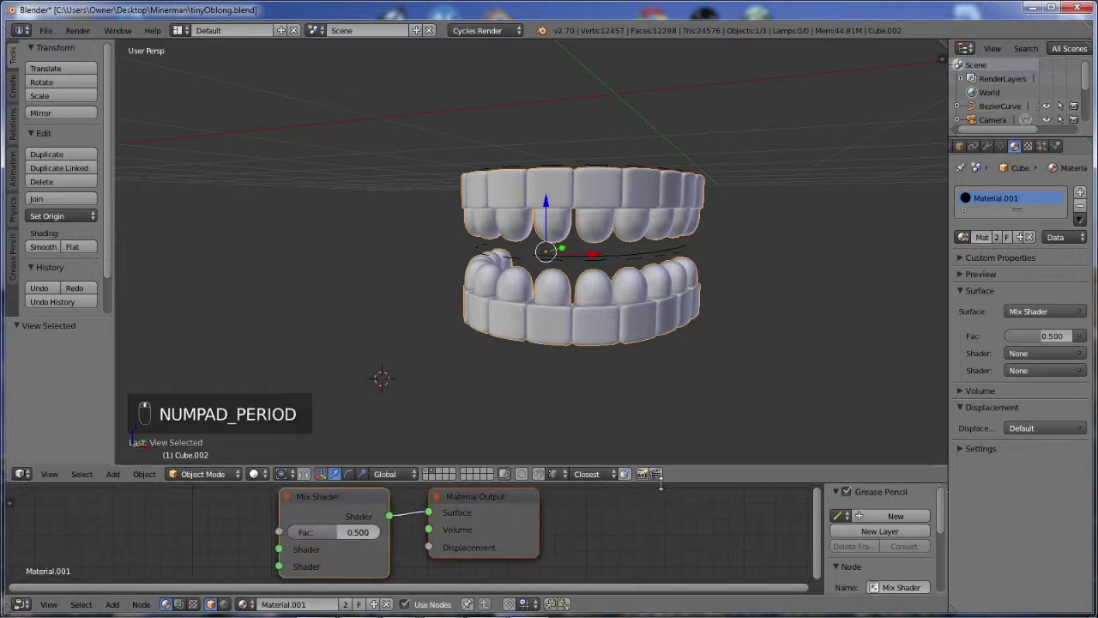
drag(672, 484, 687, 410)
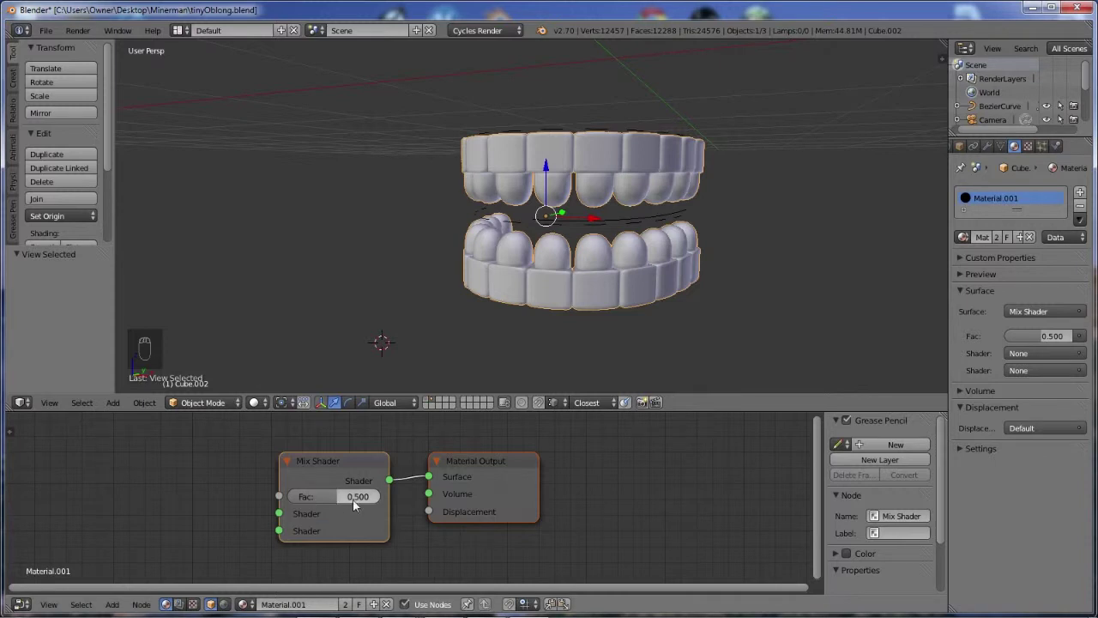
Try a Mix Shader factor of about 0.753 and reset it to 0.5
drag(1043, 337, 1064, 336)
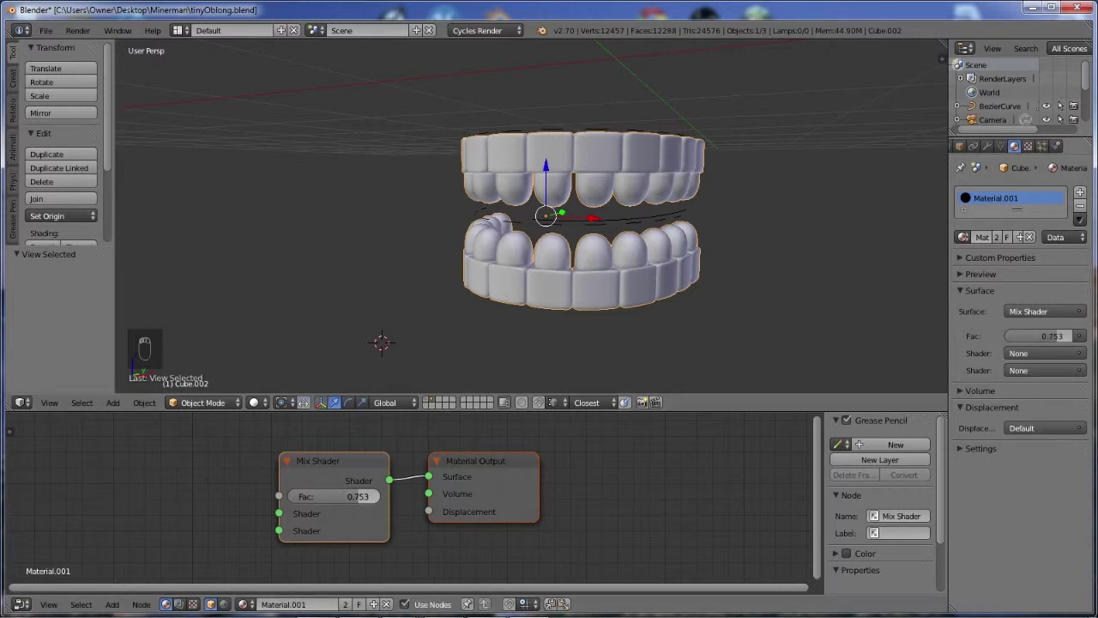
click(1057, 335)
text(.5)
key(Return)
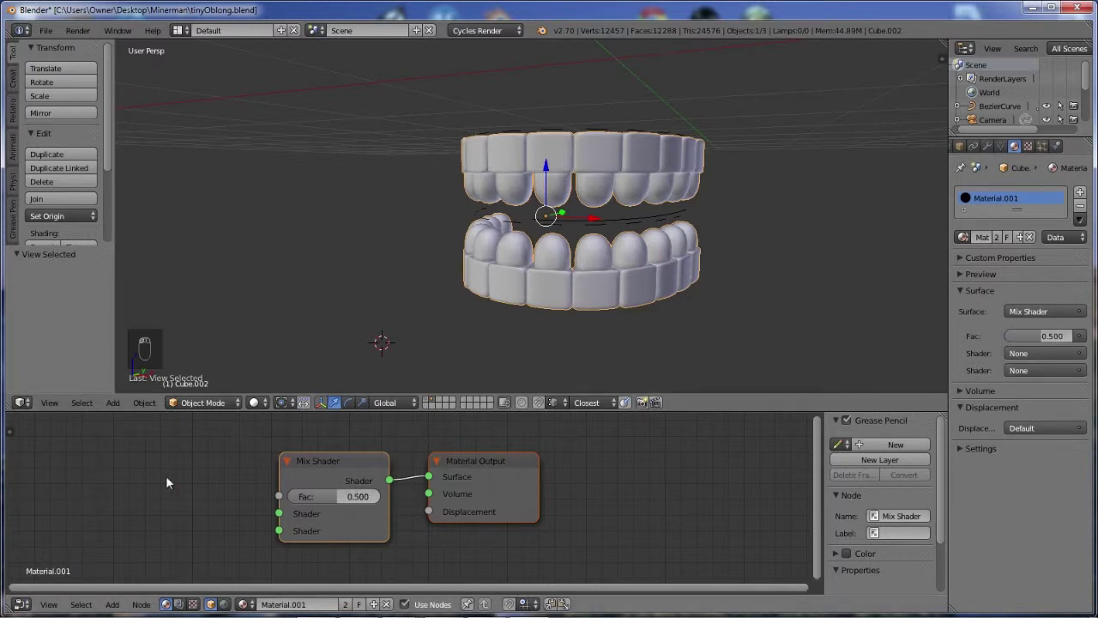
Replace the Node Editor with the Timeline and shrink that area to give the 3D view more room
click(21, 603)
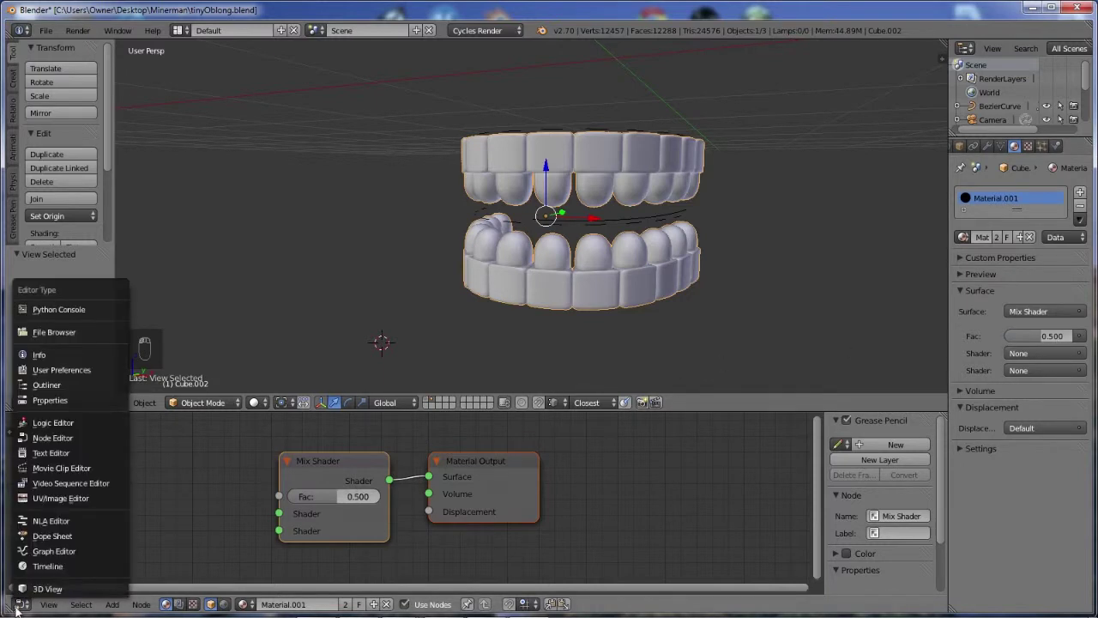
click(48, 566)
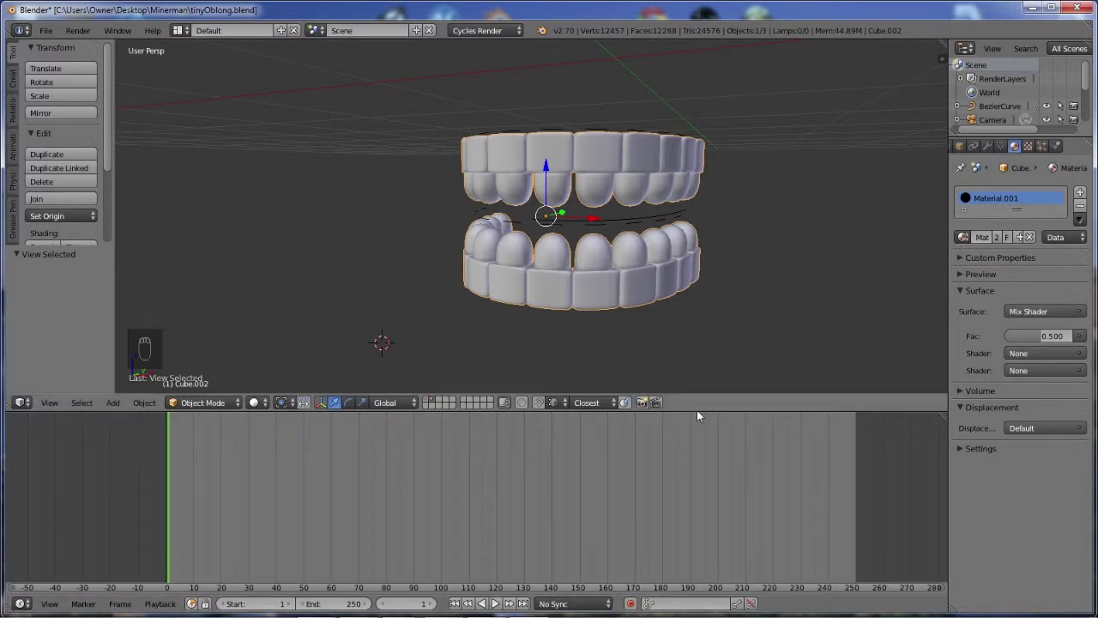
drag(698, 411, 711, 454)
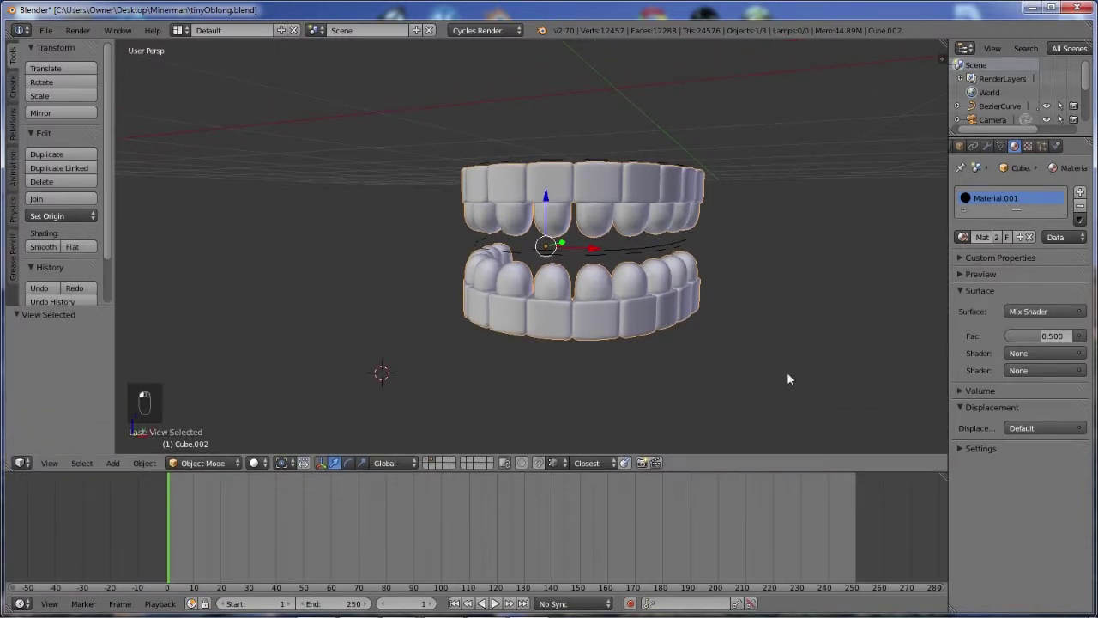
Give Material.001's mix a nested Mix Shader with Emission in its second slot, and Glossy BSDF as the main mix's second shader
middle_drag(777, 331, 740, 352)
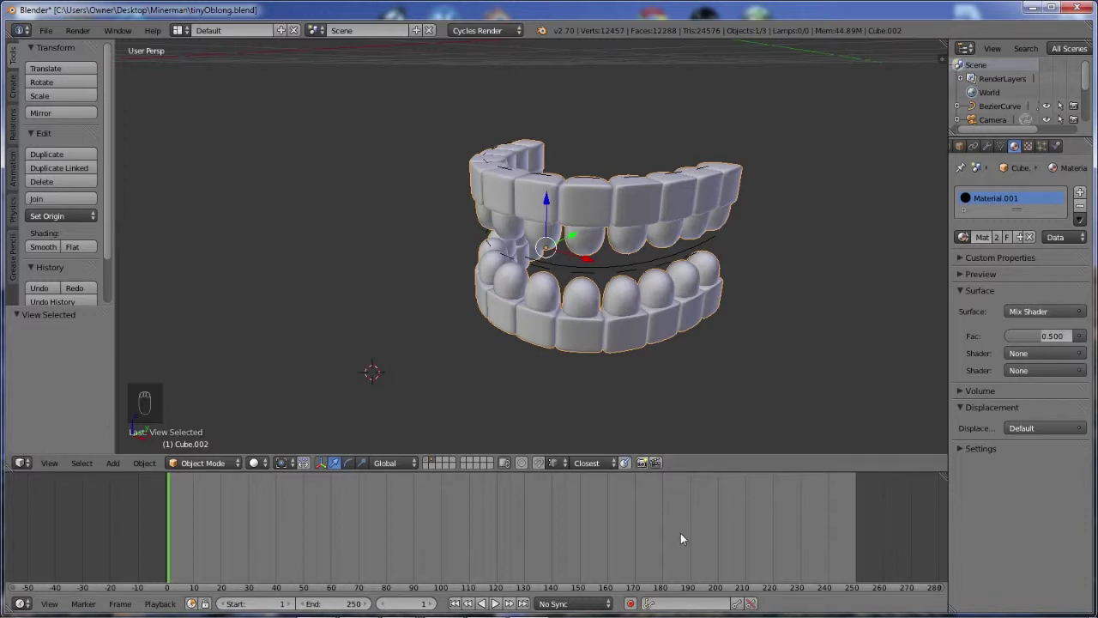
click(1031, 352)
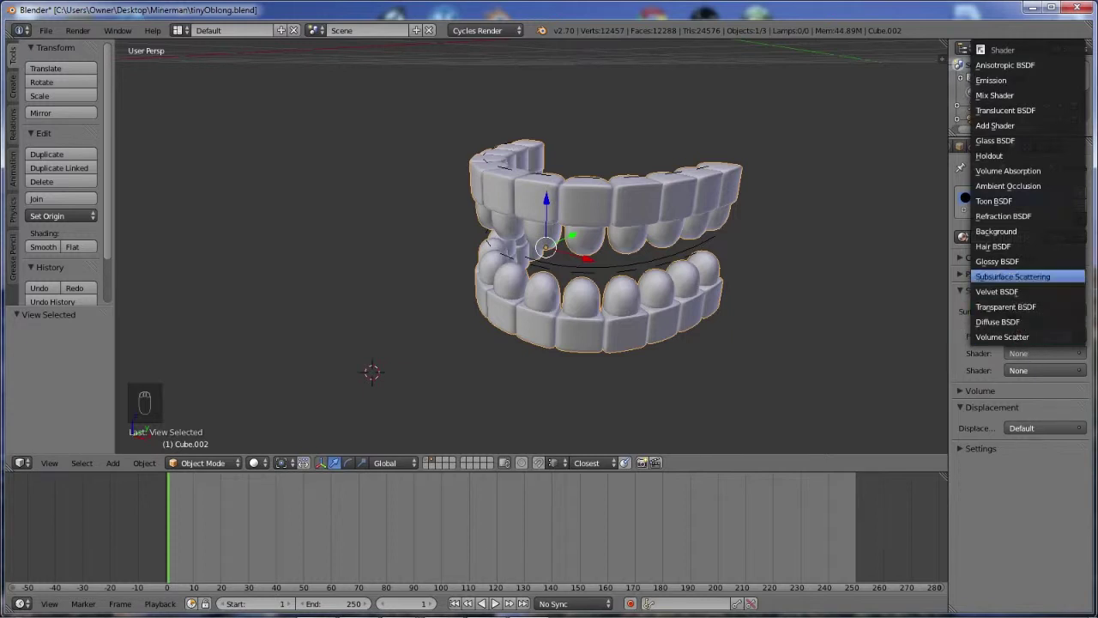
click(1030, 354)
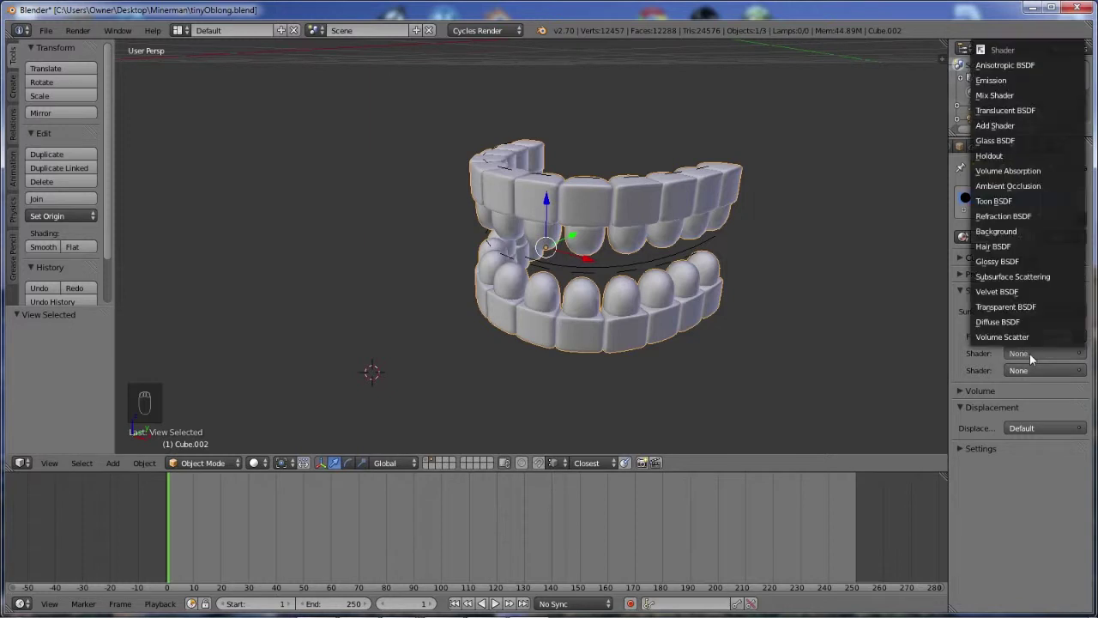
click(999, 95)
click(1028, 405)
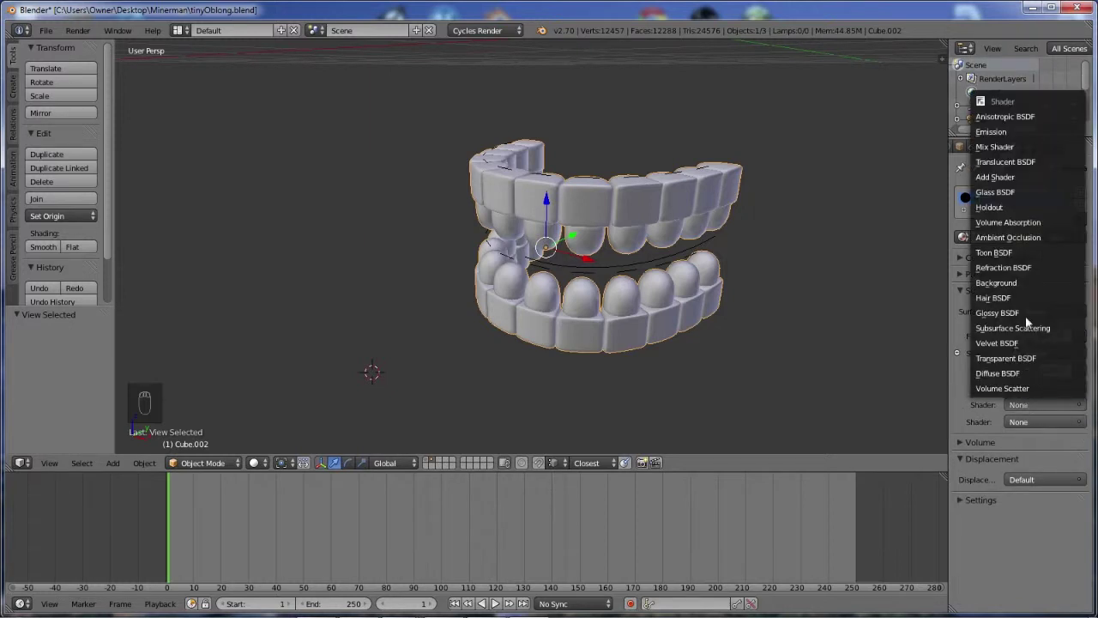
click(1001, 133)
click(1056, 460)
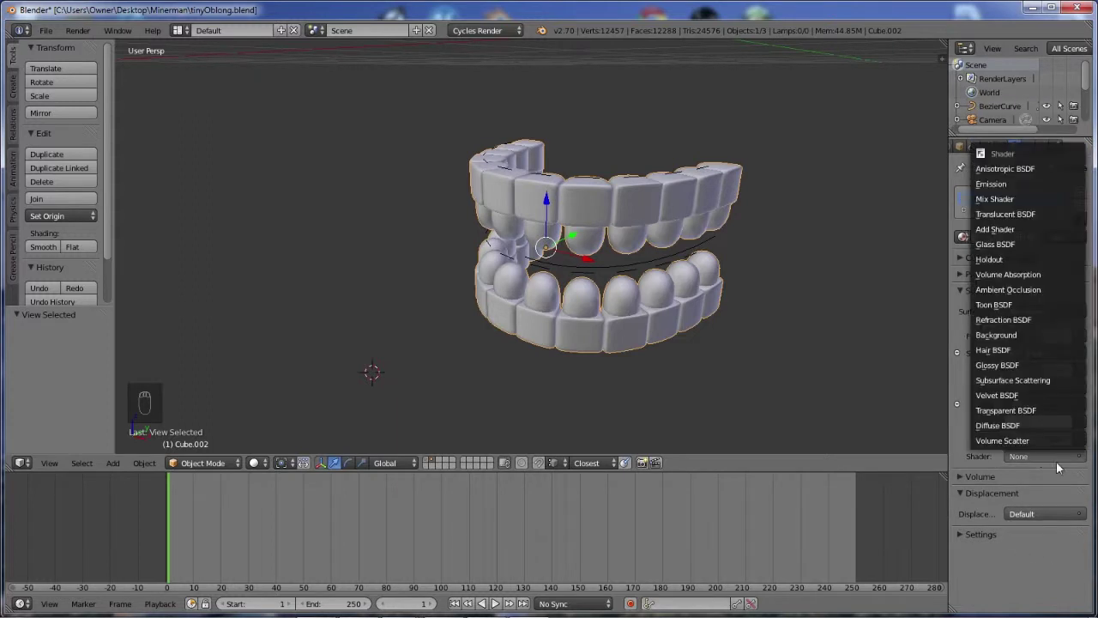
click(1015, 365)
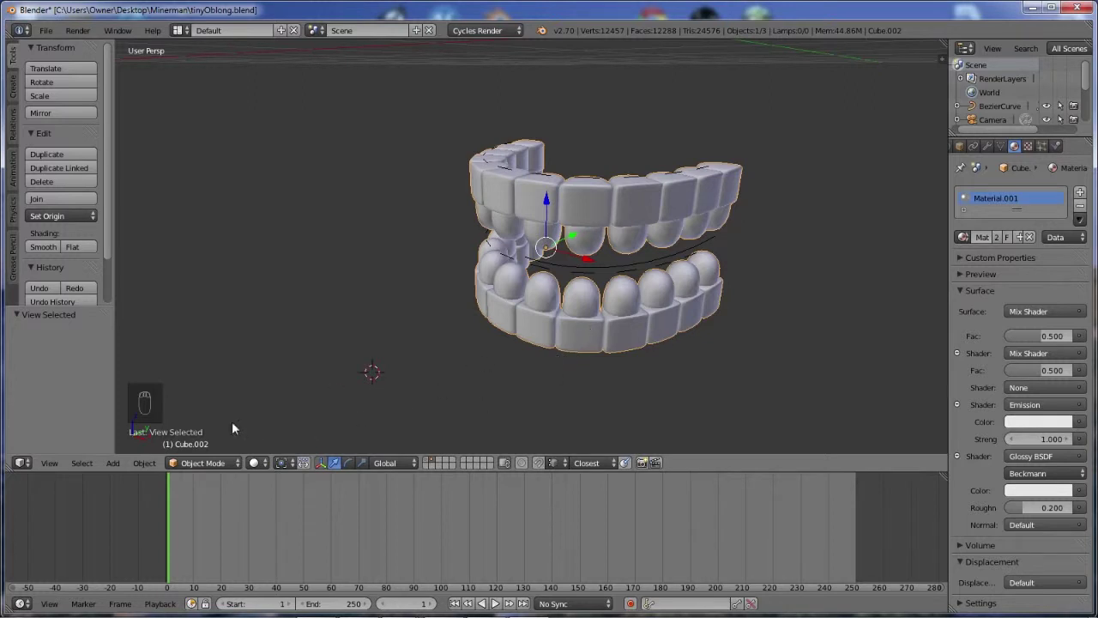
Preview the teeth in Rendered viewport shading and align the camera to the current view
click(257, 462)
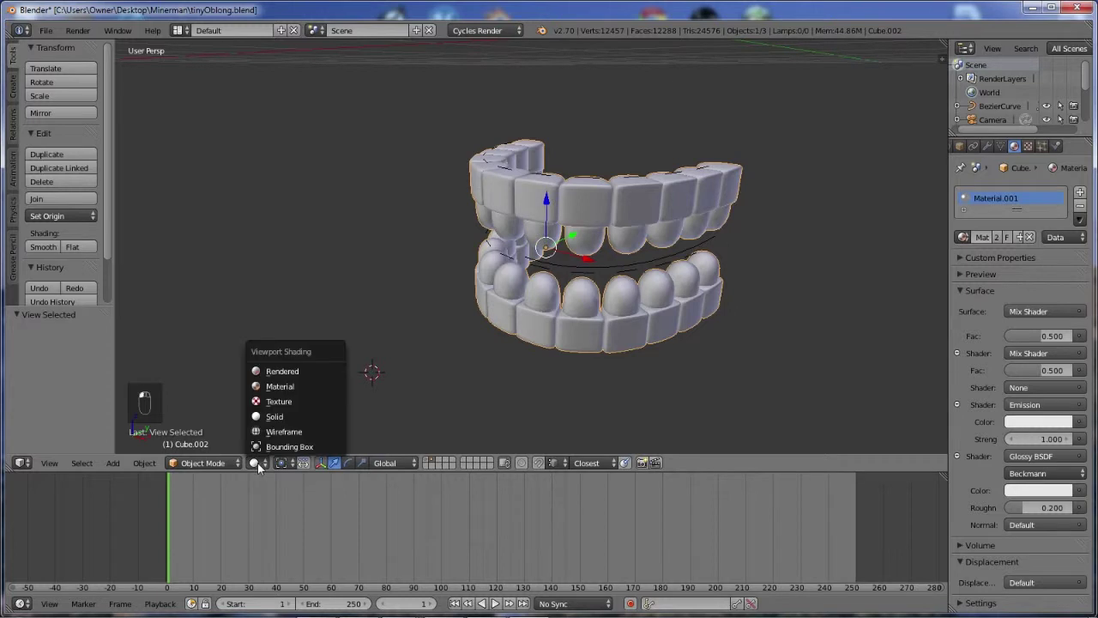
click(277, 372)
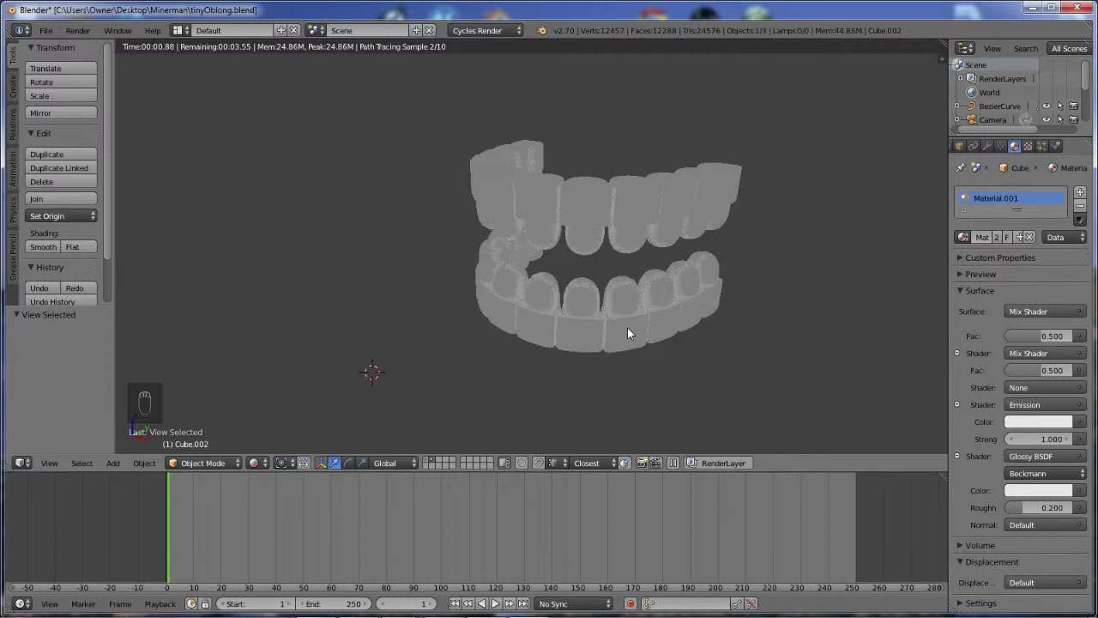
key(ctrl+alt+KP_0)
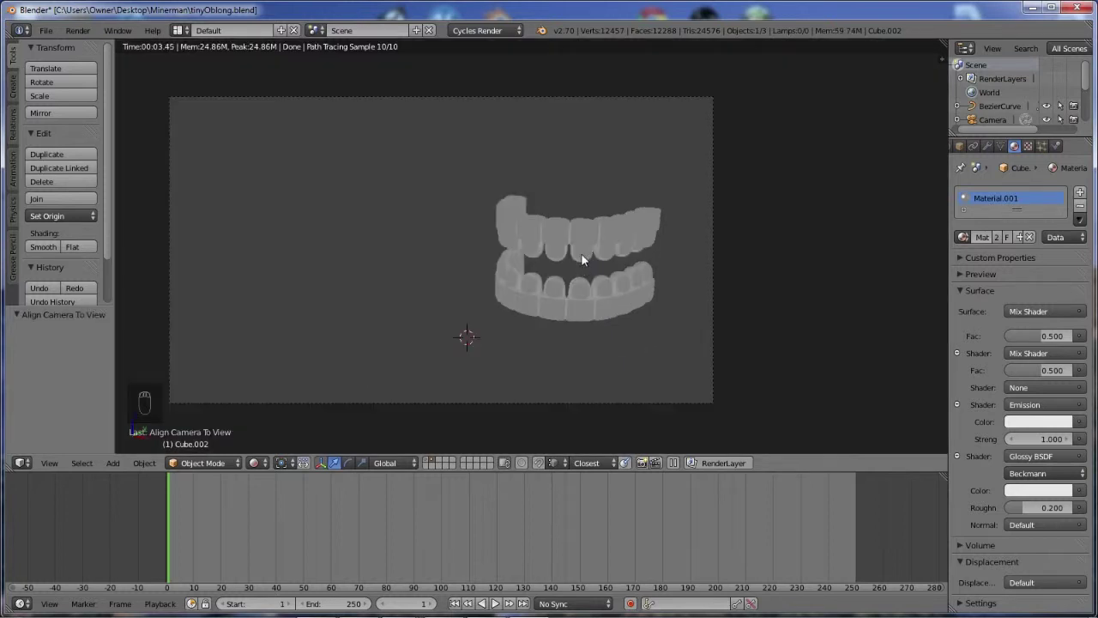
Return the viewport to Solid shading, leave the camera view, and deselect everything
click(254, 463)
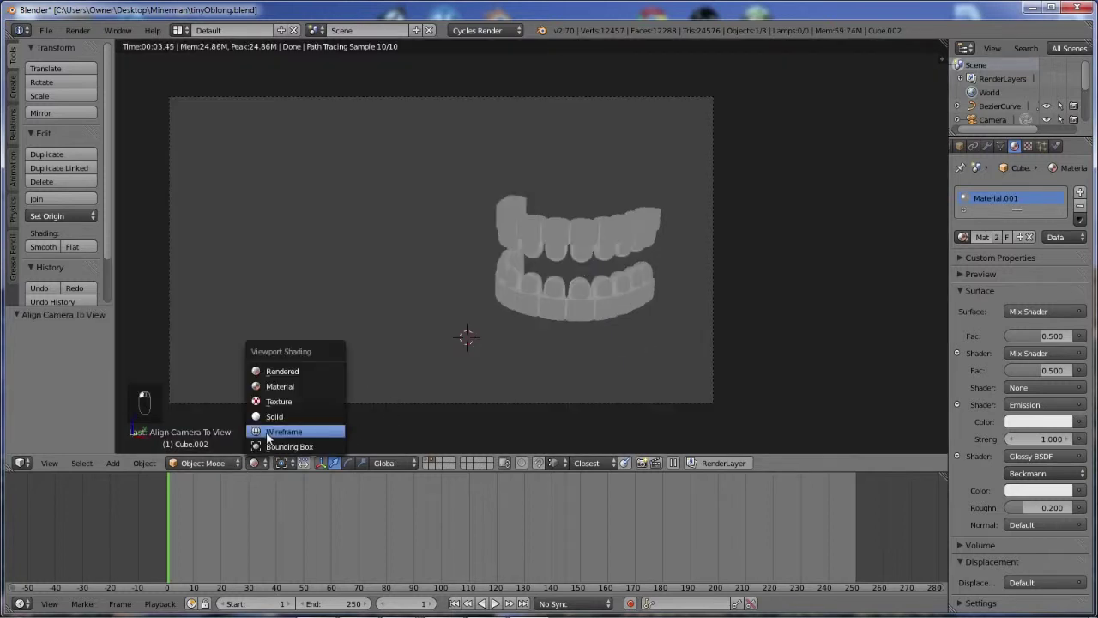
click(273, 416)
middle_drag(830, 269, 657, 230)
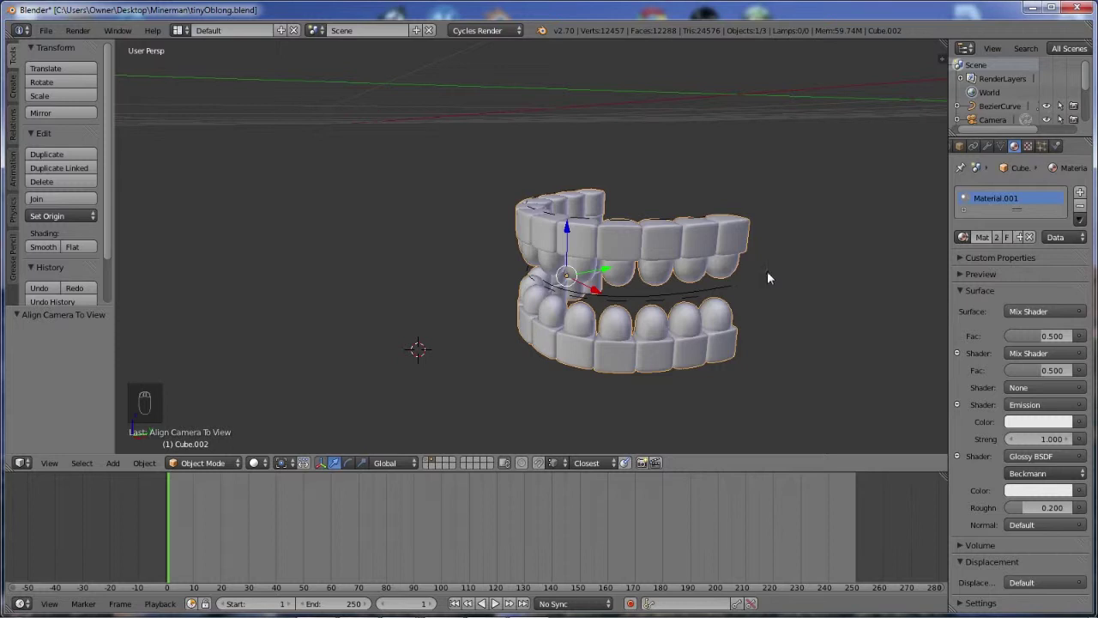
key(a)
middle_drag(758, 309, 762, 329)
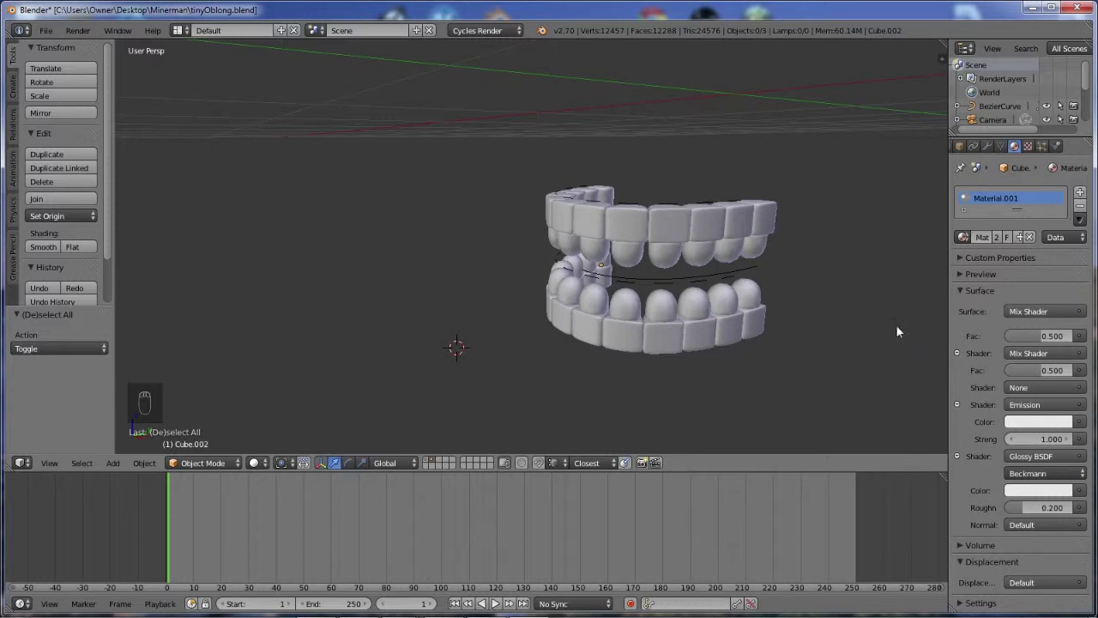
Remove the teeth's Material.001 slot and add a new slot with a new material
click(1080, 208)
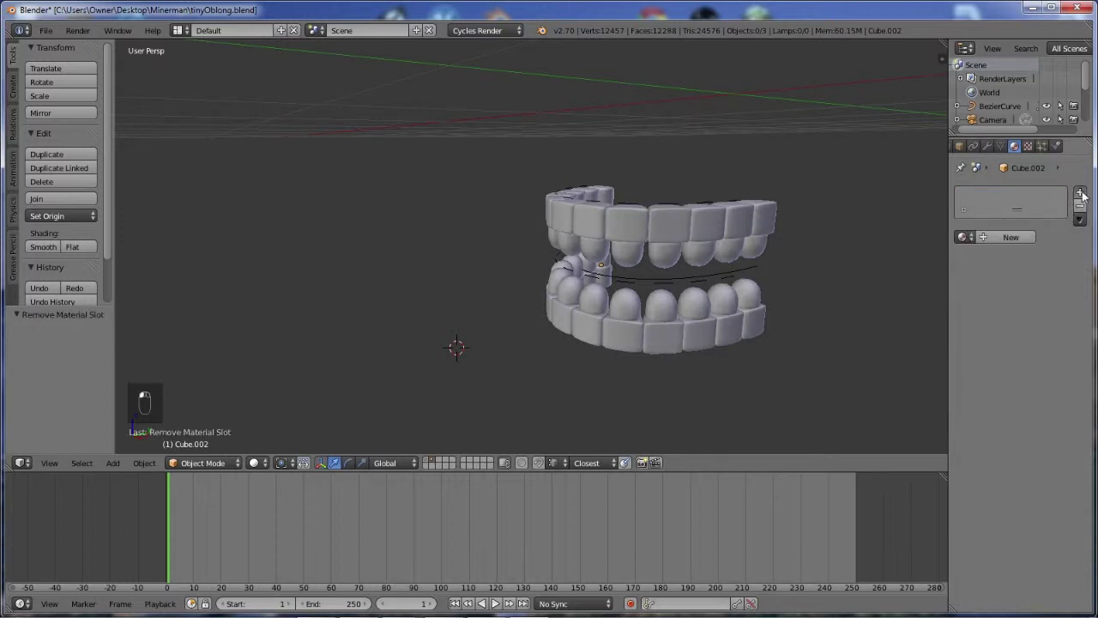
click(1080, 192)
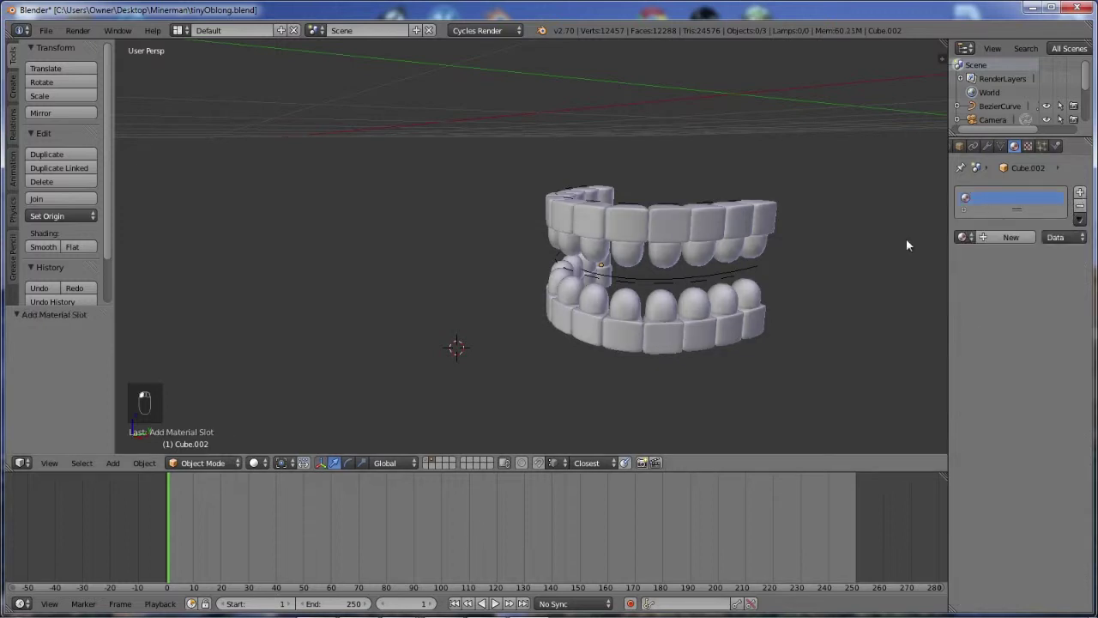
click(994, 238)
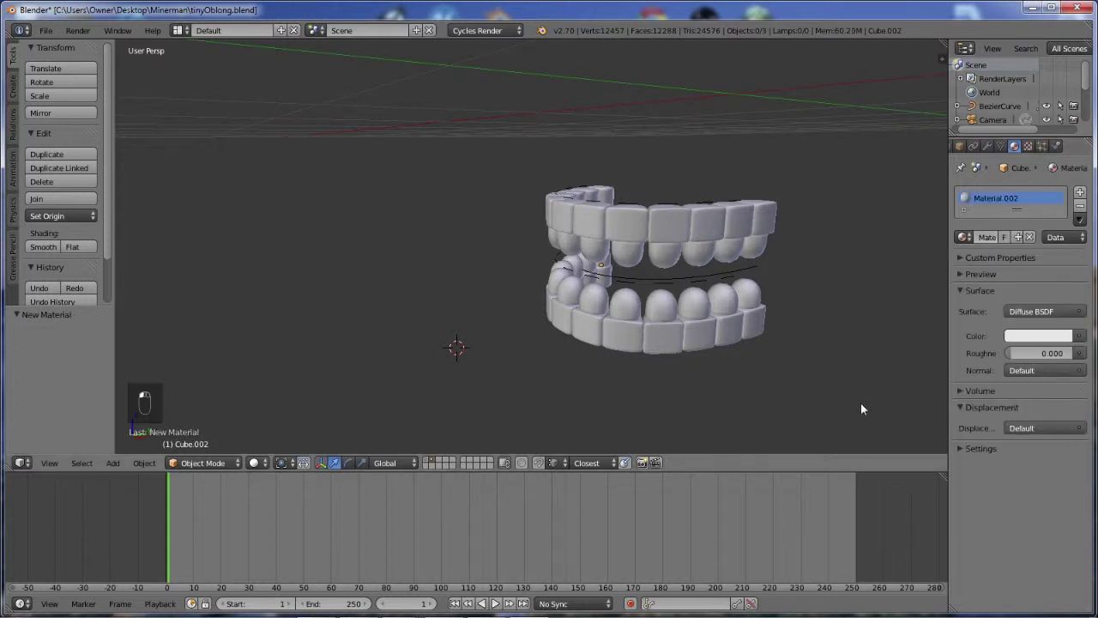
Set the new material's surface to Mix Shader and use another Mix Shader as its first shader
click(1026, 311)
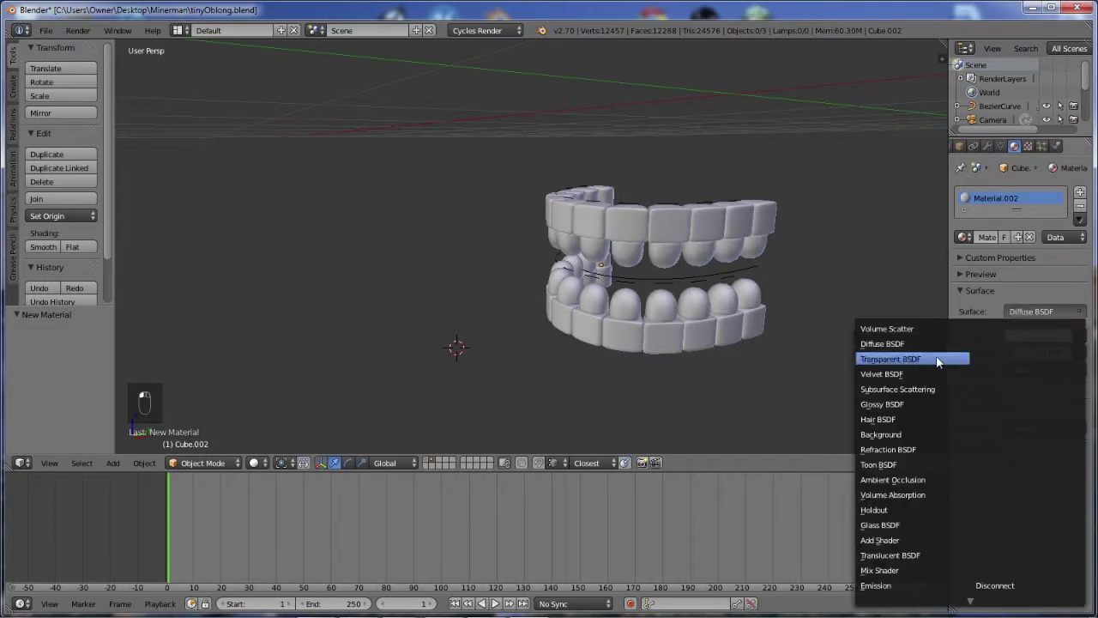
click(890, 568)
click(1030, 353)
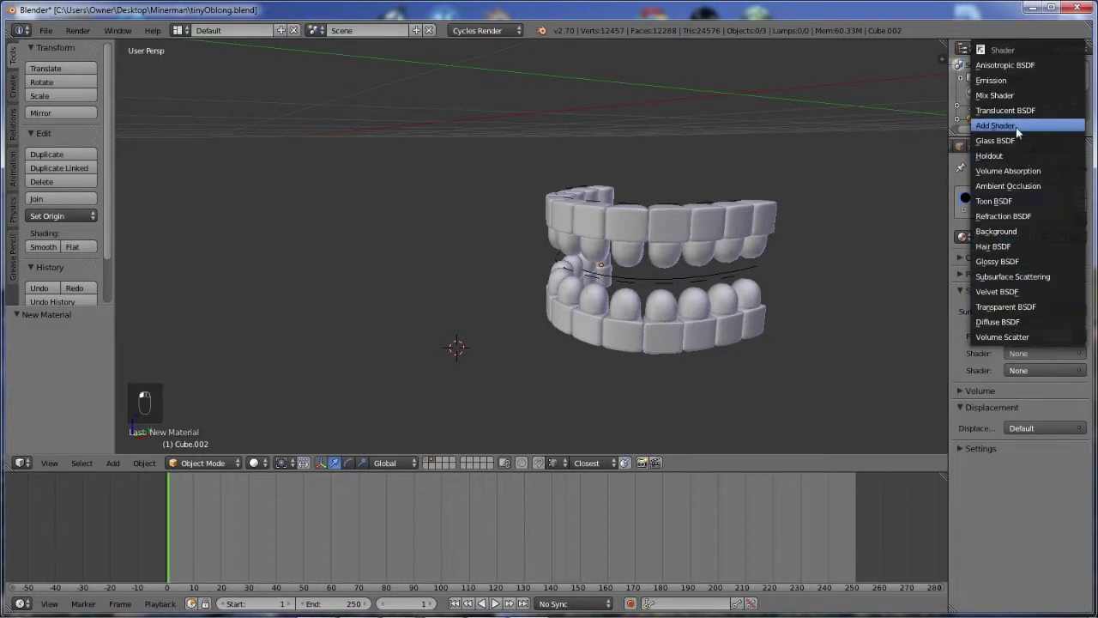
click(1013, 95)
Try Emission as the second shader of the nested Mix Shader
click(1033, 405)
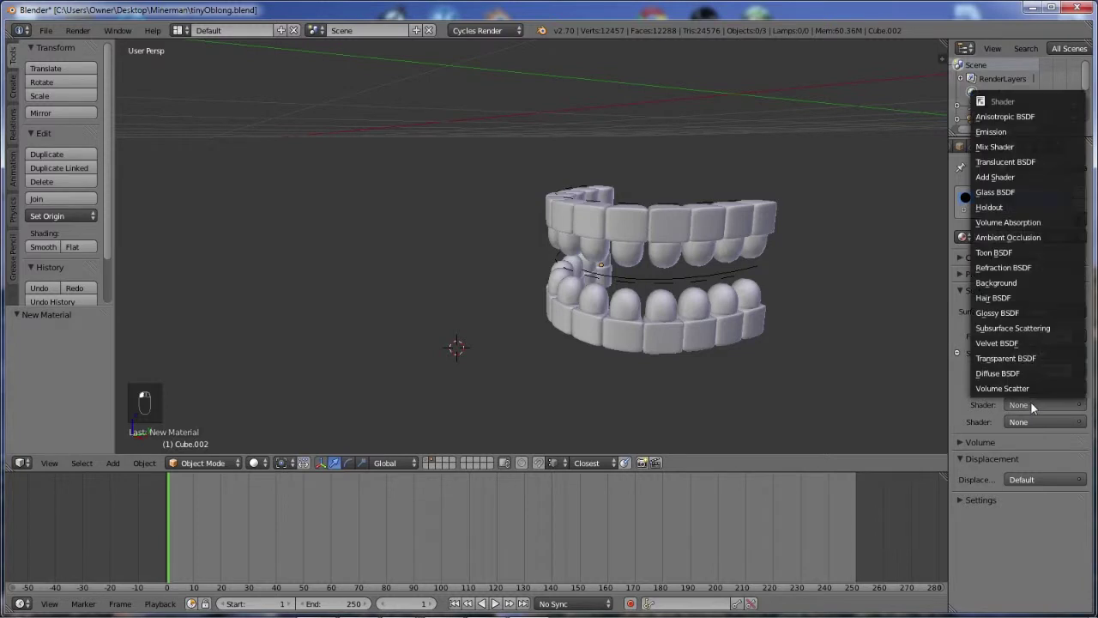
click(996, 133)
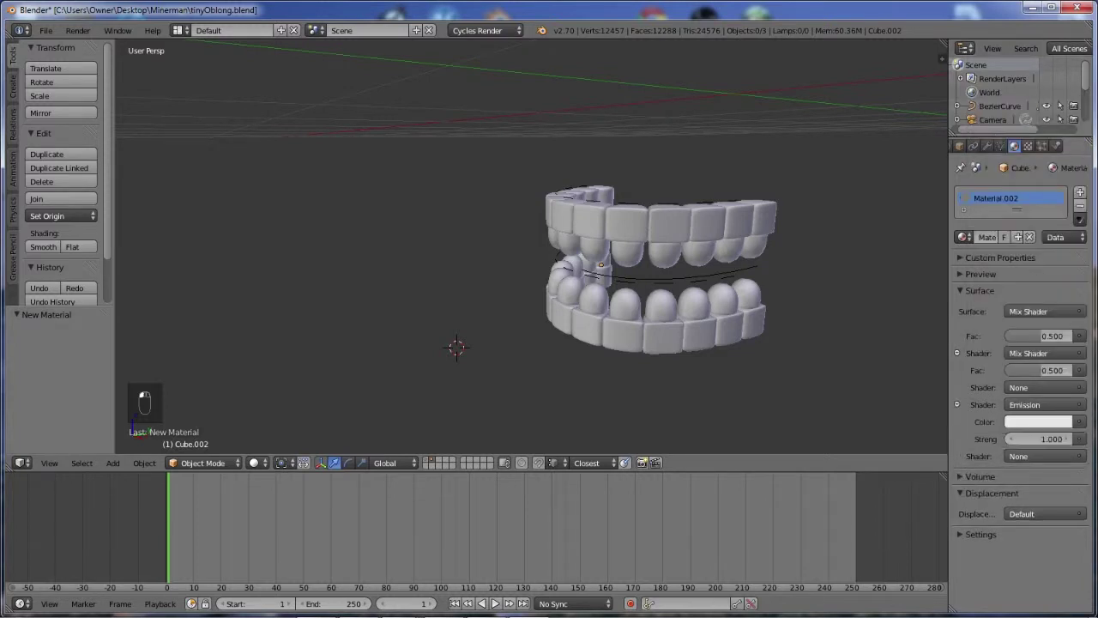
click(1033, 455)
click(1032, 408)
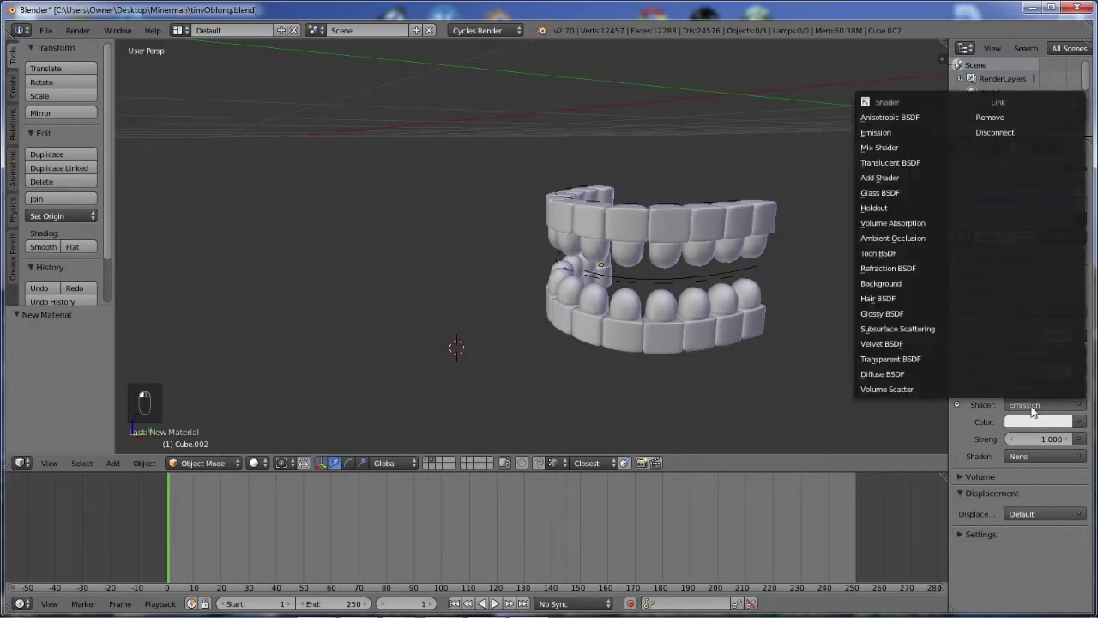
click(913, 151)
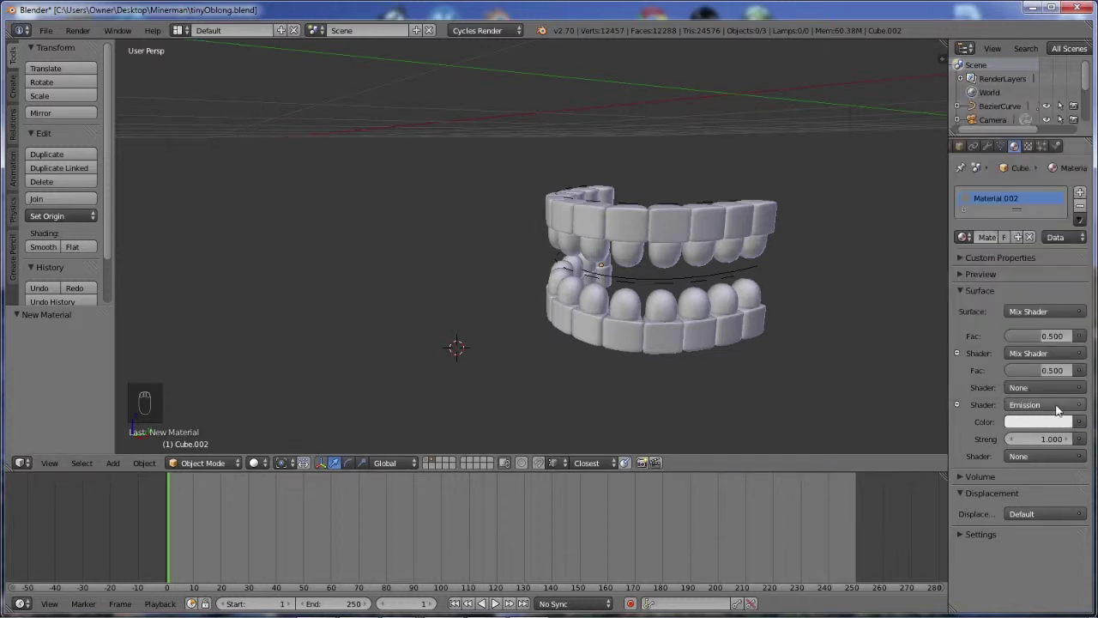
Set the nested Mix Shader's second shader to Diffuse BSDF and the outer Mix Shader's second shader to Glossy BSDF
click(1056, 405)
click(892, 374)
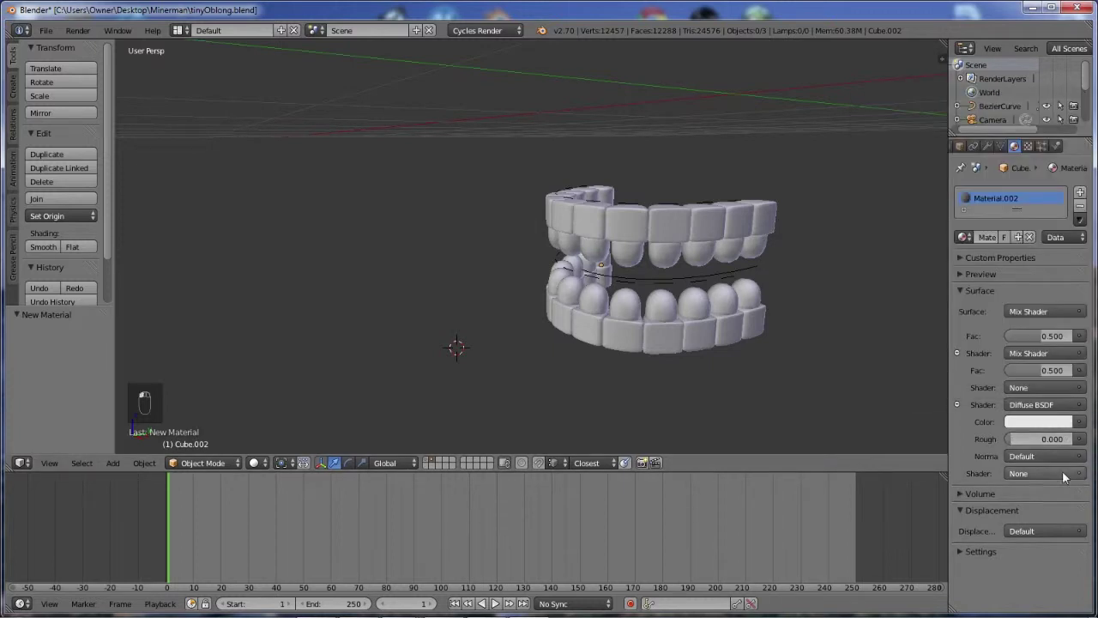
click(1041, 472)
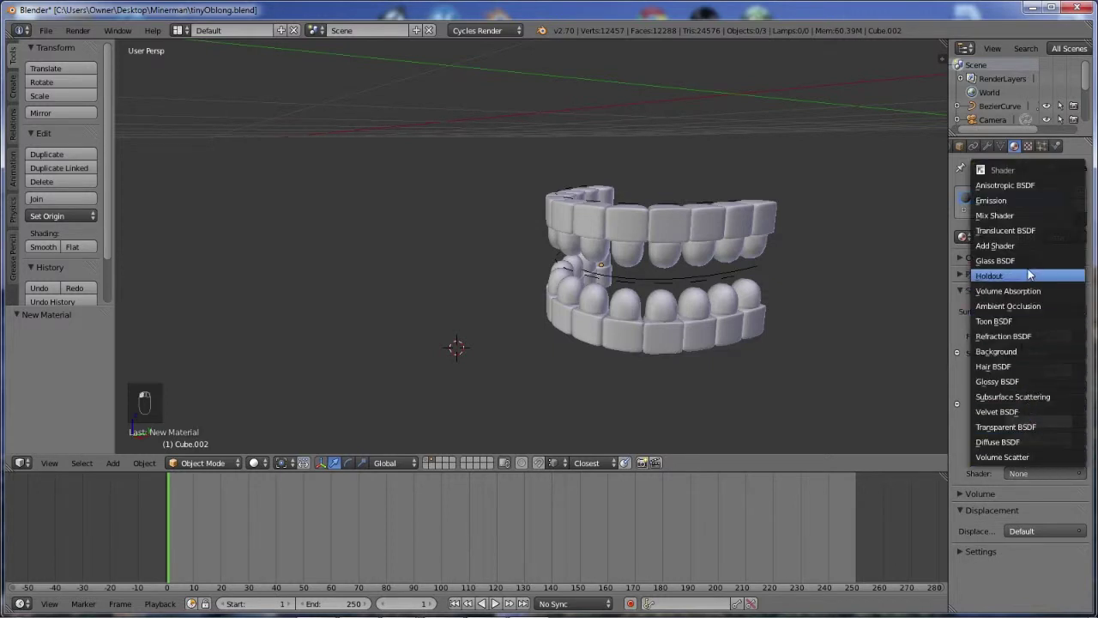
click(1012, 382)
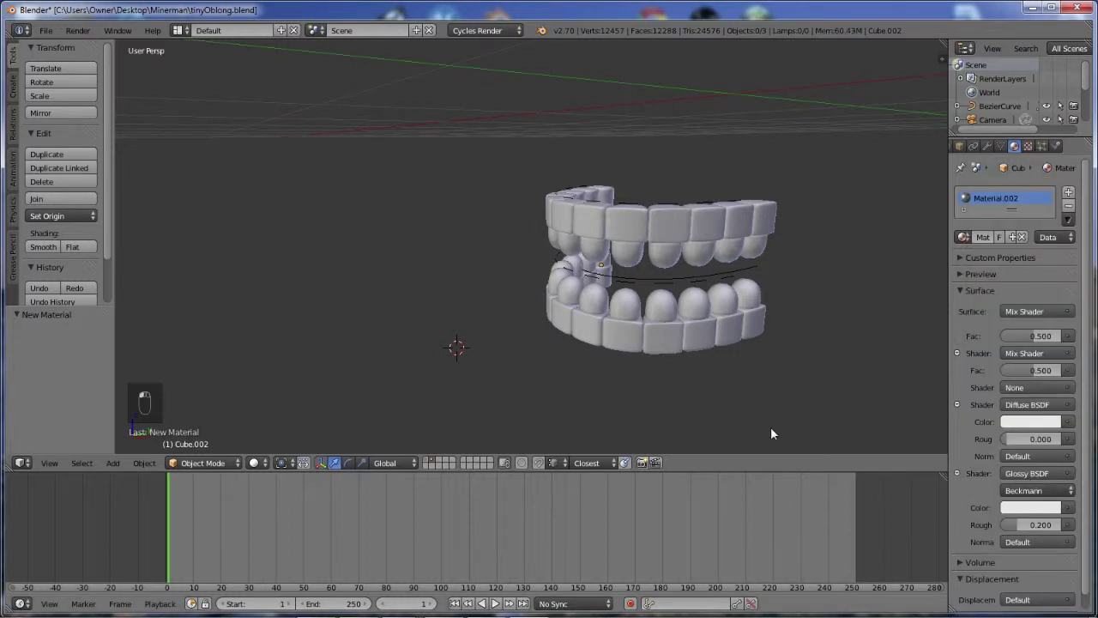
Add a second material slot to the teeth object and create a new material in it
middle_drag(678, 250, 767, 250)
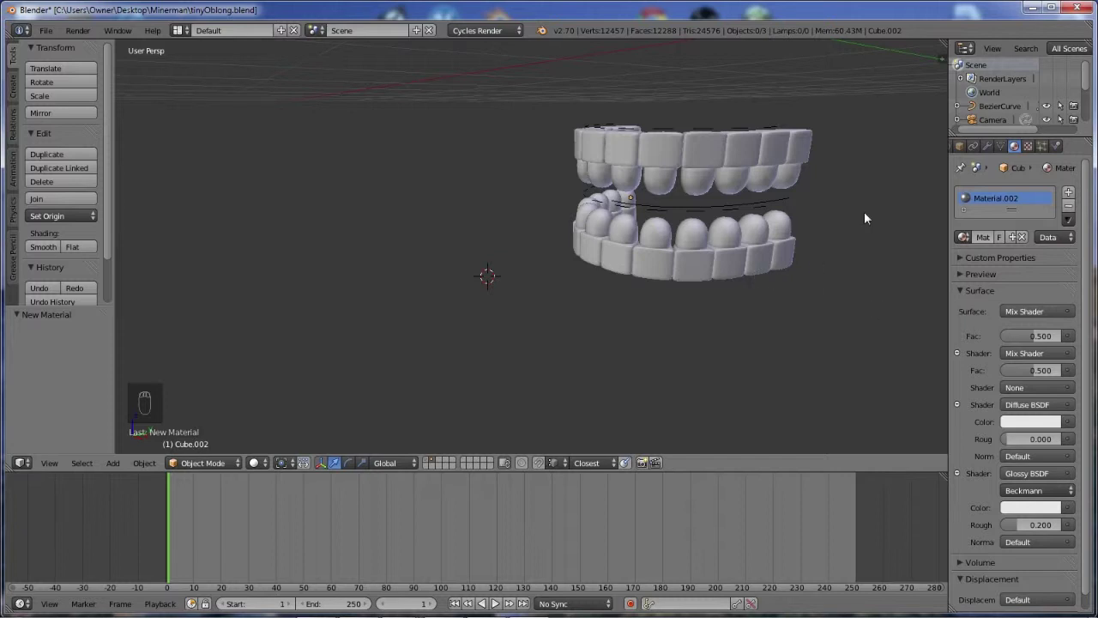
click(1068, 193)
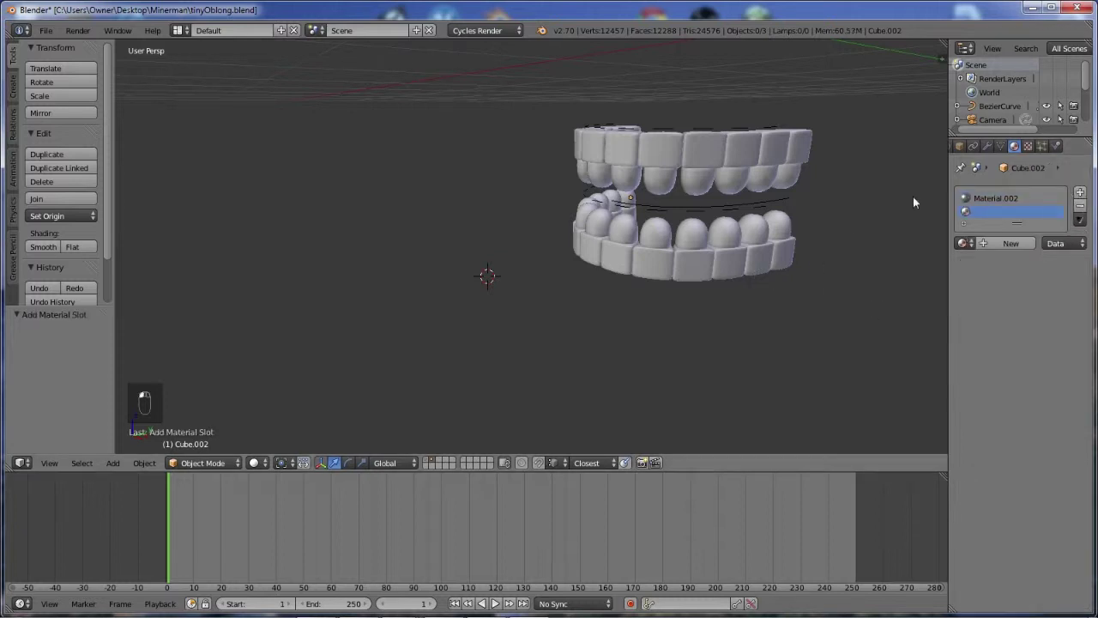
click(999, 243)
Edit the upper teeth mesh in front view, using face selection and wireframe display with nothing selected
middle_drag(733, 203, 769, 208)
key(Tab)
key(KP_1)
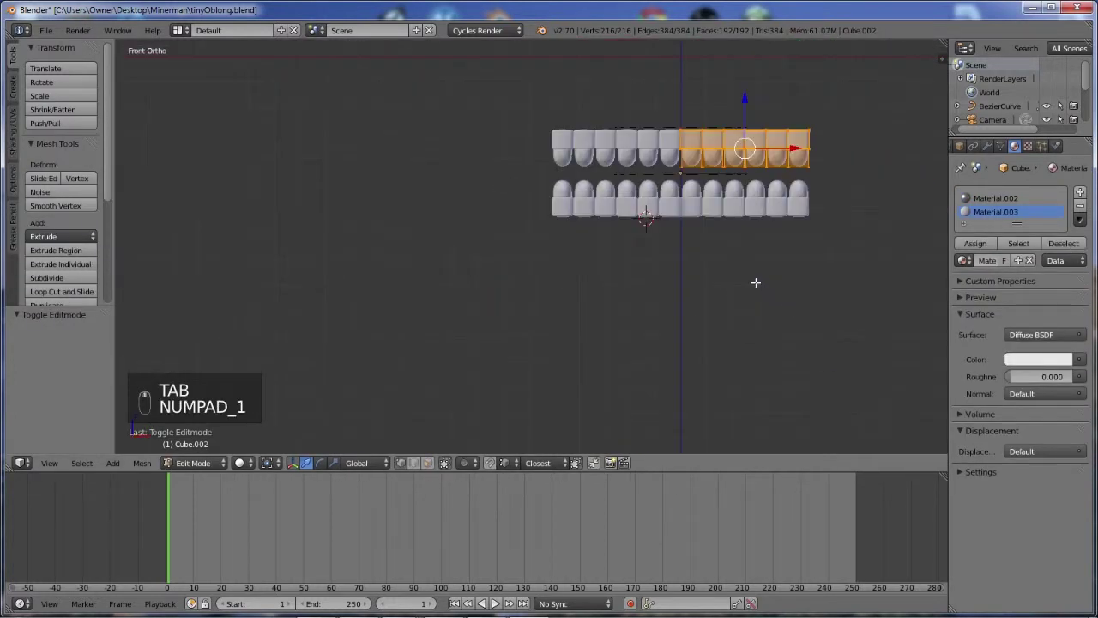
key(KP_Decimal)
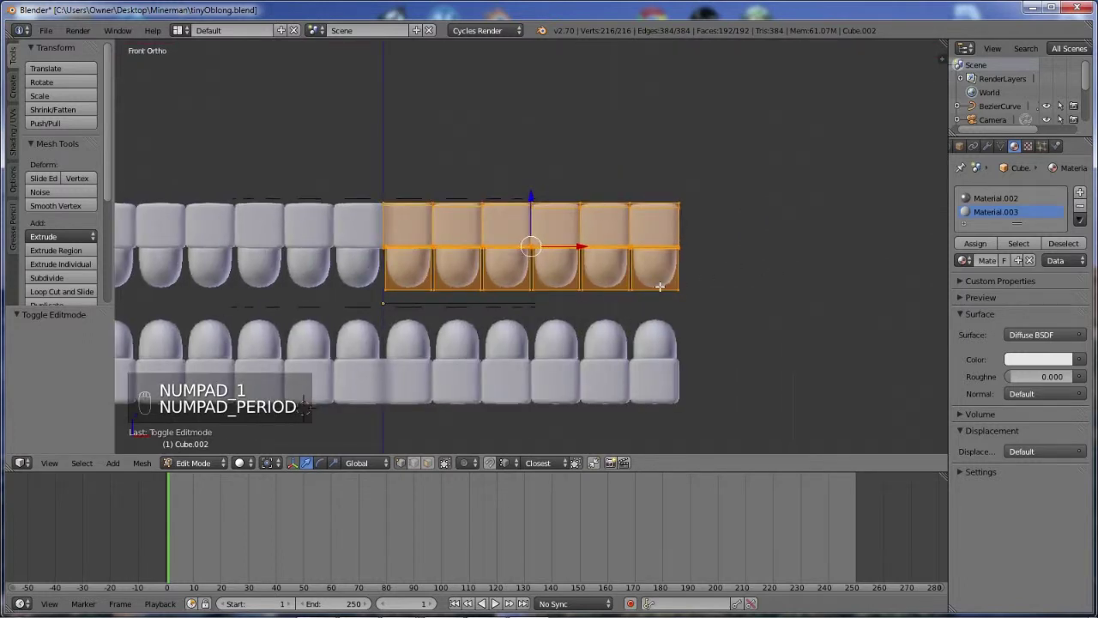
key(z)
key(z)
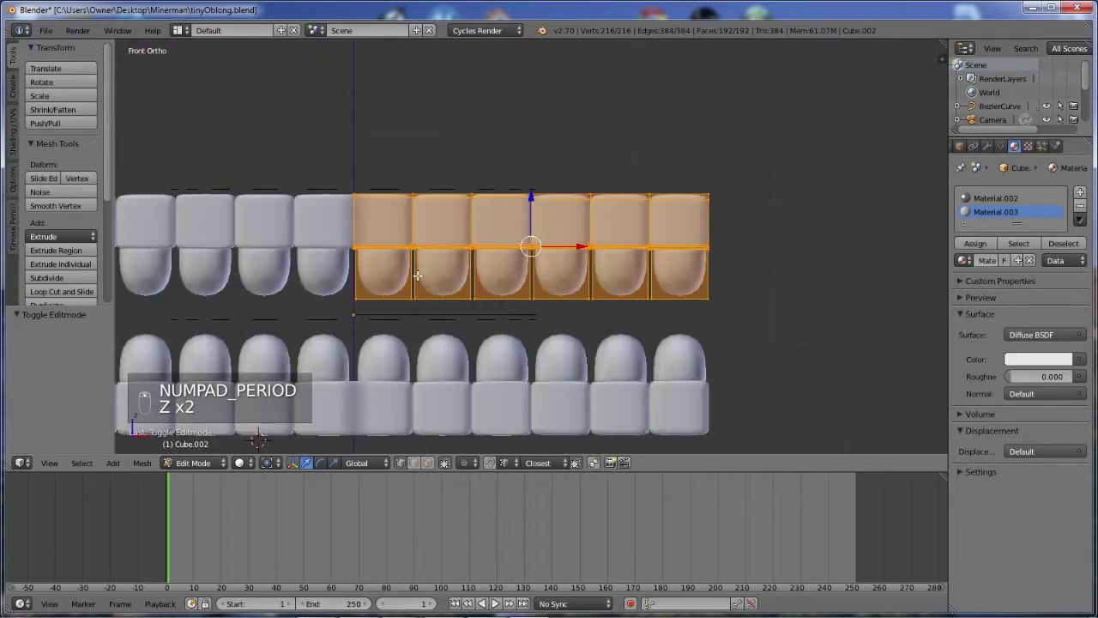
click(996, 197)
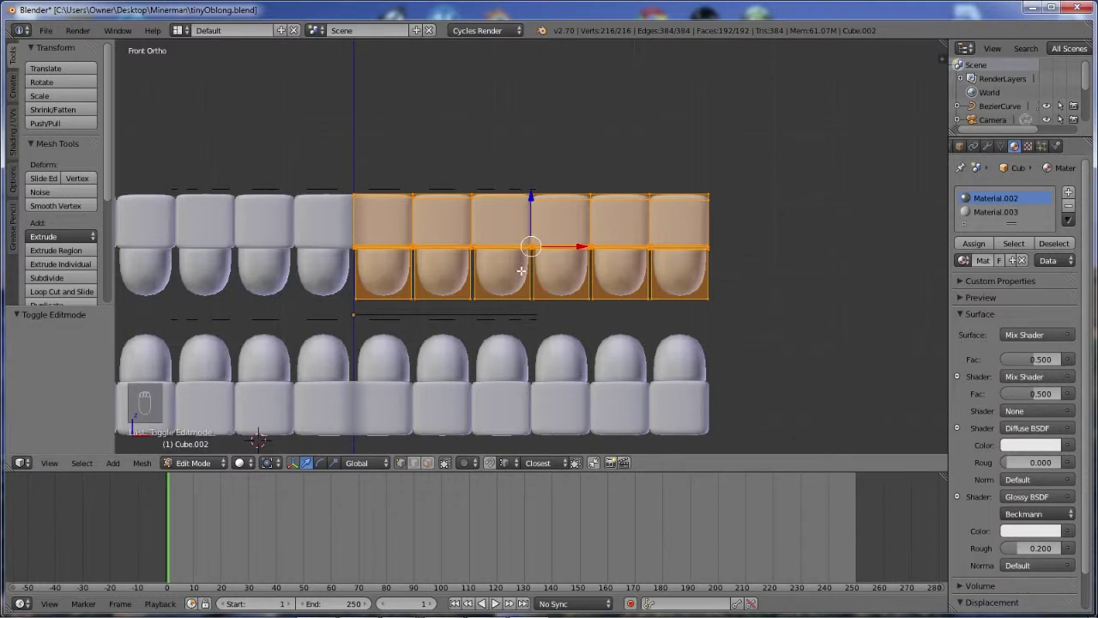
key(ctrl+Tab)
click(494, 295)
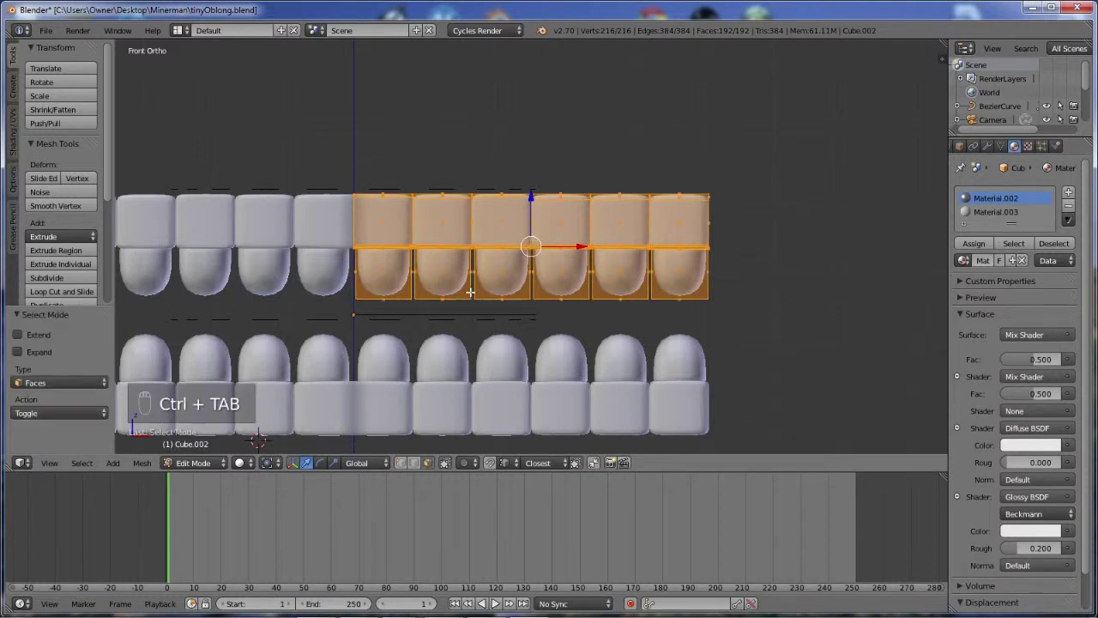
key(a)
key(z)
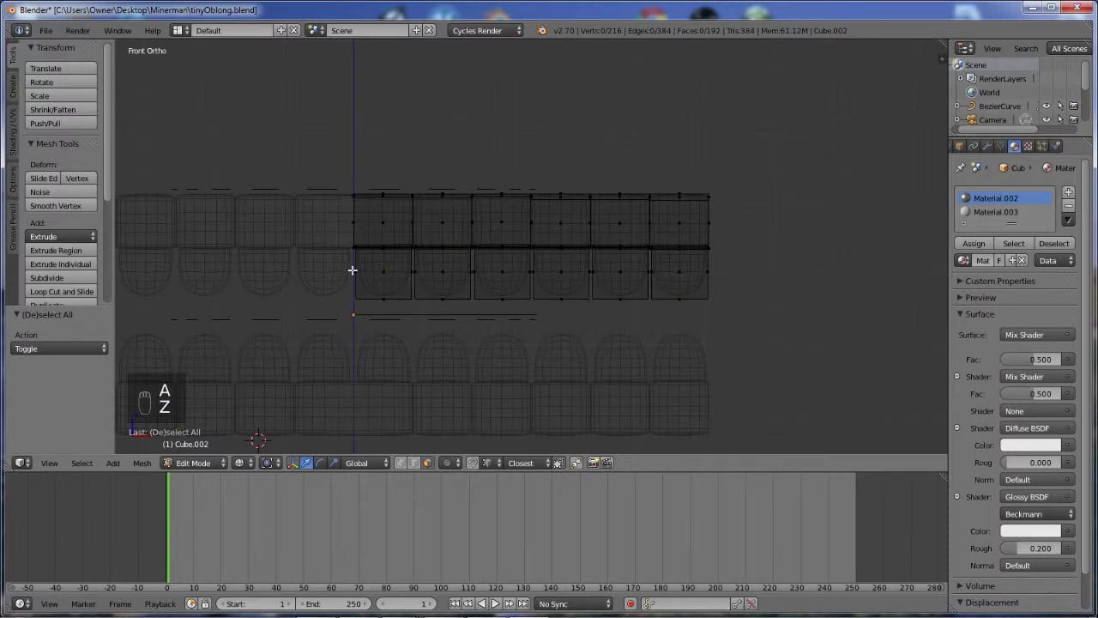
Box-select the faces along the lower part of the upper row, assign Material.002 to them, and deselect everything
key(b)
drag(337, 258, 775, 316)
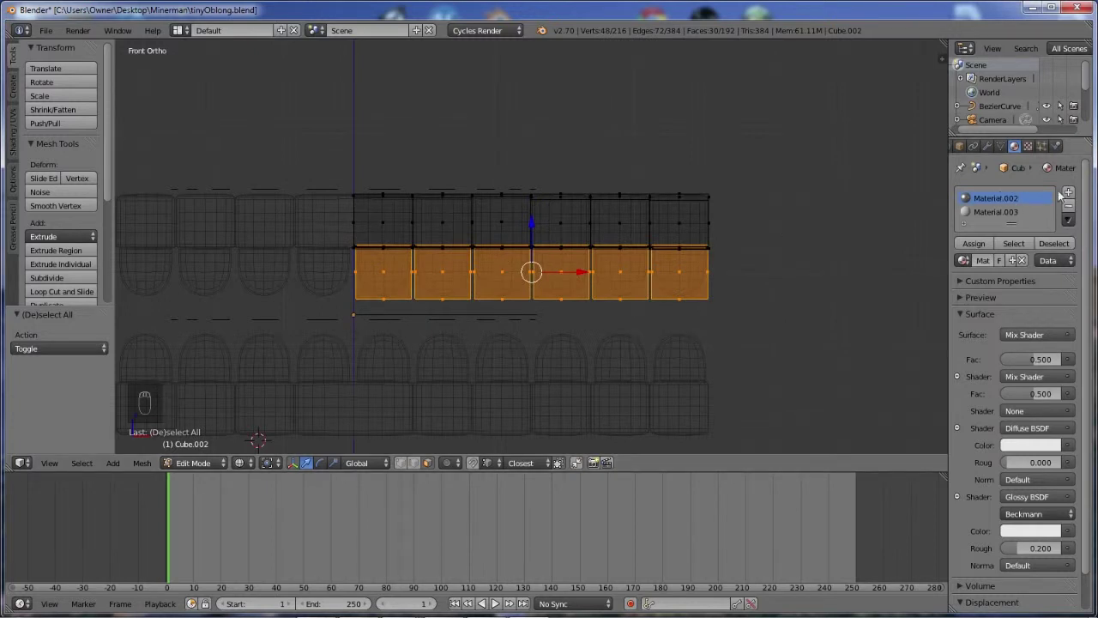
click(975, 245)
click(987, 211)
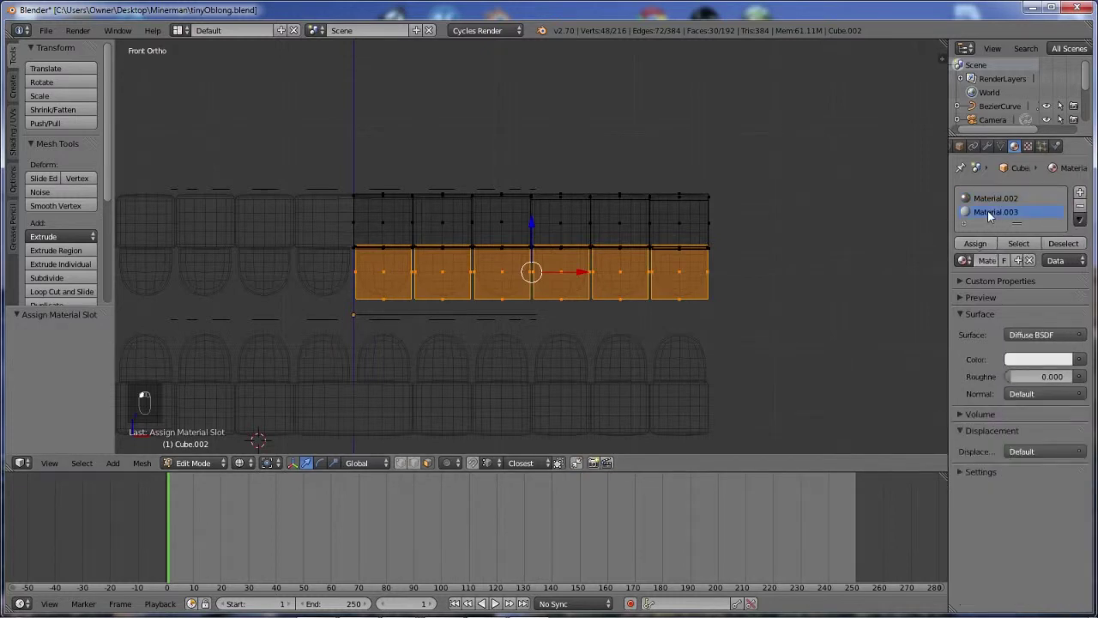
key(a)
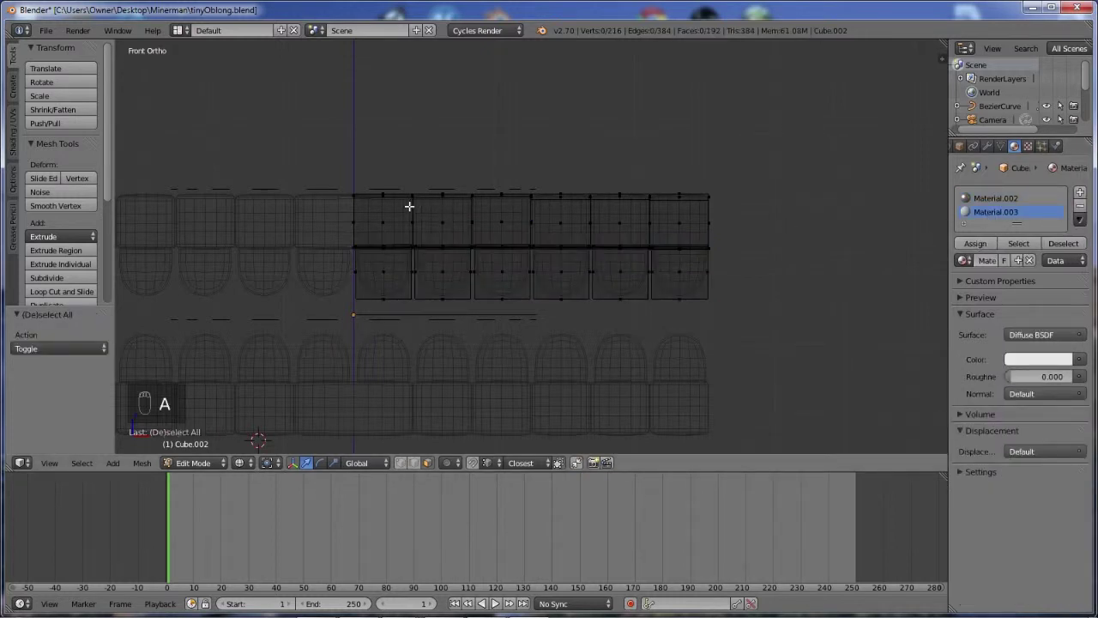
Select all six linked tooth pieces in the lower part of the upper row and assign Material.002 to them
middle_drag(343, 205, 406, 230)
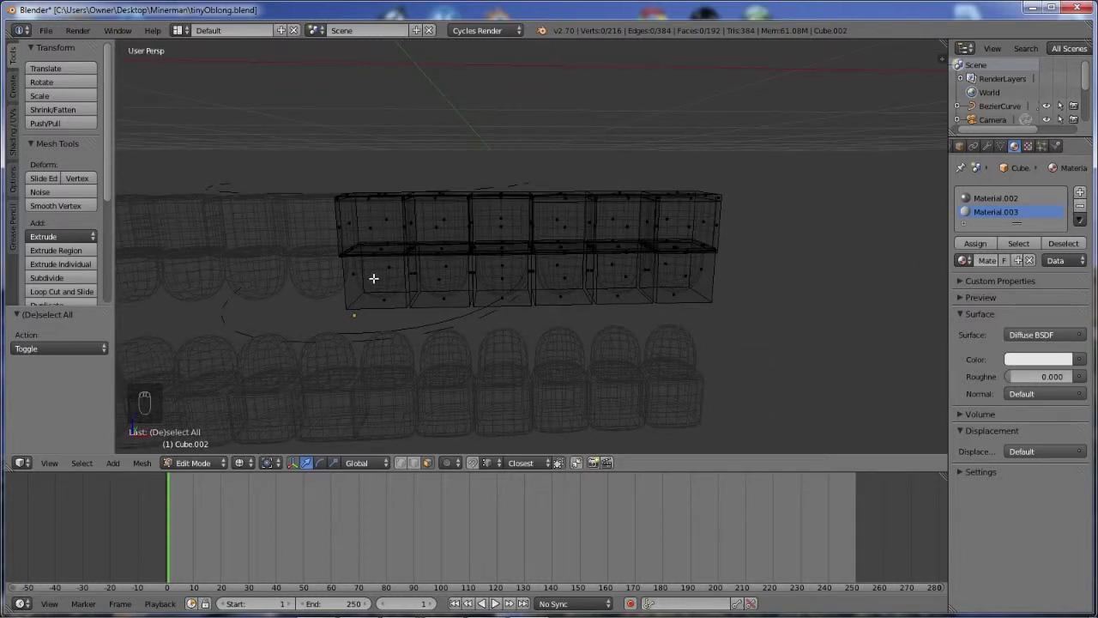
key(l)
key(l)
key(l)
key(l)
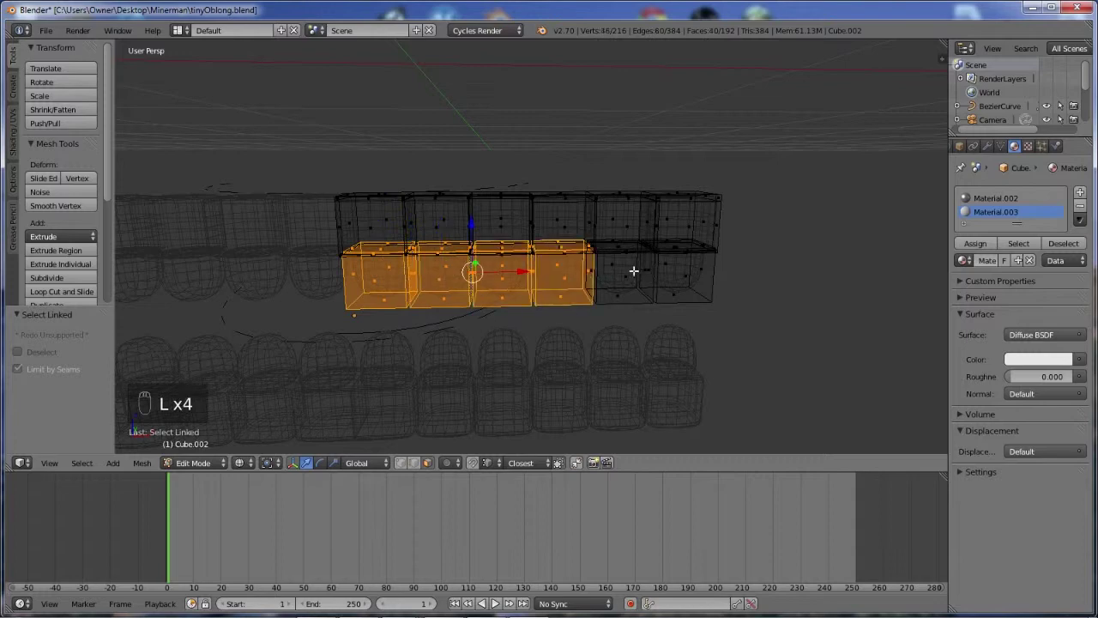
key(l)
key(l)
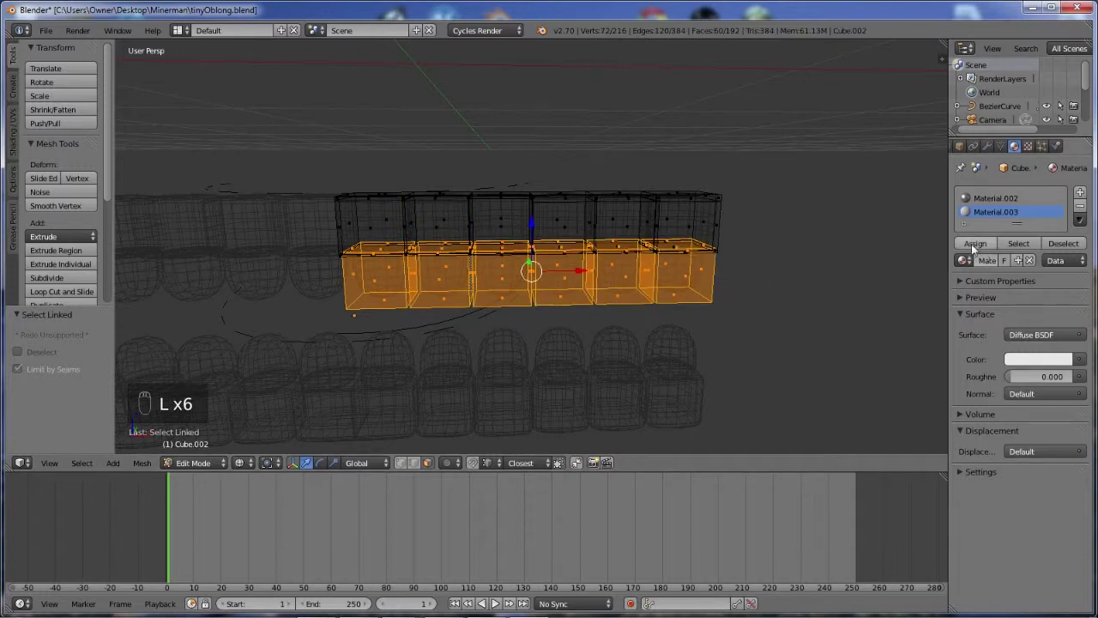
click(987, 197)
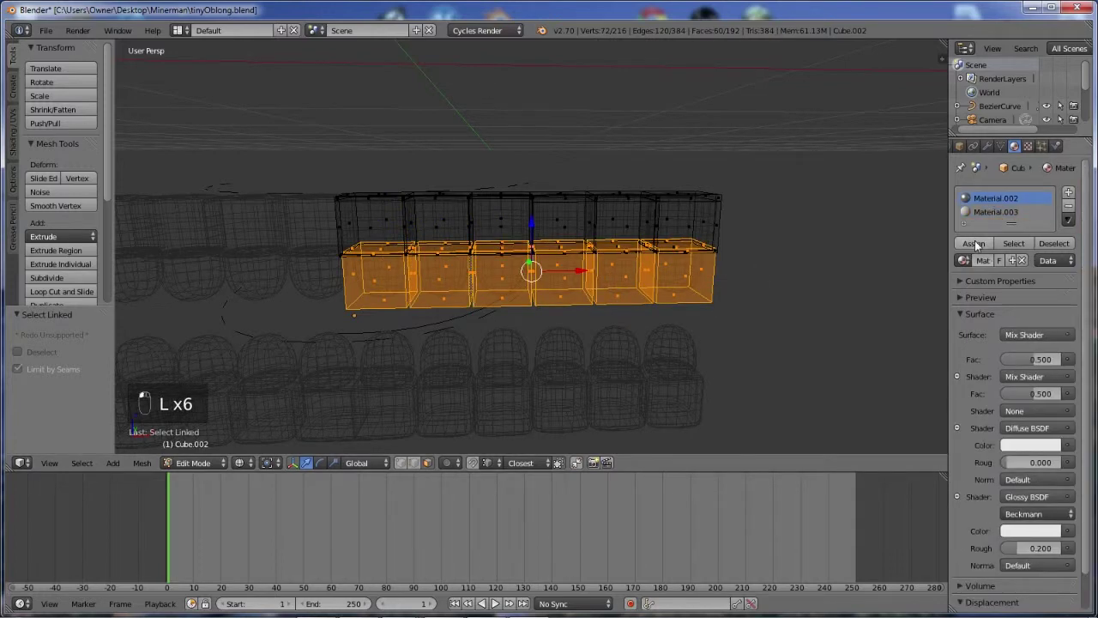
click(975, 244)
key(a)
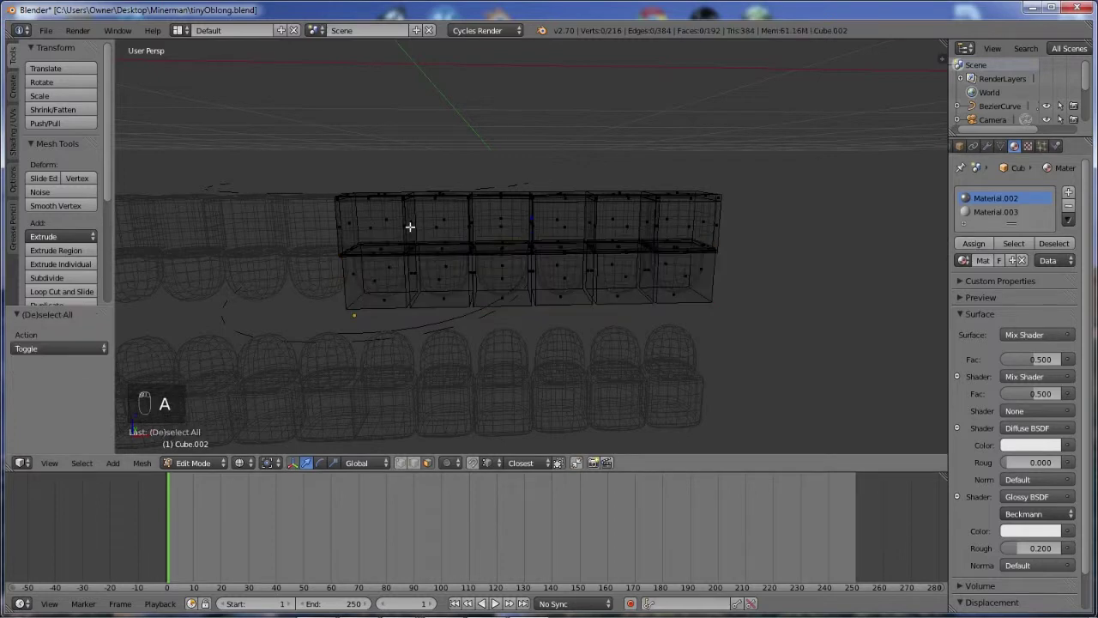
Select all six linked gum blocks above the teeth and assign Material.003 to them
middle_drag(417, 226, 394, 238)
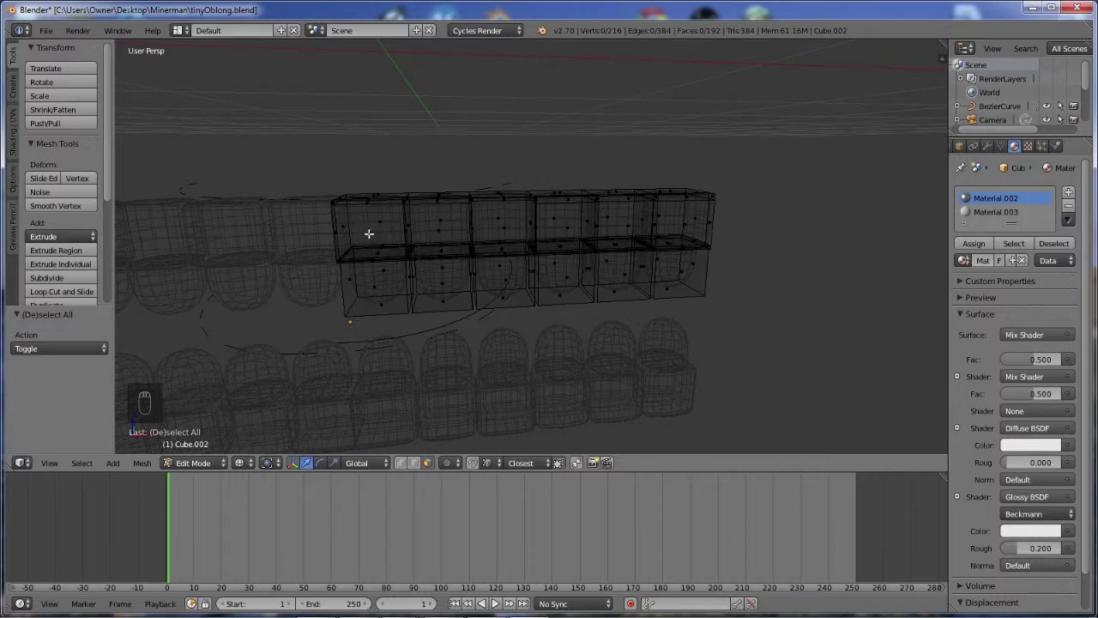
key(l)
key(l)
key(l)
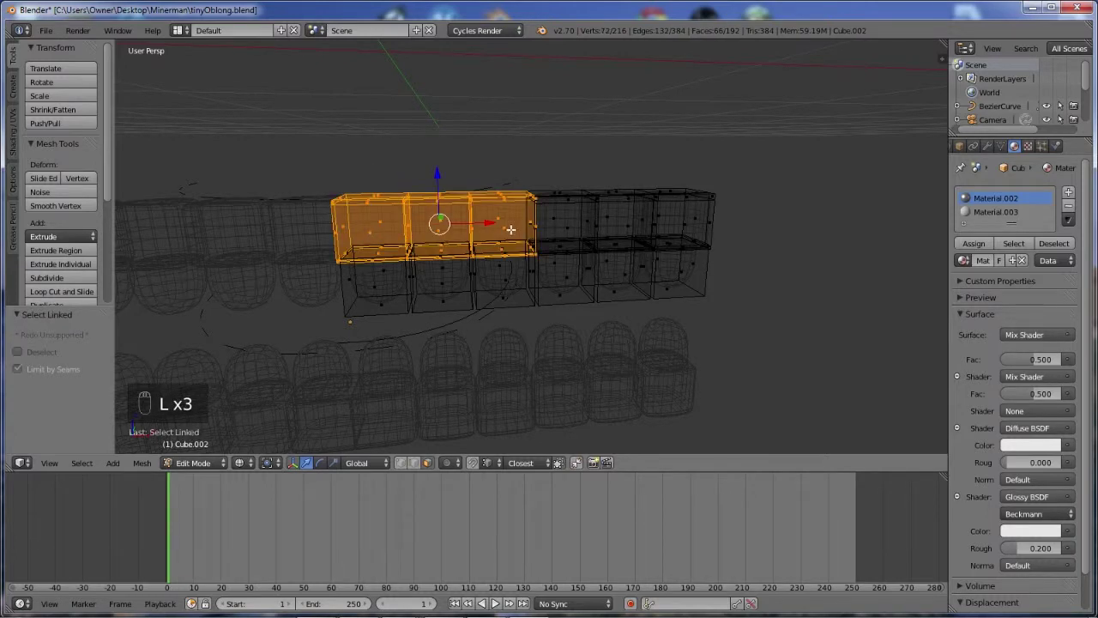
key(l)
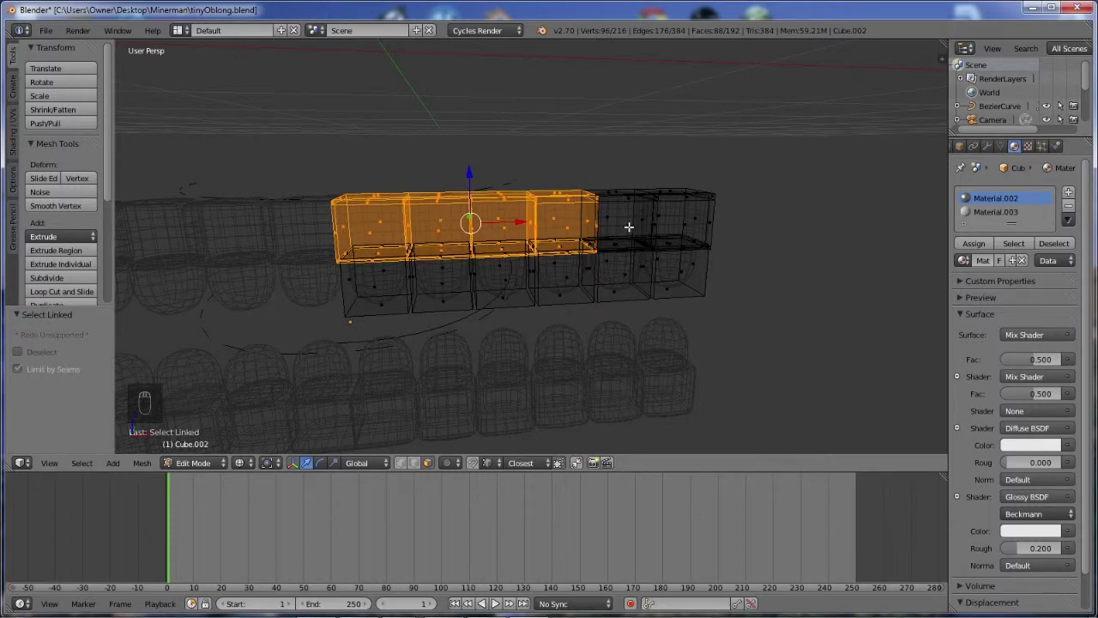
key(l)
key(l)
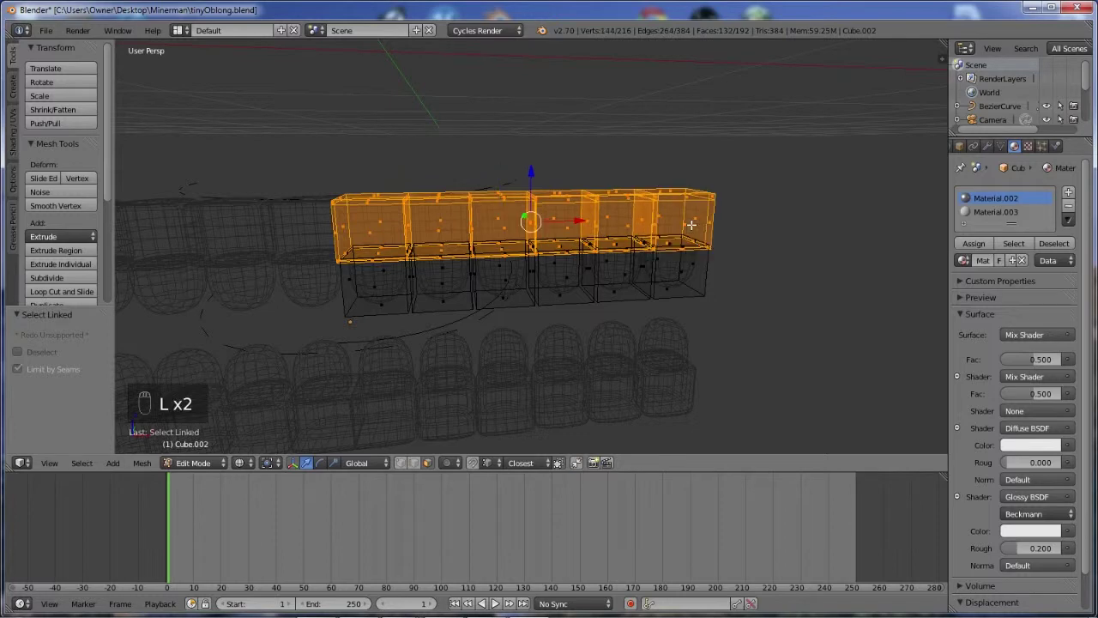
click(995, 211)
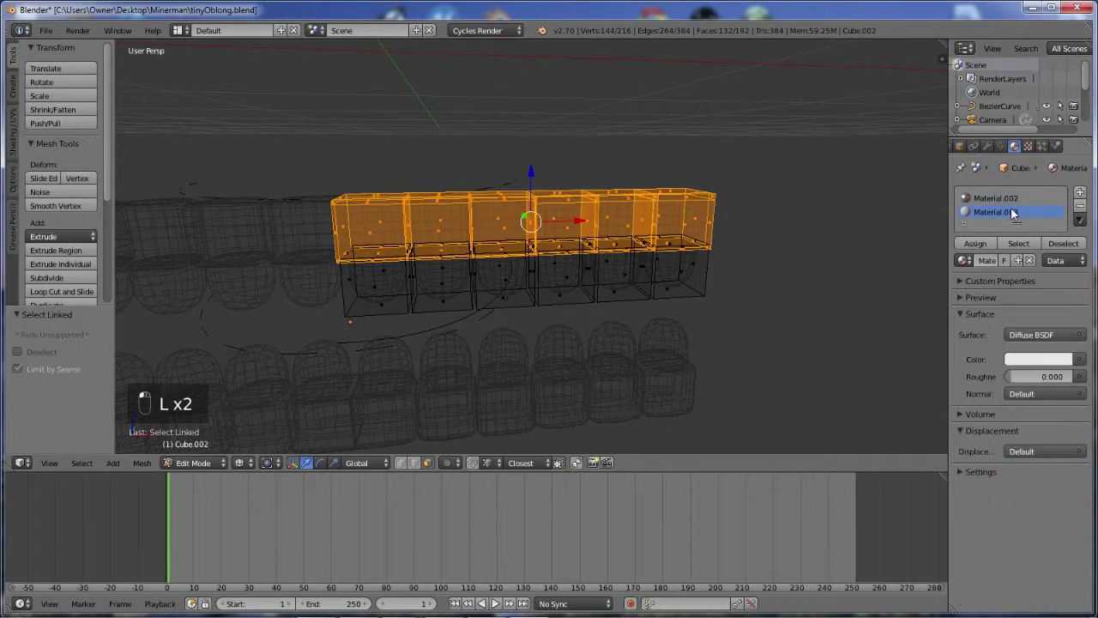
click(978, 243)
key(a)
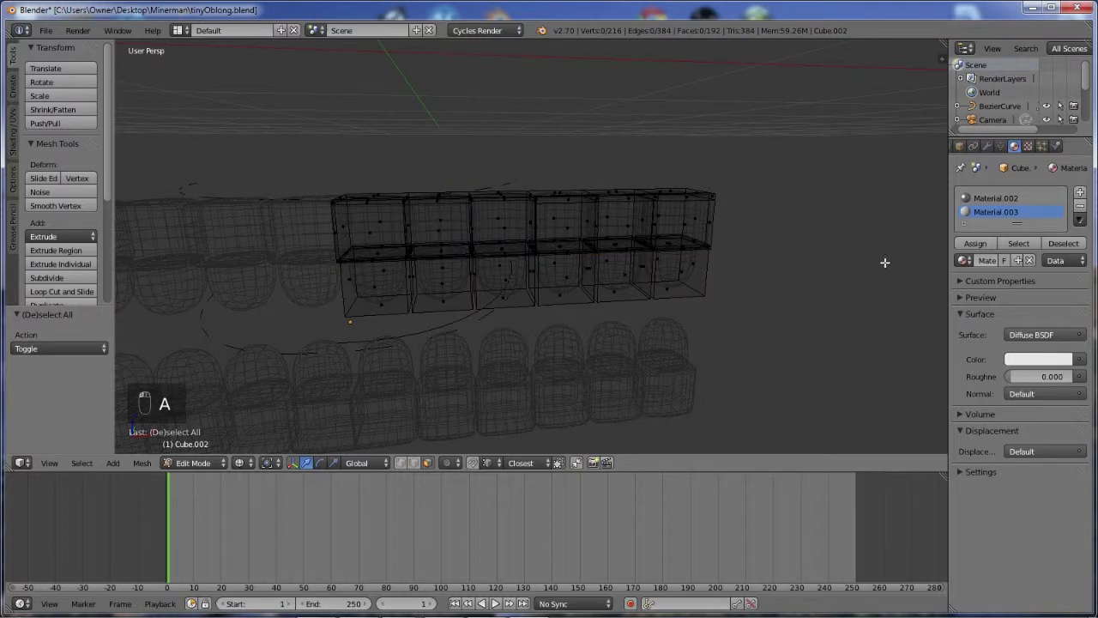
Preview the teeth in Rendered shading and lower the Fac of Material.002's nested Mix Shader to 0.275
click(239, 463)
click(255, 369)
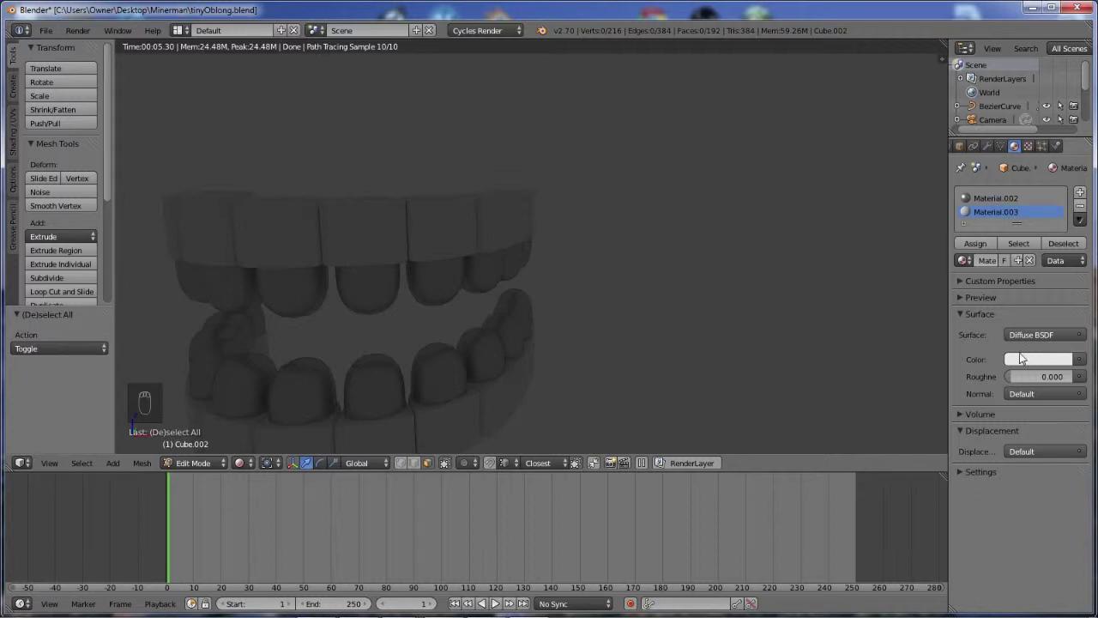
click(1000, 200)
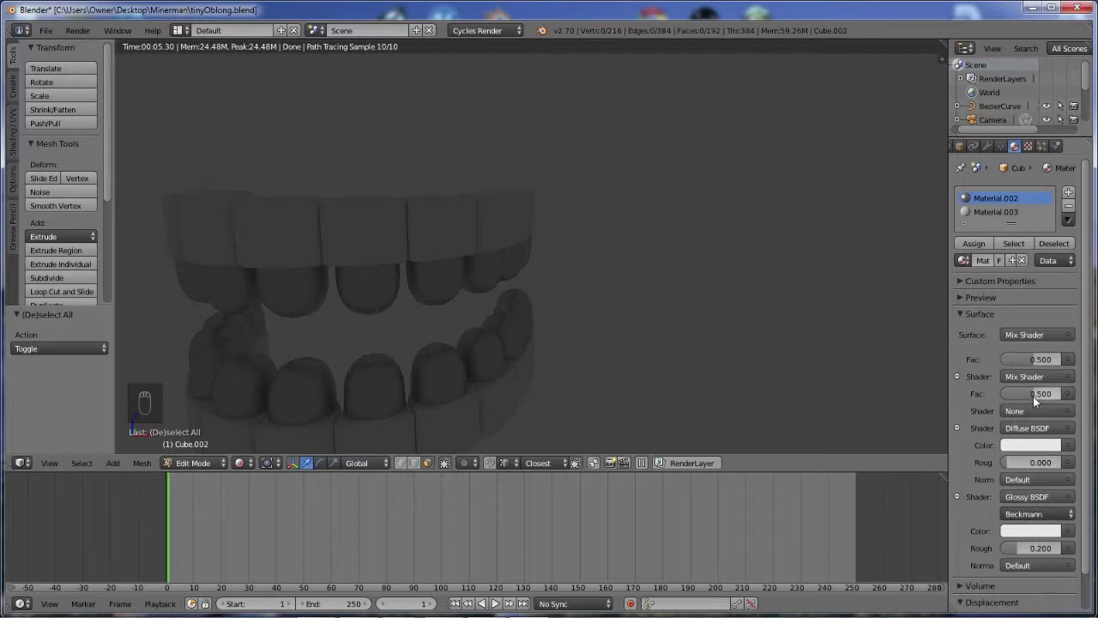
drag(1040, 393, 1020, 393)
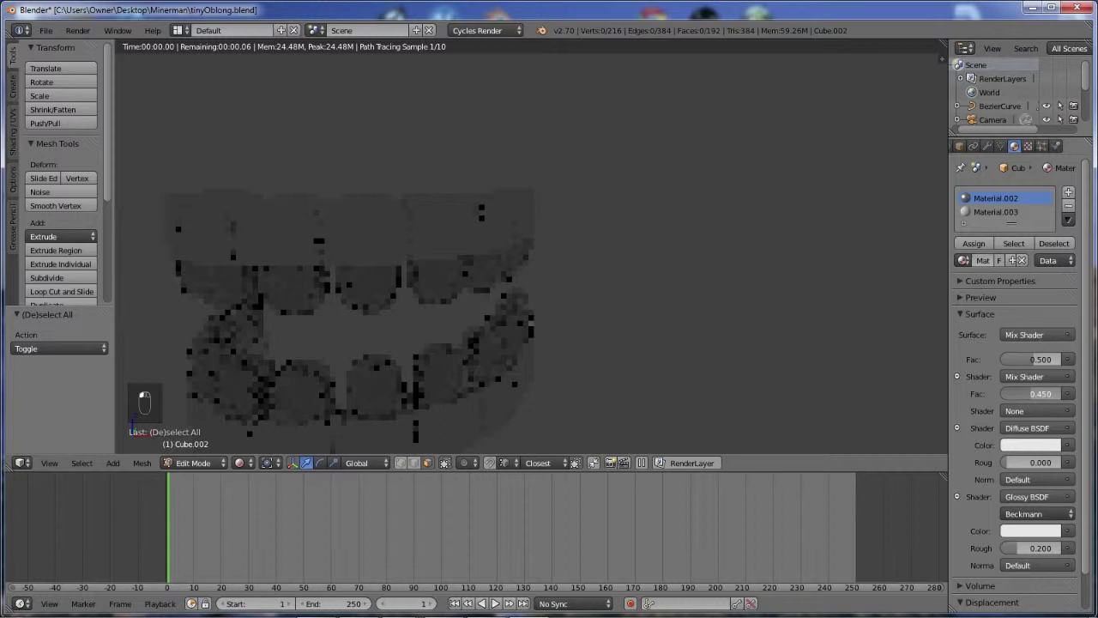
Display the whole head with the teeth again and return to Object Mode
key(grave)
key(Tab)
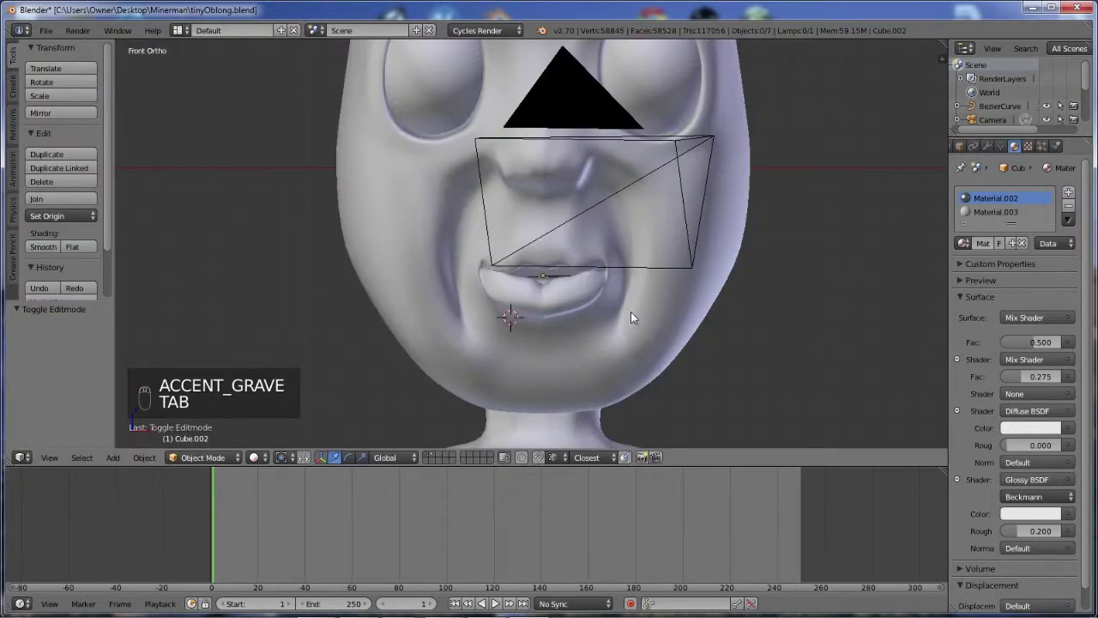